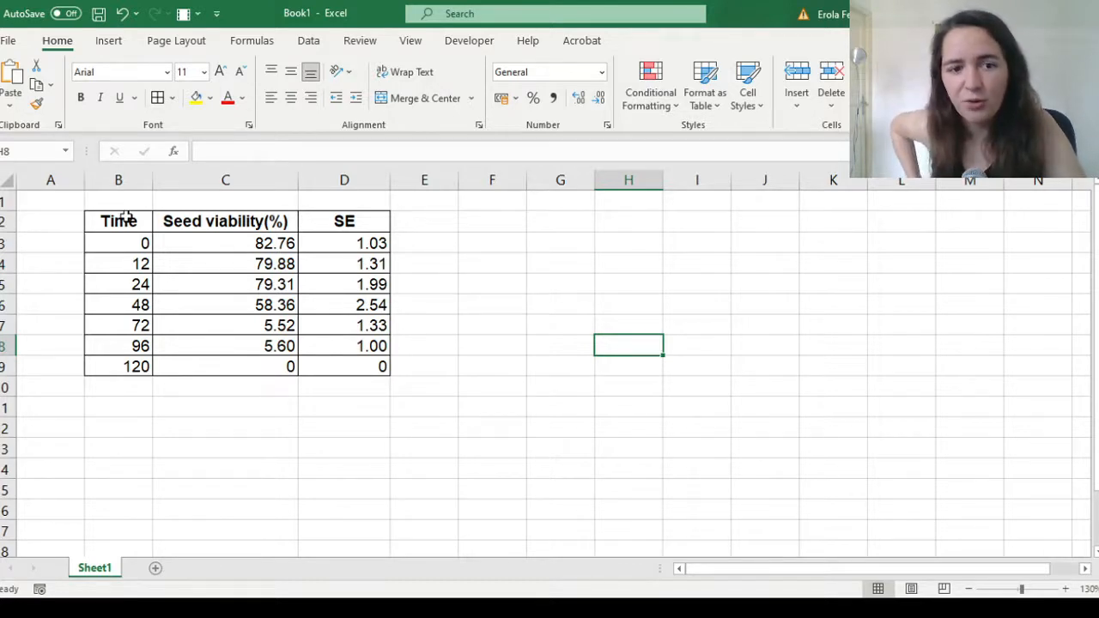
Change the Time heading in the data table to "Time (h)" and widen column B slightly to fit it
{"action": "left_click_drag", "start_coordinate": [126, 220], "coordinate": [126, 235]}
{"action": "double_click", "coordinate": [148, 220]}
{"action": "type", "text": "(h)"}
{"action": "key", "text": "Return"}
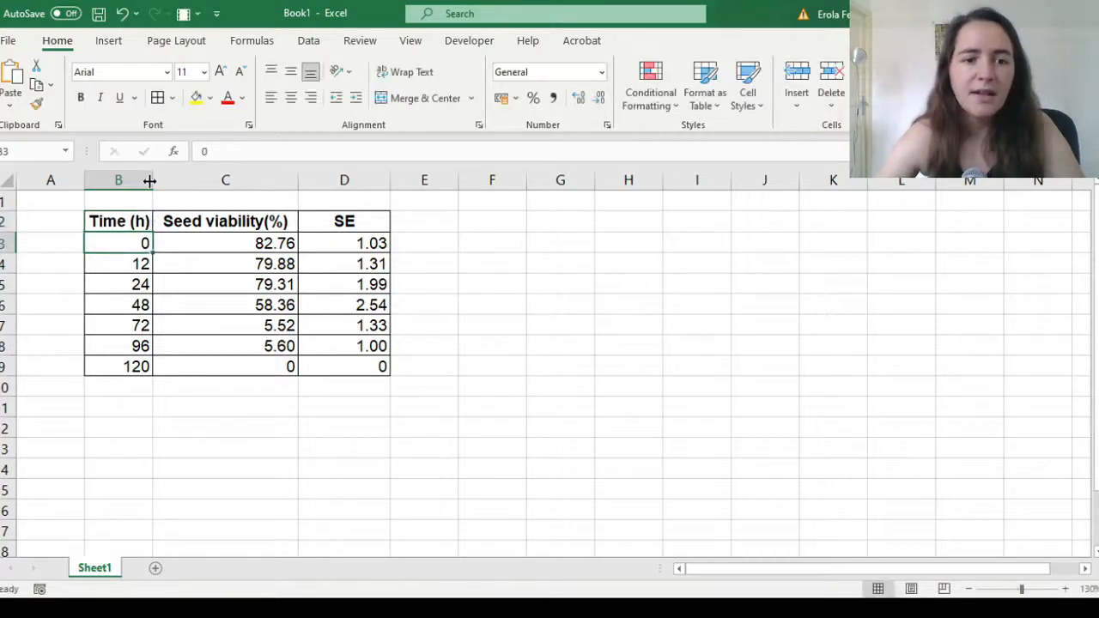
{"action": "left_click_drag", "start_coordinate": [149, 180], "coordinate": [161, 180]}
{"action": "left_click", "coordinate": [194, 240]}
{"action": "left_click", "coordinate": [197, 220]}
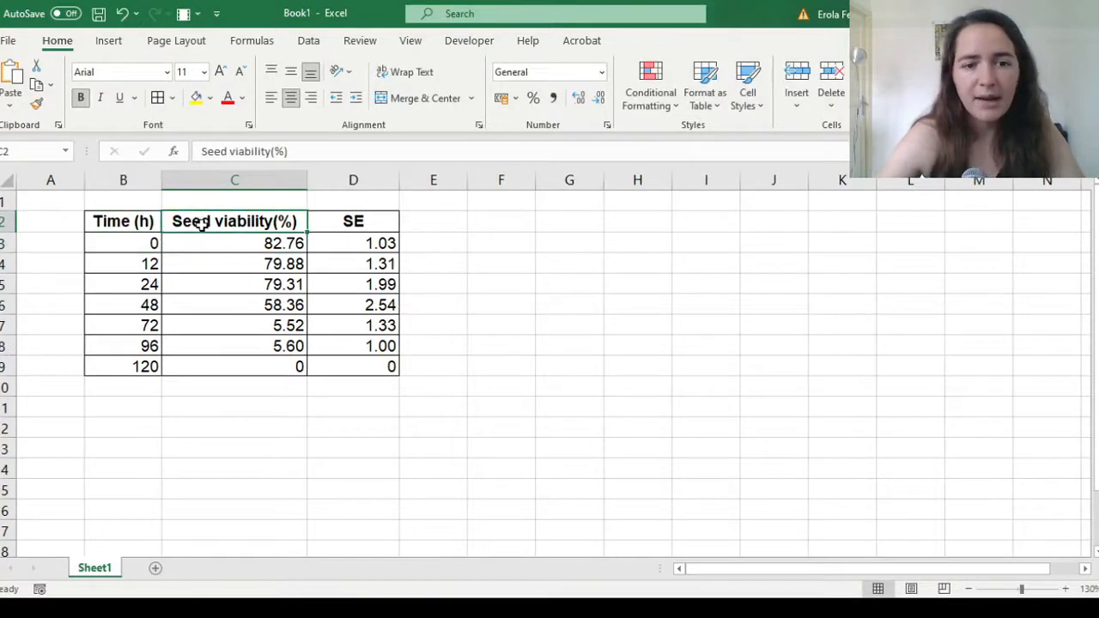
{"action": "left_click", "coordinate": [370, 222]}
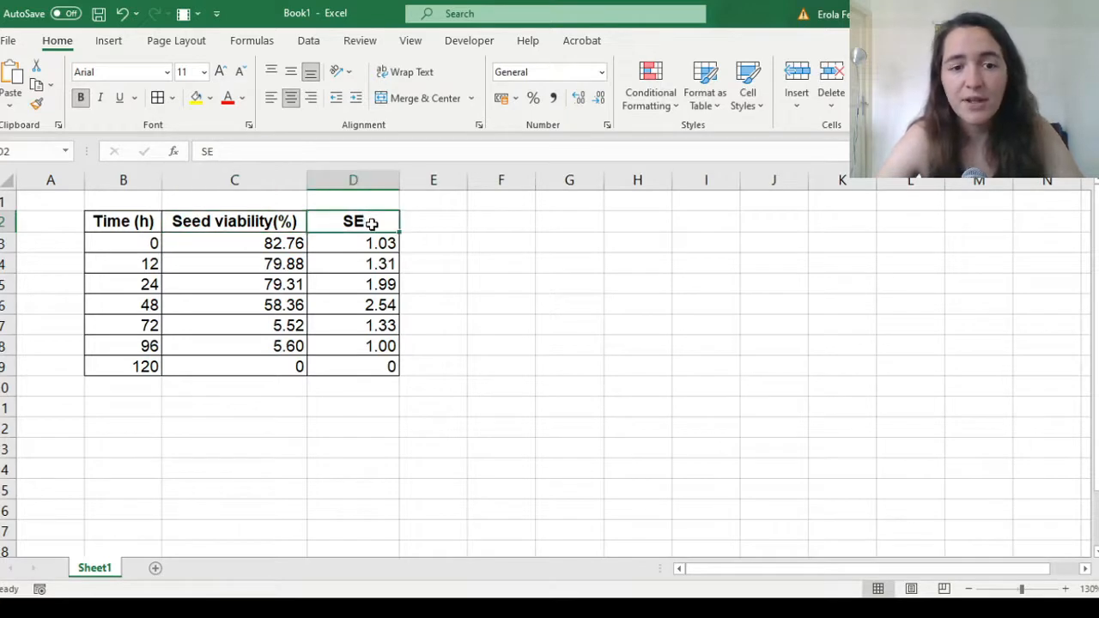
{"action": "left_click_drag", "start_coordinate": [243, 238], "coordinate": [392, 366]}
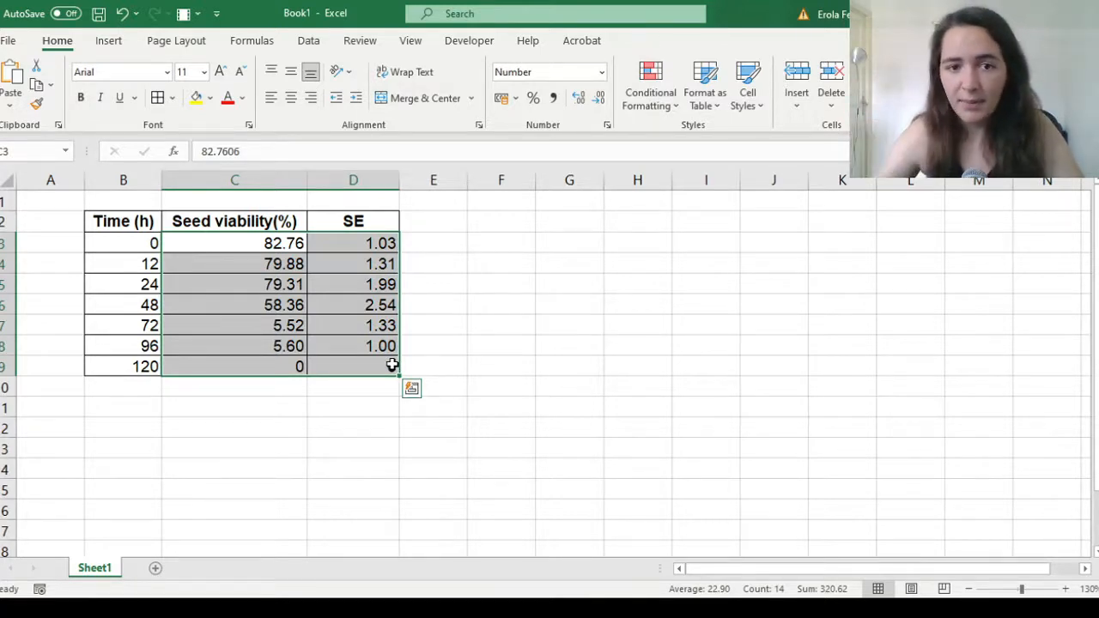
{"action": "left_click", "coordinate": [249, 292]}
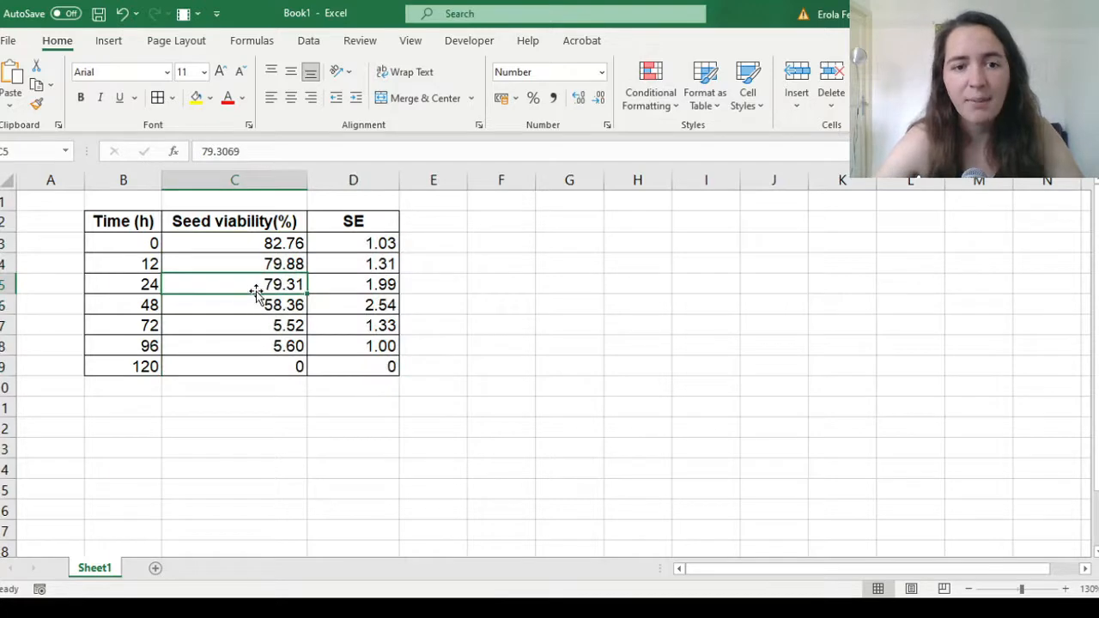
Copy the table B2:D9, switch to SigmaPlot, paste it at the first cell of Data 1, and widen column 2
{"action": "left_click_drag", "start_coordinate": [158, 219], "coordinate": [329, 368]}
{"action": "key", "text": "ctrl+c"}
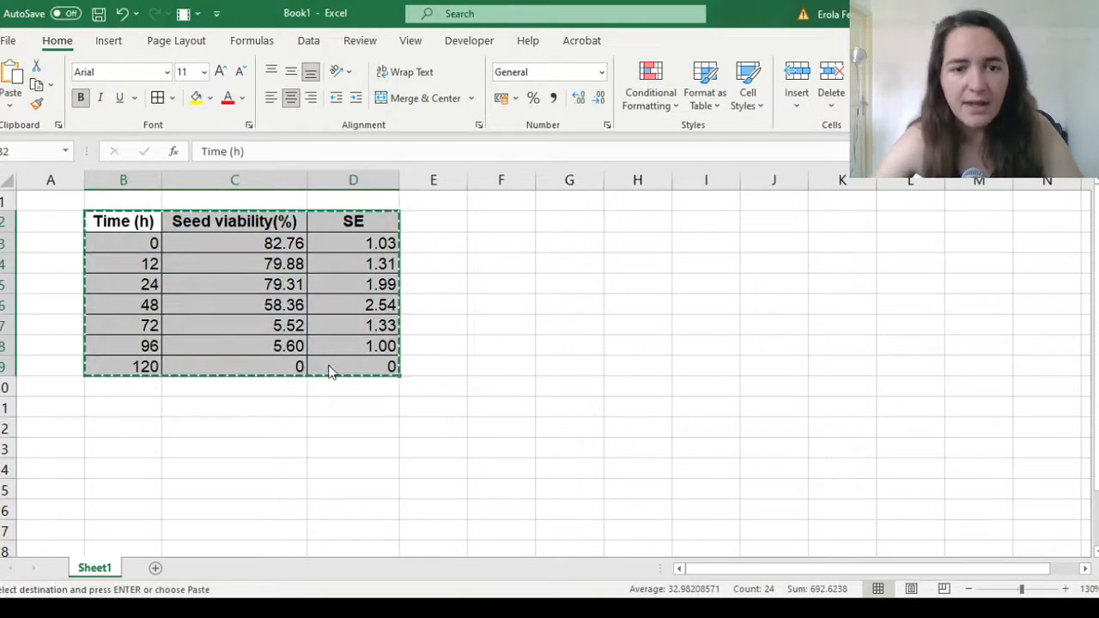
{"action": "key", "text": "alt+Tab"}
{"action": "key", "text": "Tab"}
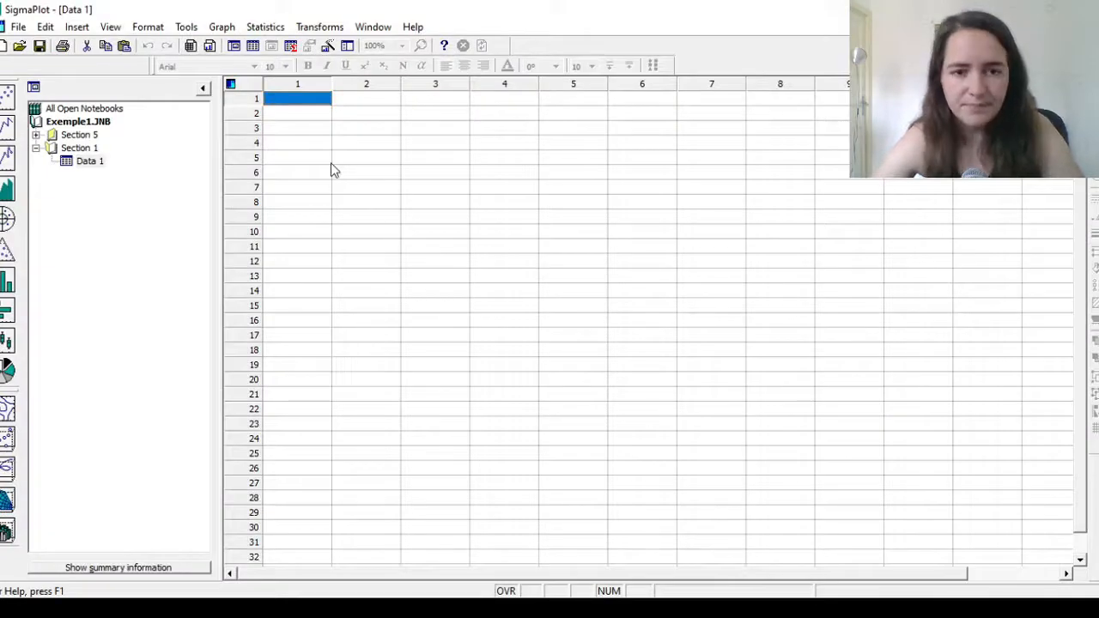
{"action": "key", "text": "ctrl+v"}
{"action": "left_click_drag", "start_coordinate": [402, 83], "coordinate": [422, 83]}
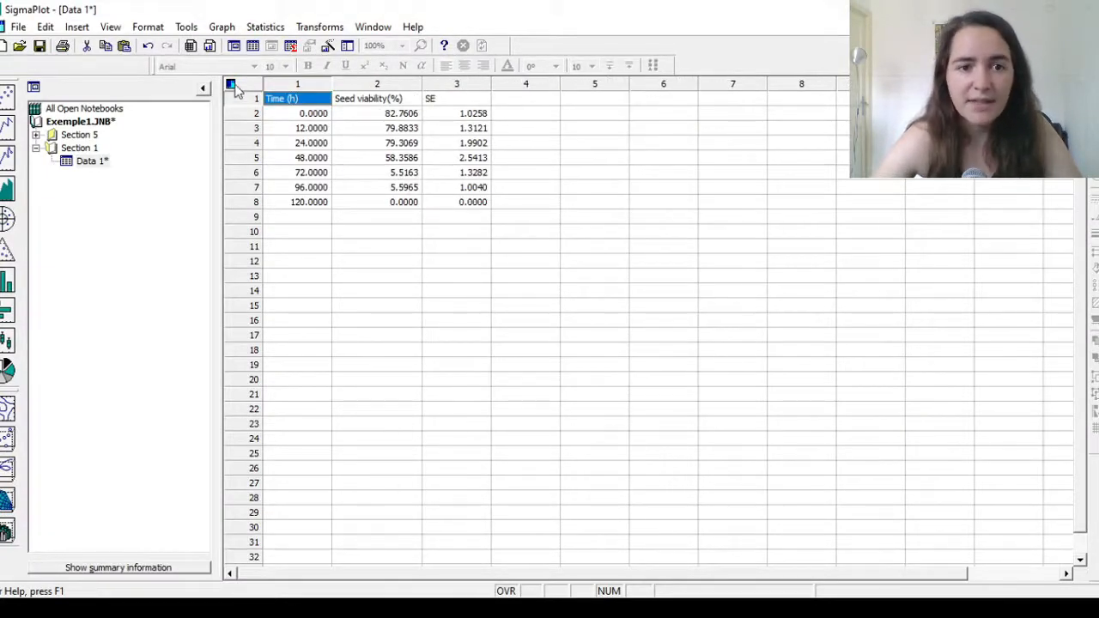
{"action": "left_click", "coordinate": [245, 95]}
{"action": "left_click", "coordinate": [426, 278]}
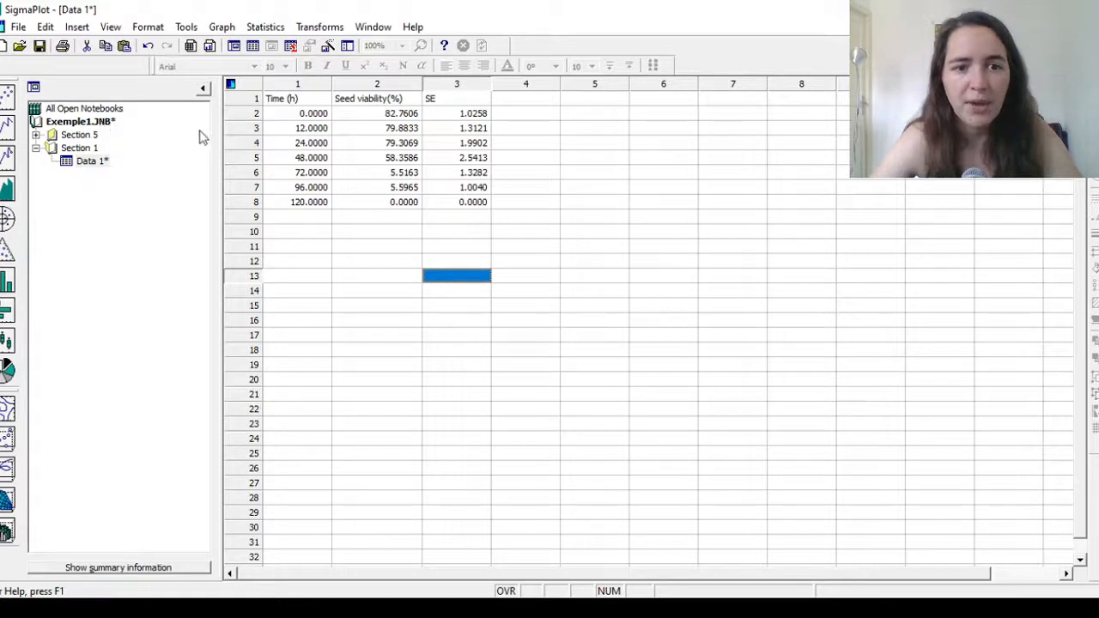
{"action": "left_click", "coordinate": [411, 144]}
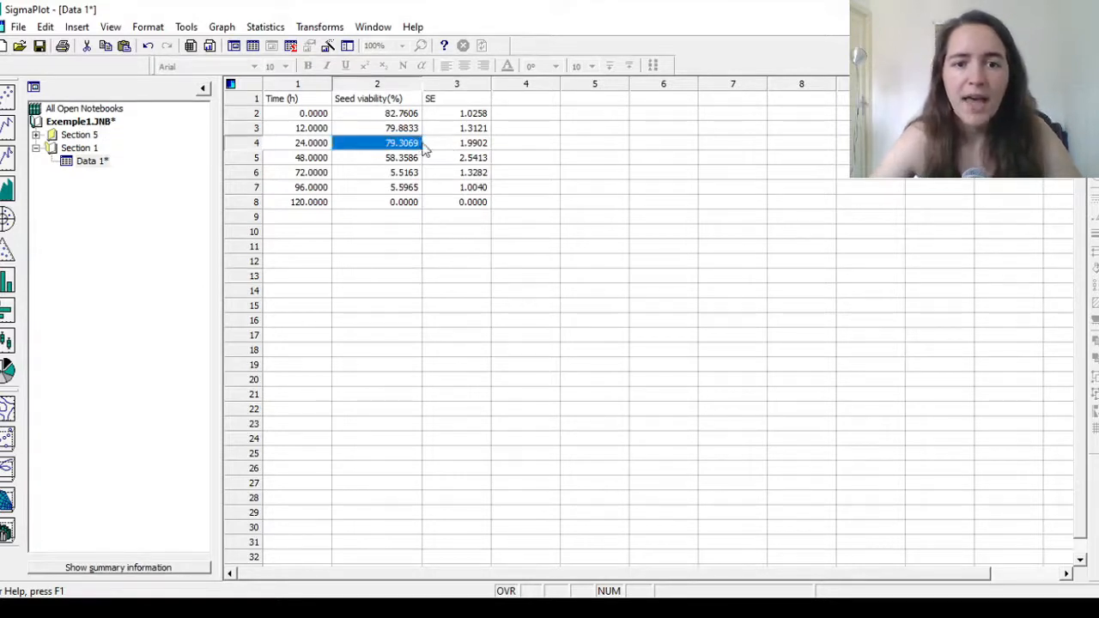
{"action": "left_click", "coordinate": [541, 148]}
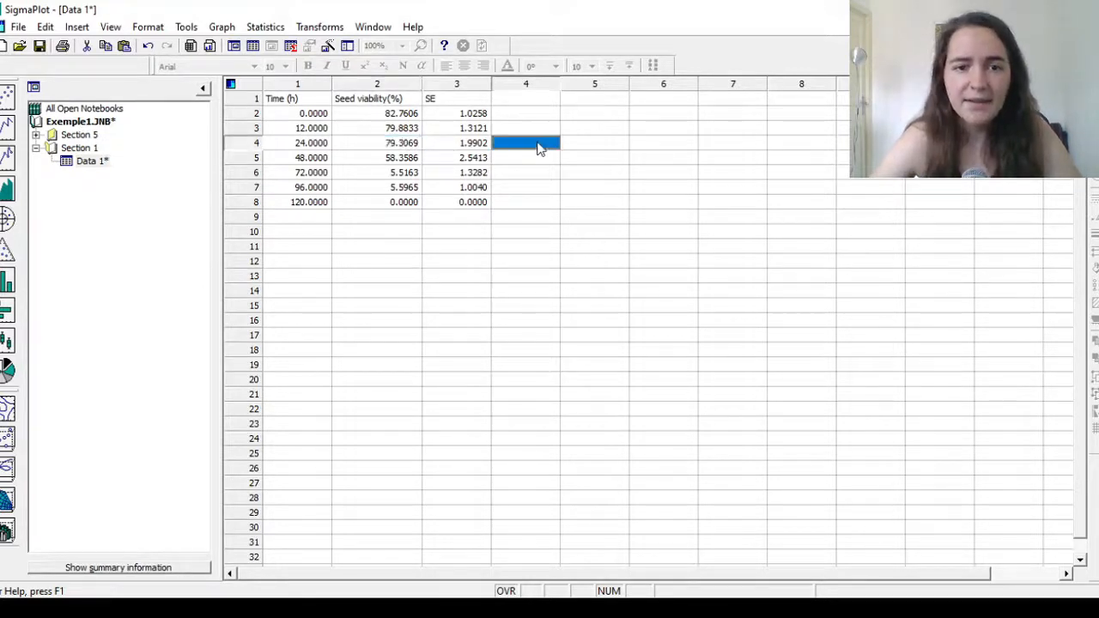
Title the first three worksheet columns "Time (h)", "Seed viability(%)" and "SE"
{"action": "left_click", "coordinate": [303, 79]}
{"action": "left_click", "coordinate": [304, 80]}
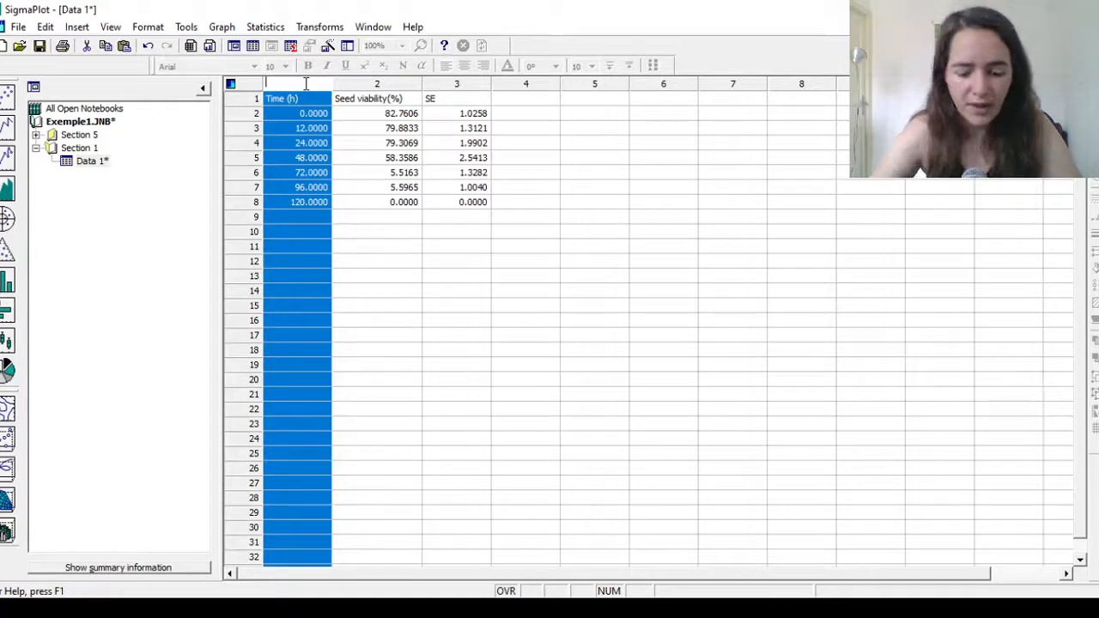
{"action": "key", "text": "BackSpace"}
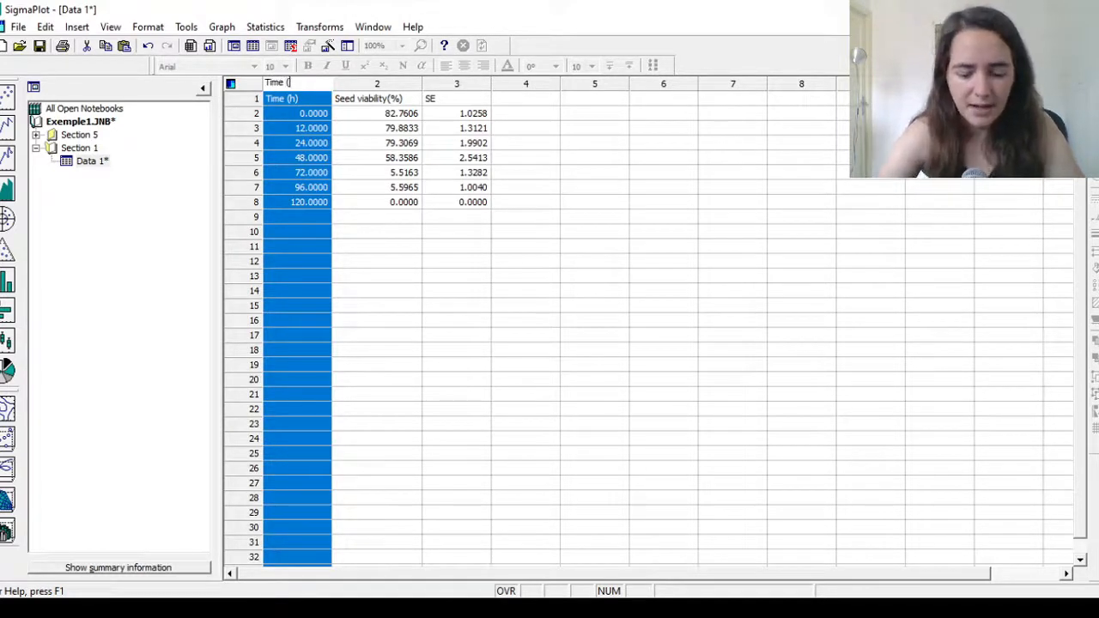
{"action": "key", "text": "Return"}
{"action": "left_click", "coordinate": [343, 82]}
{"action": "type", "text": "Seed viability(%)"}
{"action": "key", "text": "Return"}
Delete worksheet row 1, which holds the pasted headings
{"action": "left_click", "coordinate": [245, 99]}
{"action": "right_click", "coordinate": [250, 98]}
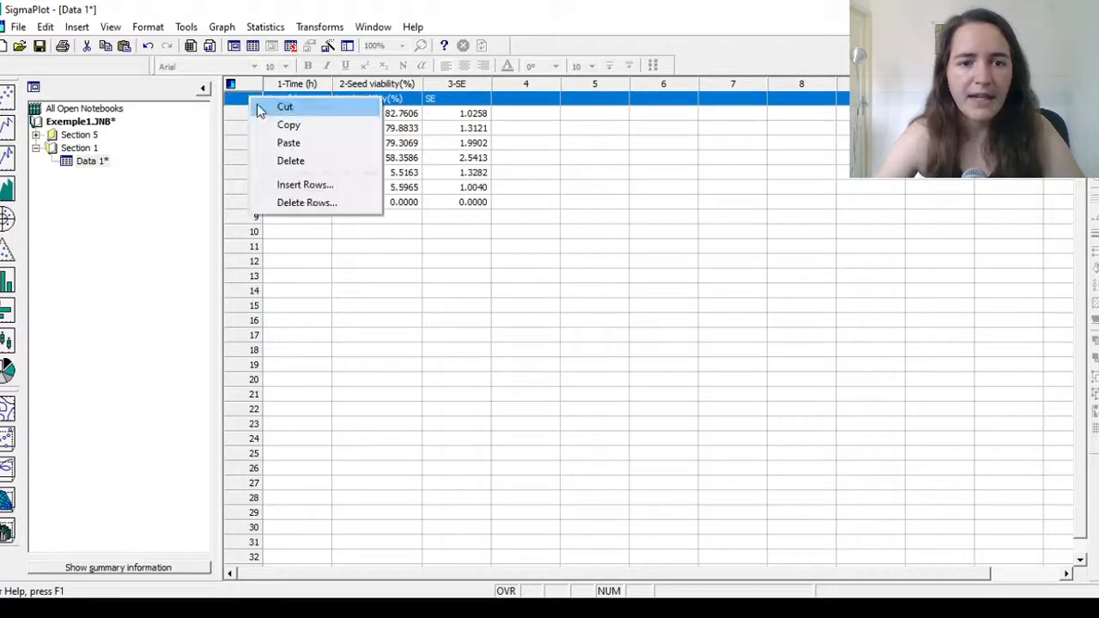
{"action": "left_click", "coordinate": [306, 203]}
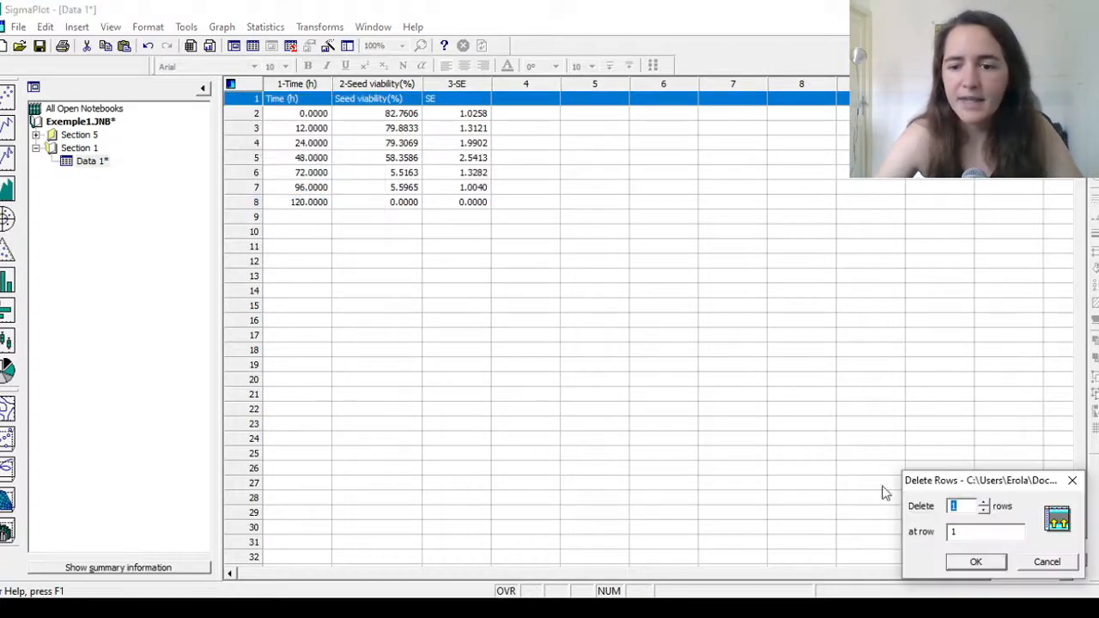
{"action": "left_click", "coordinate": [977, 562]}
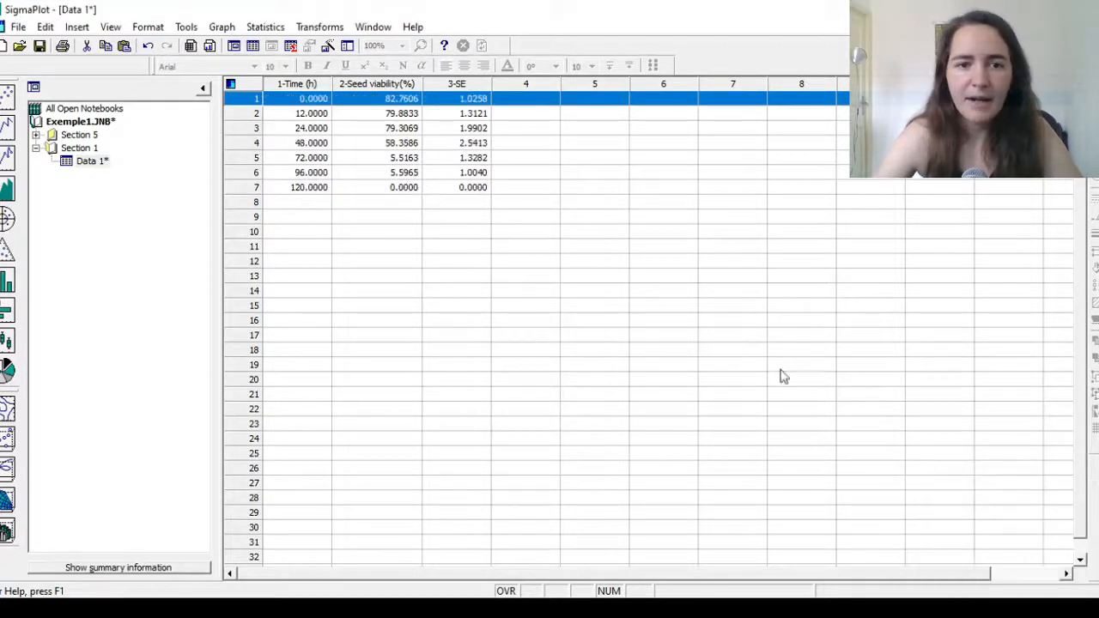
Save the Exemple1.JNB notebook
{"action": "left_click", "coordinate": [545, 190]}
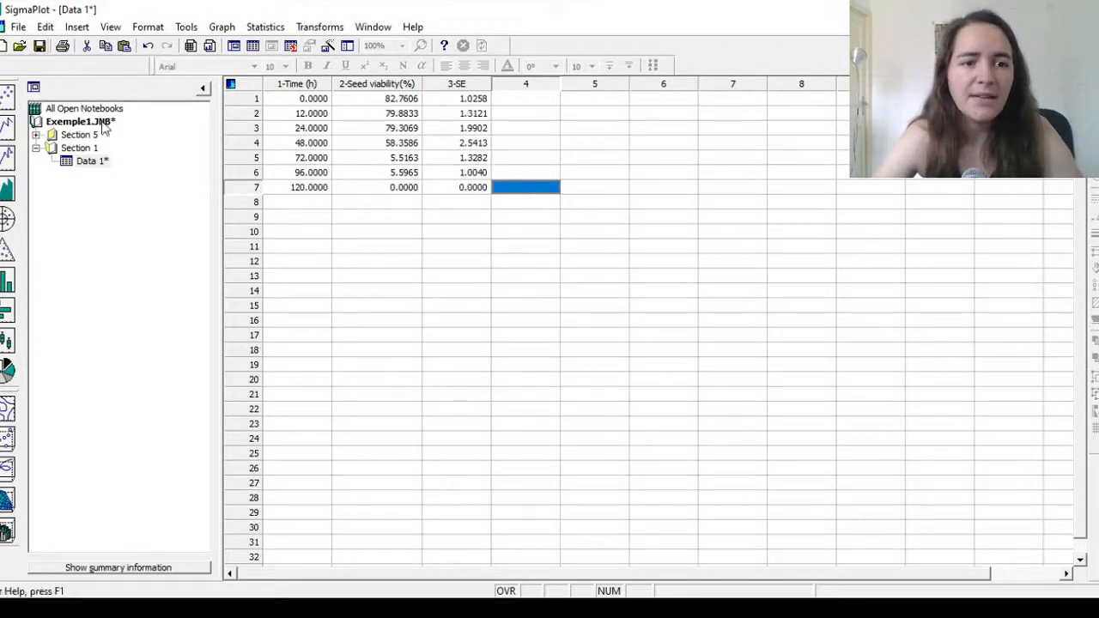
{"action": "left_click", "coordinate": [39, 46]}
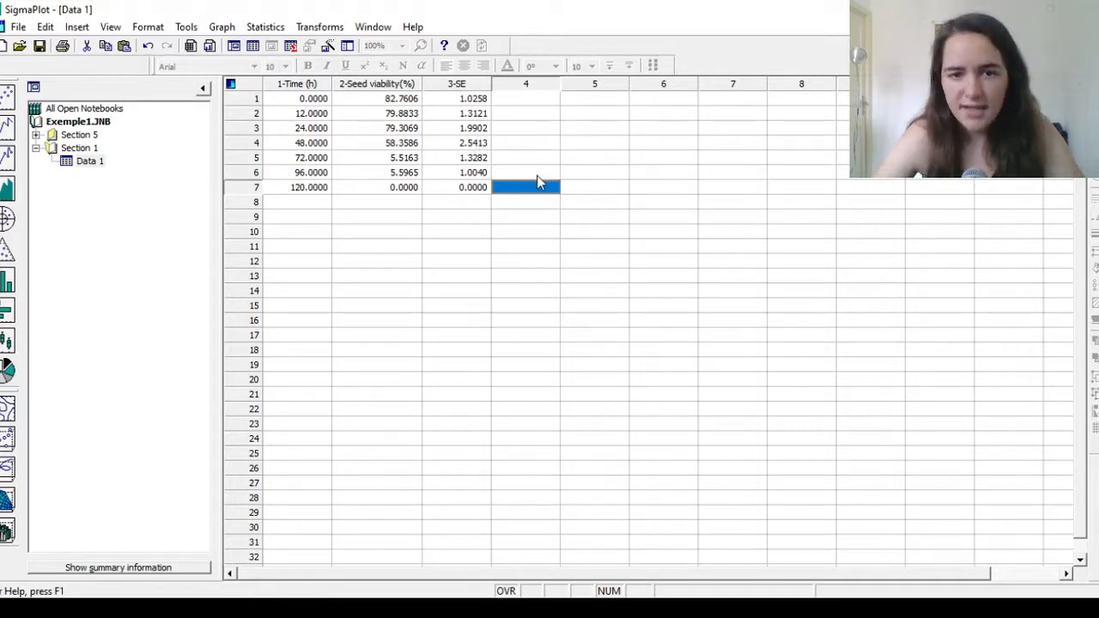
{"action": "left_click", "coordinate": [584, 162]}
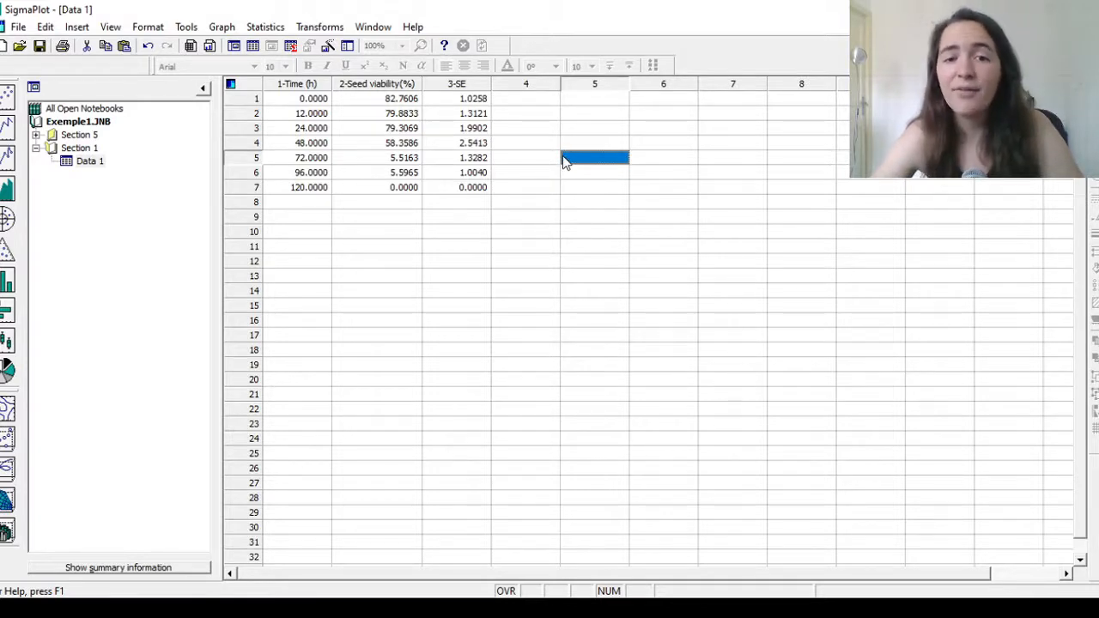
Start creating a graph from the worksheet and choose Vertical Bar Chart as its type
{"action": "left_click", "coordinate": [222, 27]}
{"action": "left_click", "coordinate": [242, 46]}
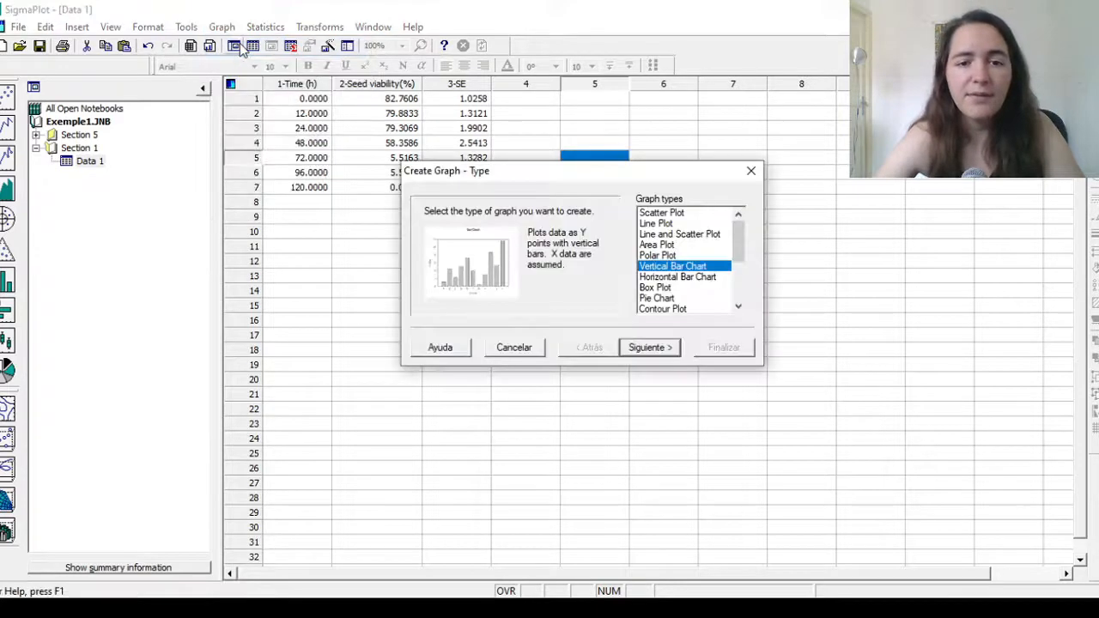
{"action": "left_click_drag", "start_coordinate": [589, 172], "coordinate": [497, 233]}
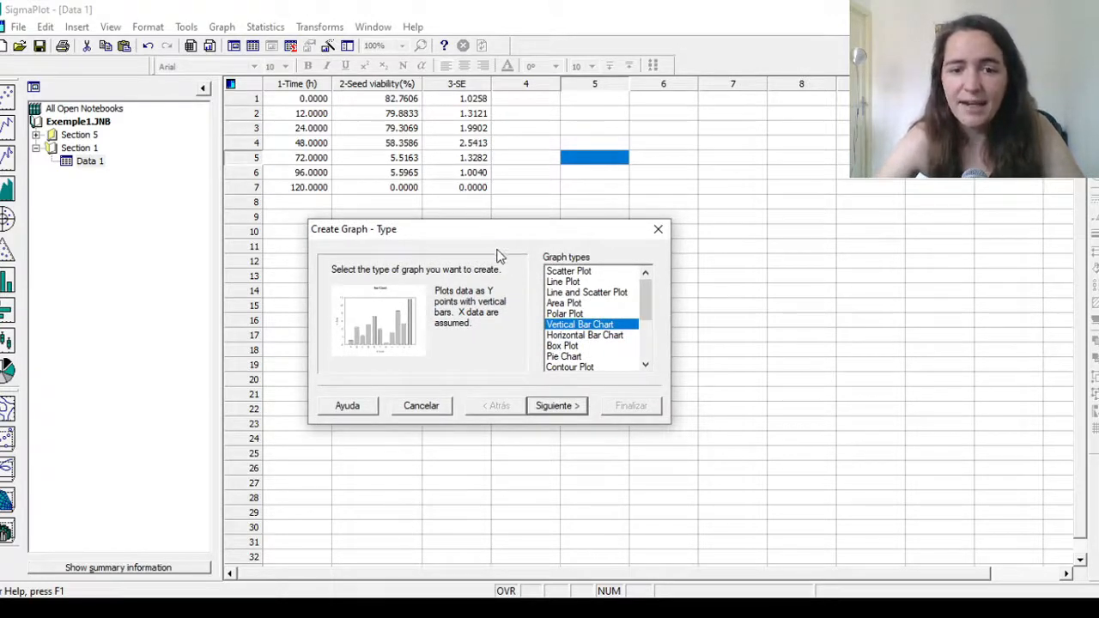
{"action": "left_click", "coordinate": [598, 337]}
{"action": "left_click", "coordinate": [599, 328]}
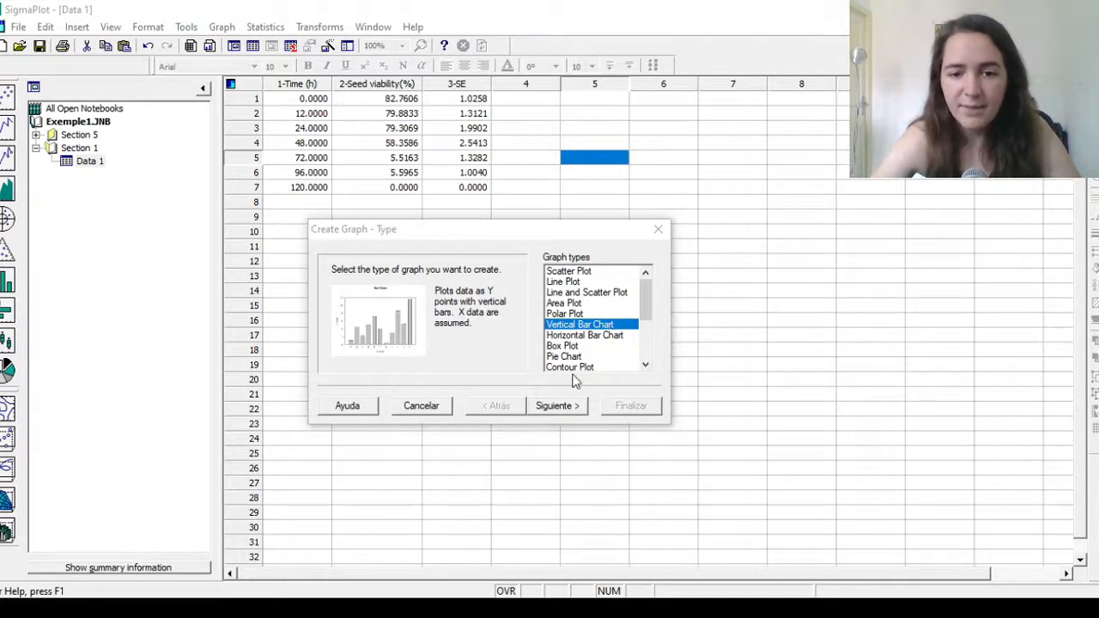
{"action": "left_click", "coordinate": [572, 407]}
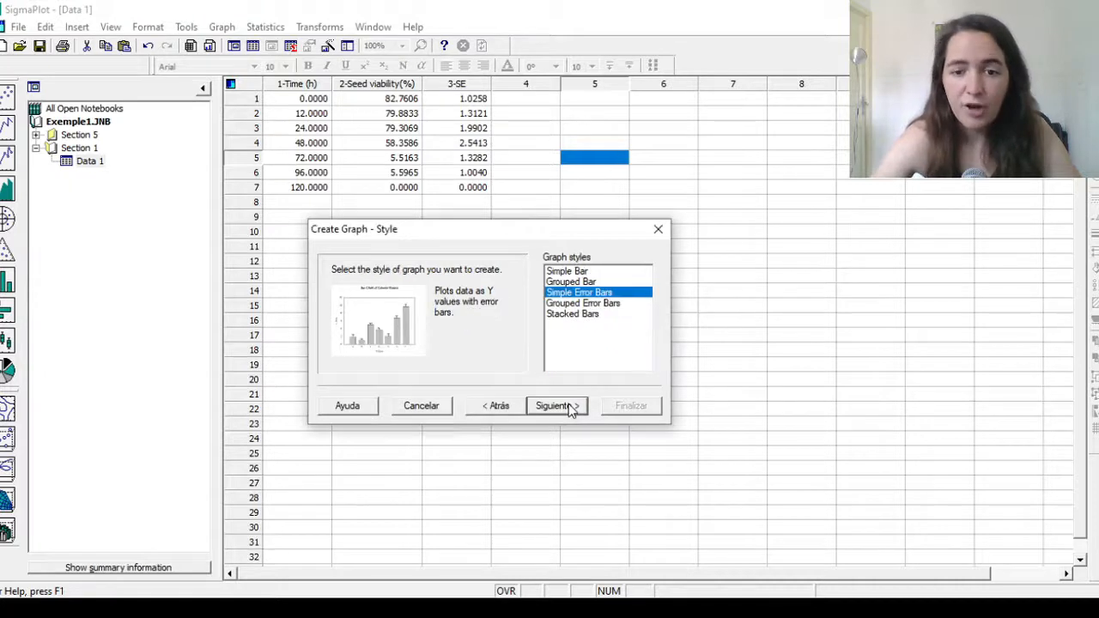
Compare the previews of the bar graph styles and choose Simple Error Bars
{"action": "left_click", "coordinate": [571, 273]}
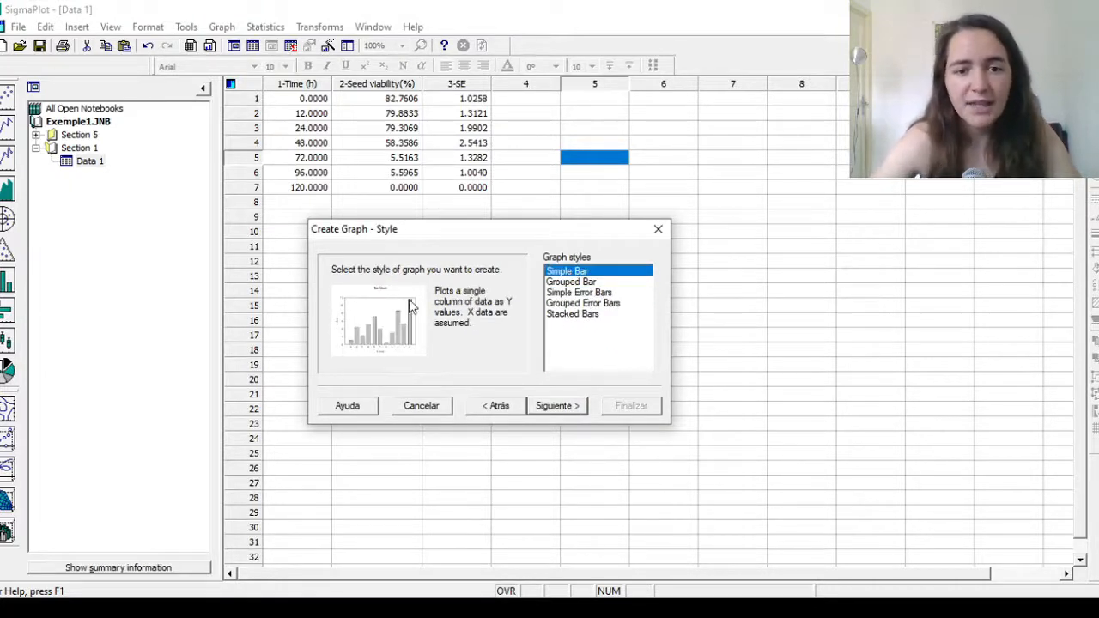
{"action": "left_click_drag", "start_coordinate": [415, 230], "coordinate": [415, 220]}
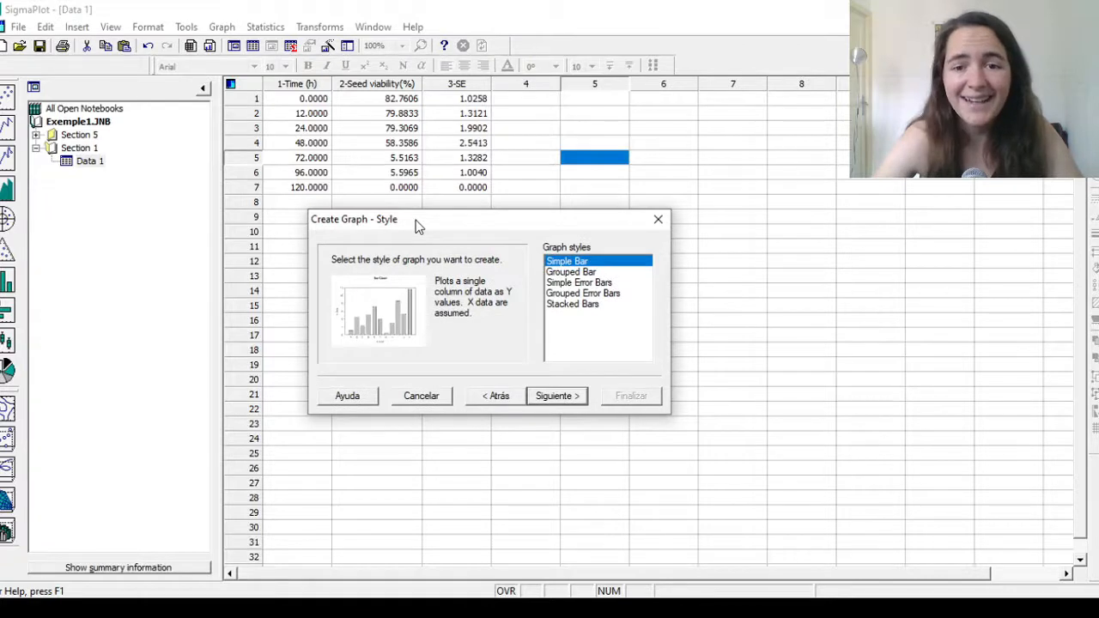
{"action": "left_click", "coordinate": [583, 271]}
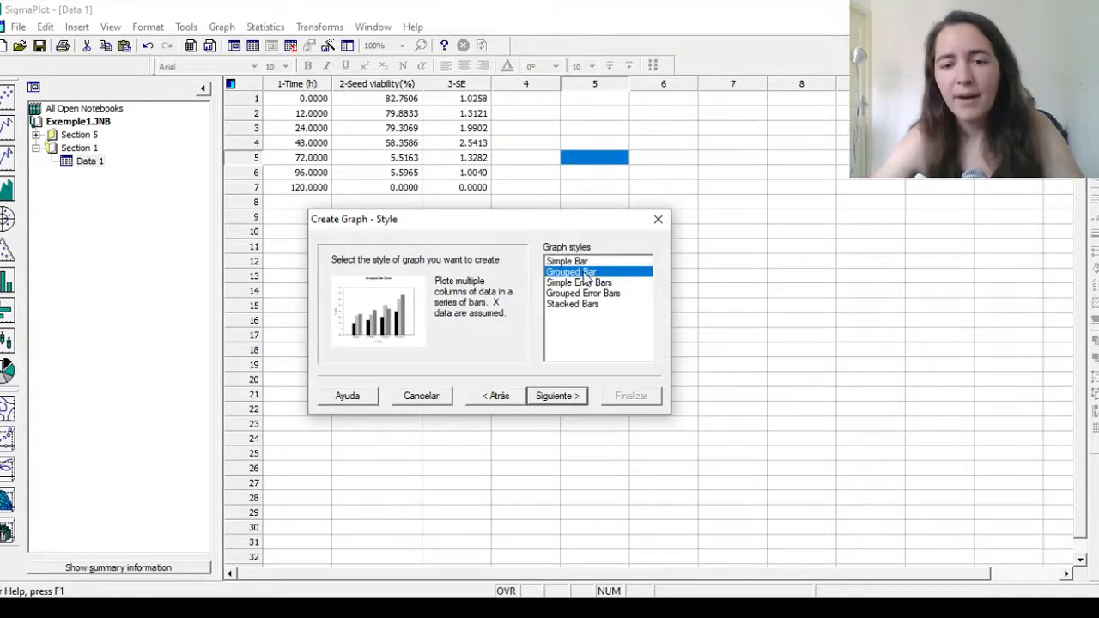
{"action": "left_click", "coordinate": [580, 283]}
{"action": "left_click", "coordinate": [597, 295]}
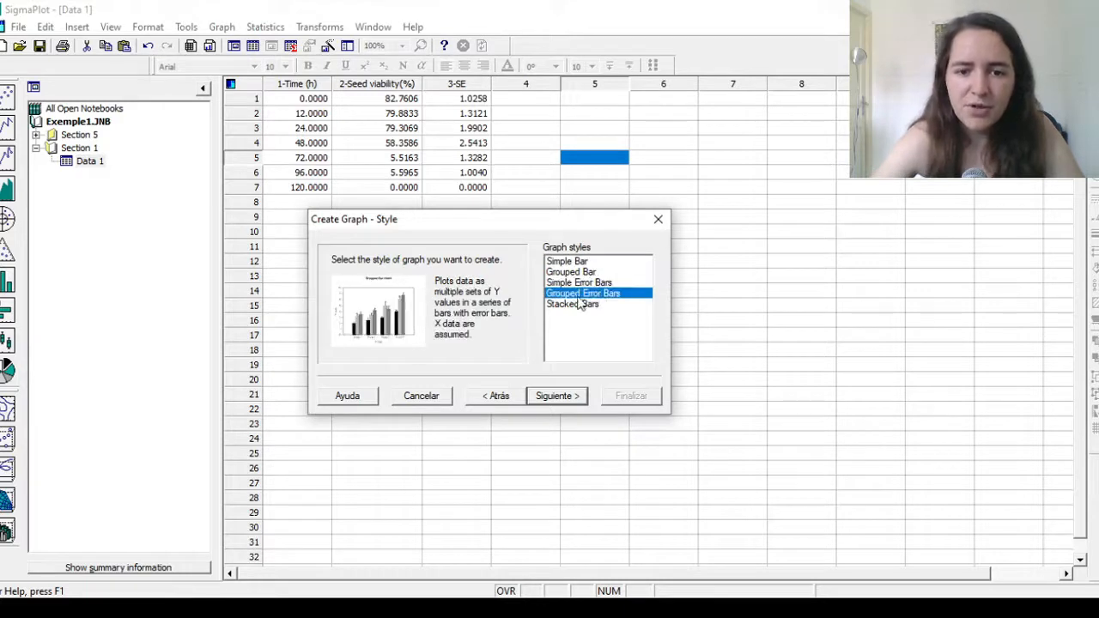
{"action": "left_click", "coordinate": [577, 304]}
{"action": "left_click", "coordinate": [578, 284]}
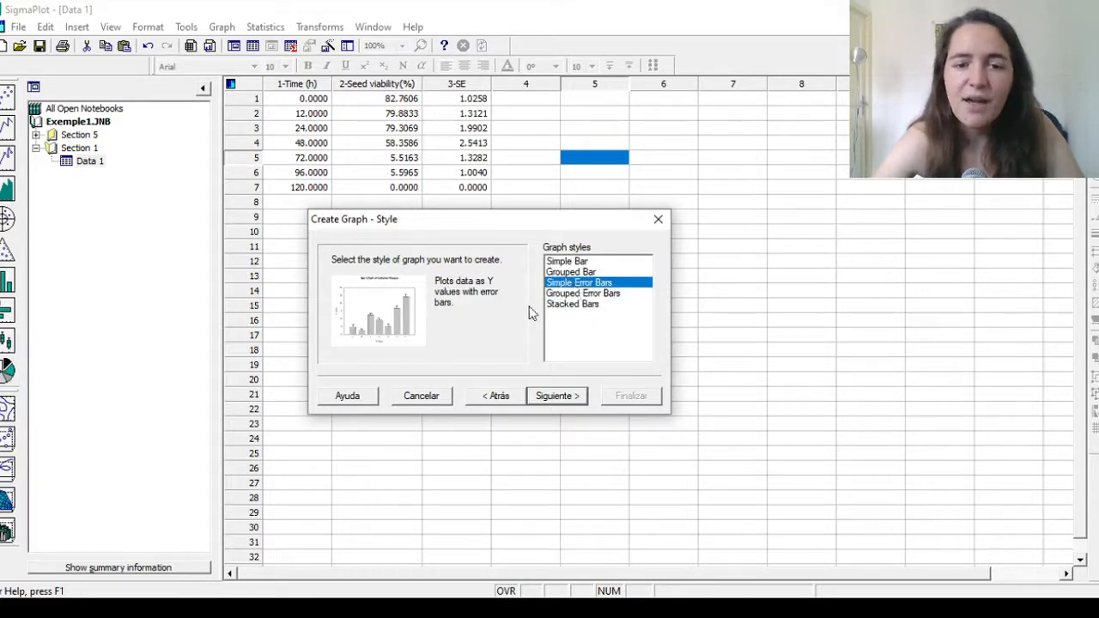
{"action": "left_click", "coordinate": [605, 293]}
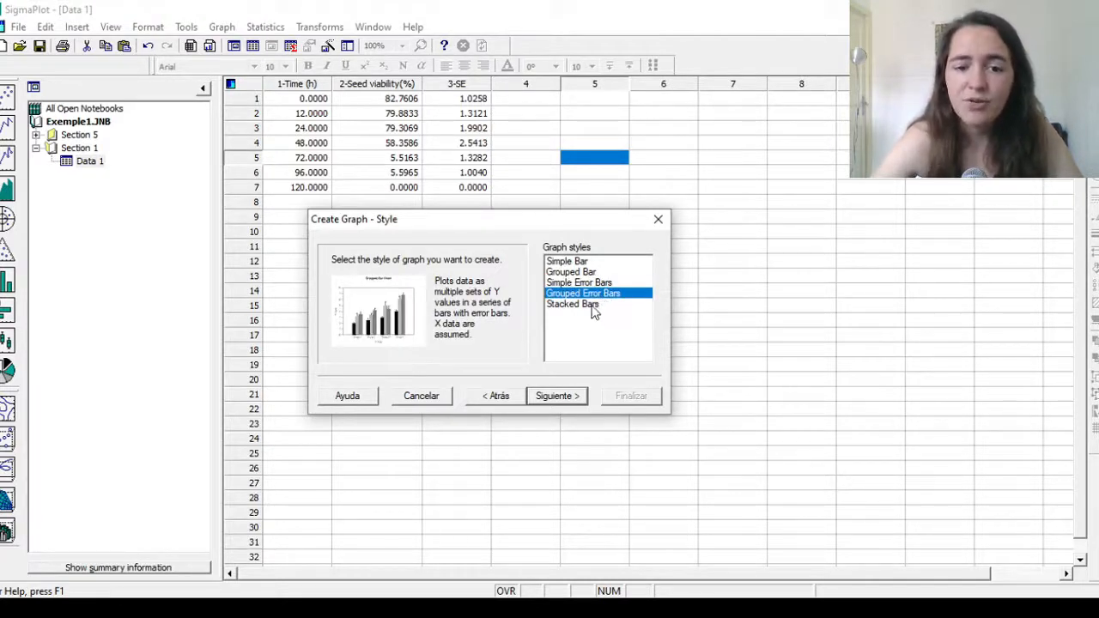
{"action": "left_click", "coordinate": [593, 309]}
{"action": "left_click", "coordinate": [592, 283]}
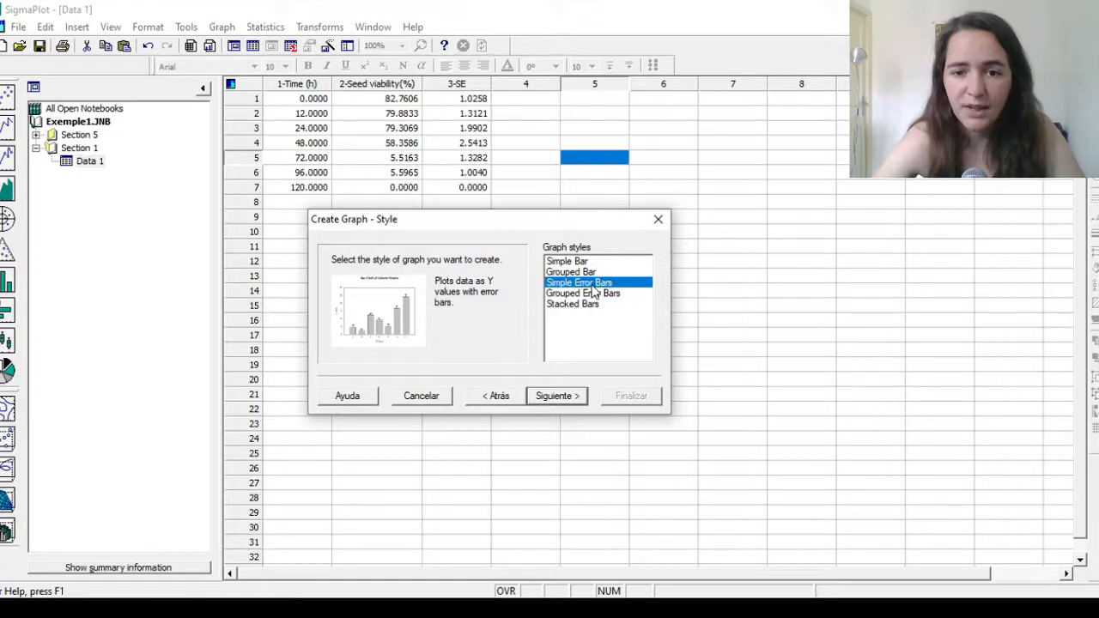
{"action": "left_click", "coordinate": [571, 397]}
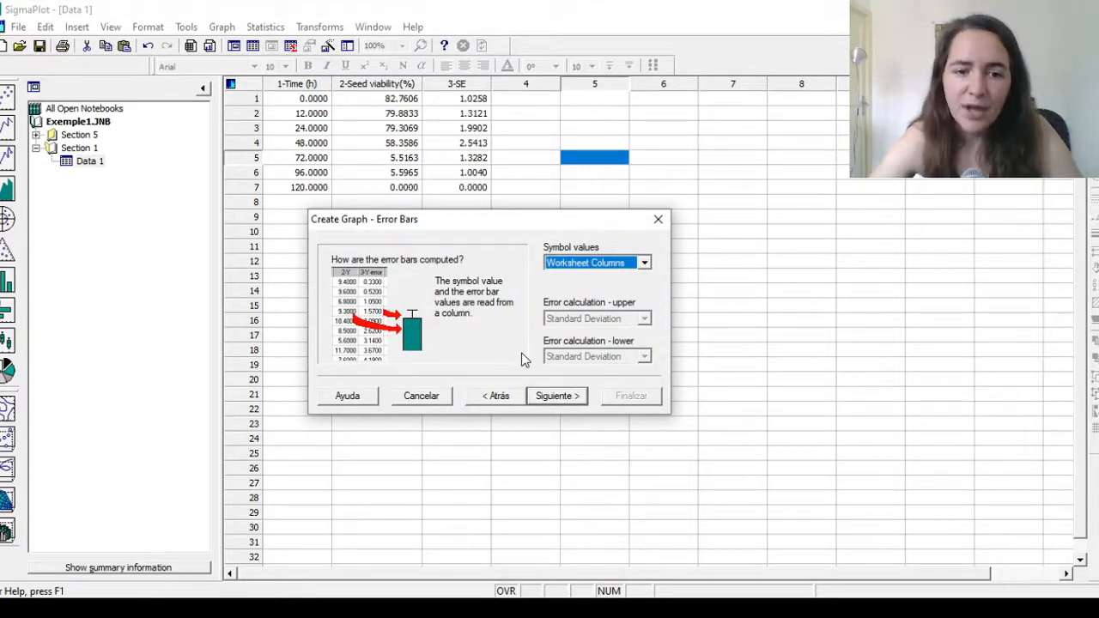
Use Worksheet Columns as the symbol values for the error bars and continue to the data format choice
{"action": "left_click", "coordinate": [644, 263]}
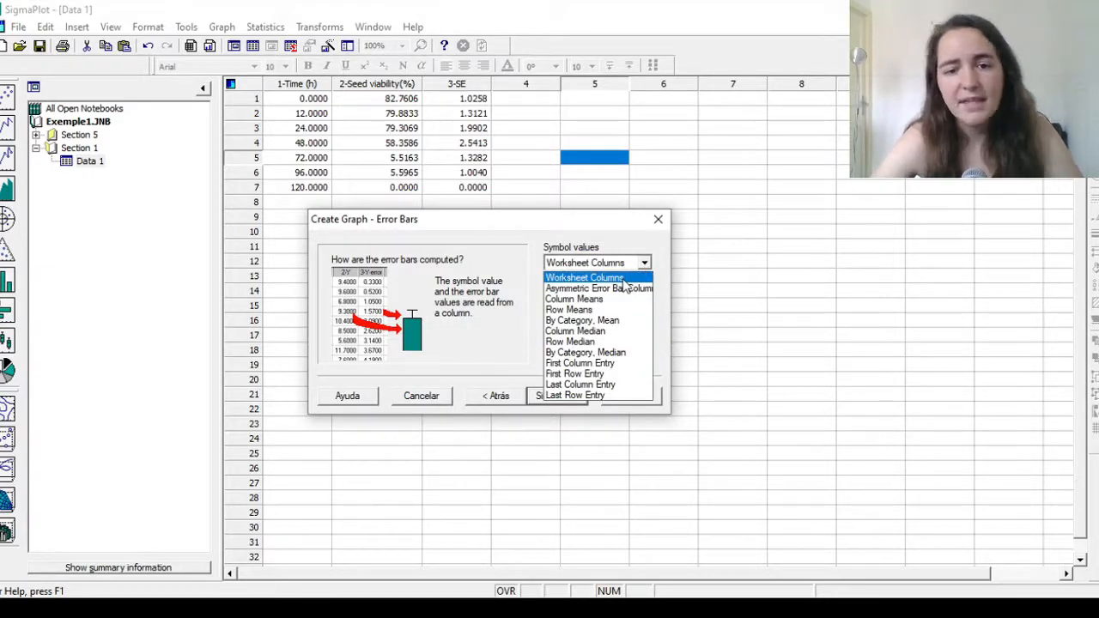
{"action": "left_click", "coordinate": [625, 278]}
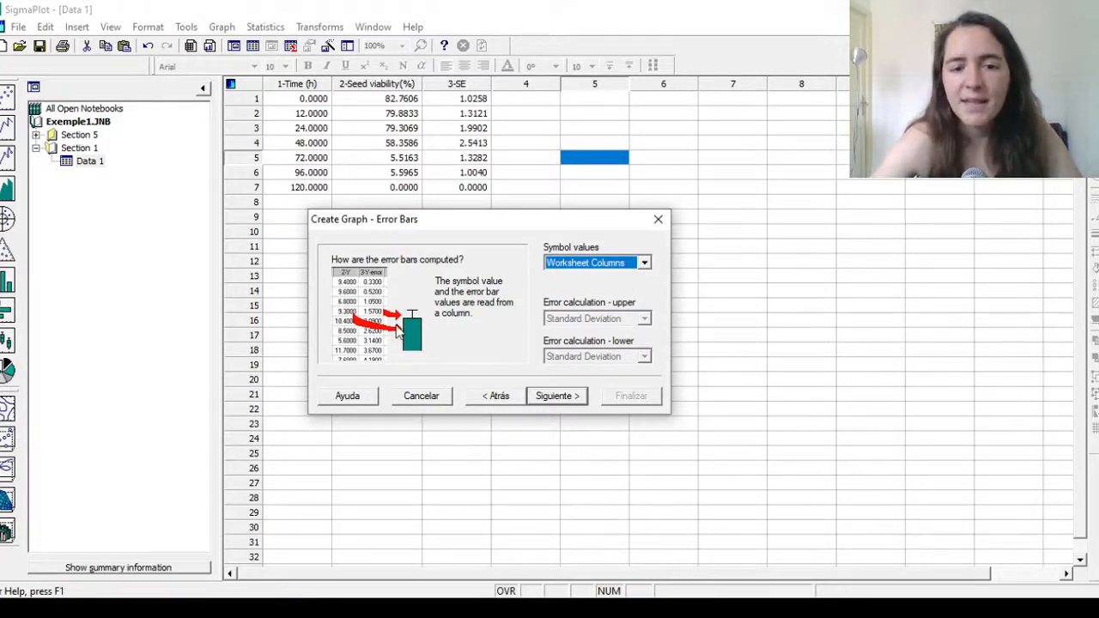
{"action": "left_click_drag", "start_coordinate": [443, 222], "coordinate": [675, 190]}
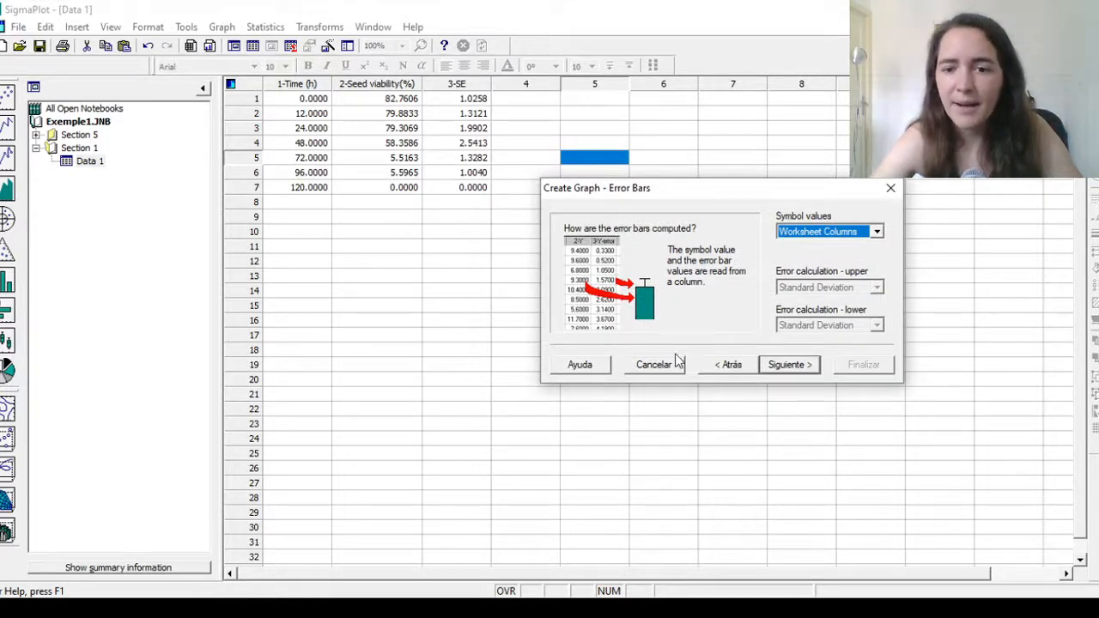
{"action": "left_click", "coordinate": [812, 368]}
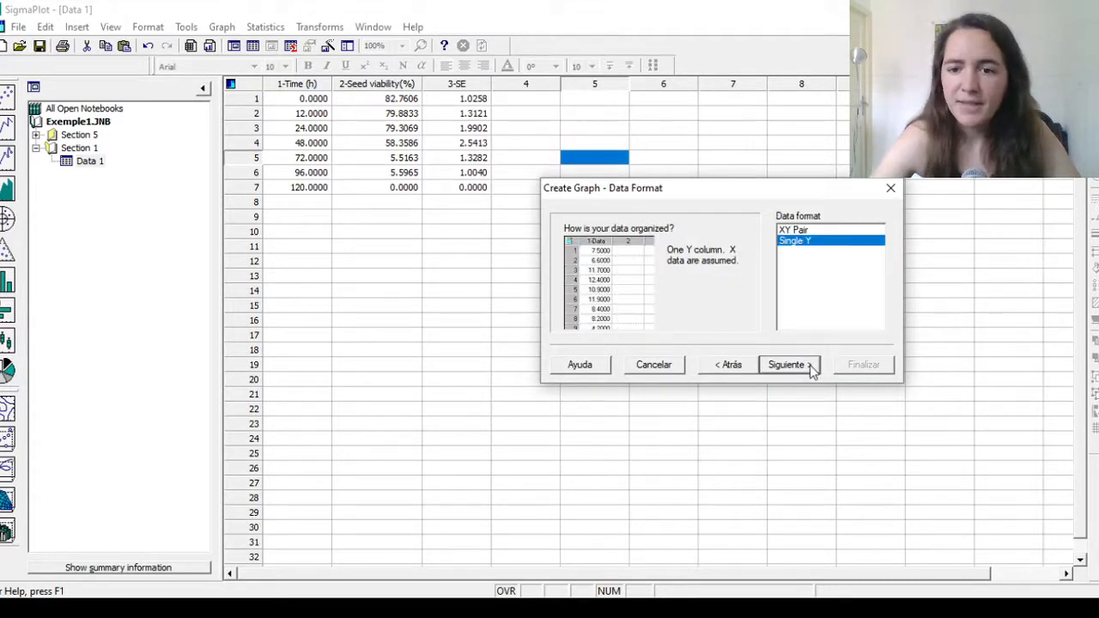
Choose XY Pair as the data format and assign the 1-Time (h) column to X
{"action": "left_click", "coordinate": [821, 230]}
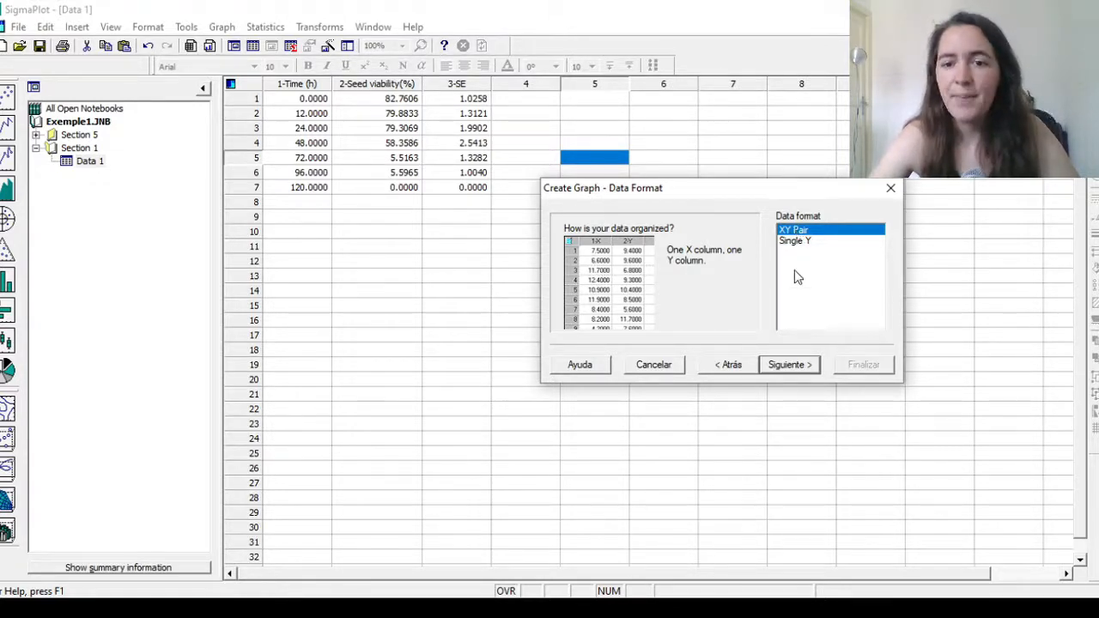
{"action": "left_click", "coordinate": [791, 365]}
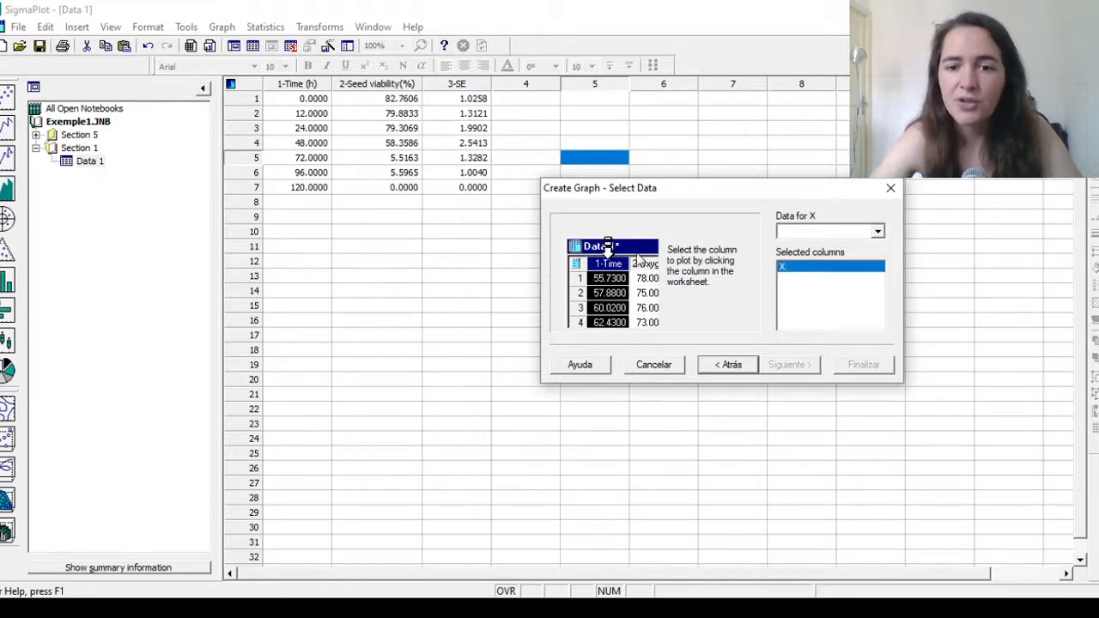
{"action": "left_click", "coordinate": [316, 73]}
{"action": "left_click", "coordinate": [316, 72]}
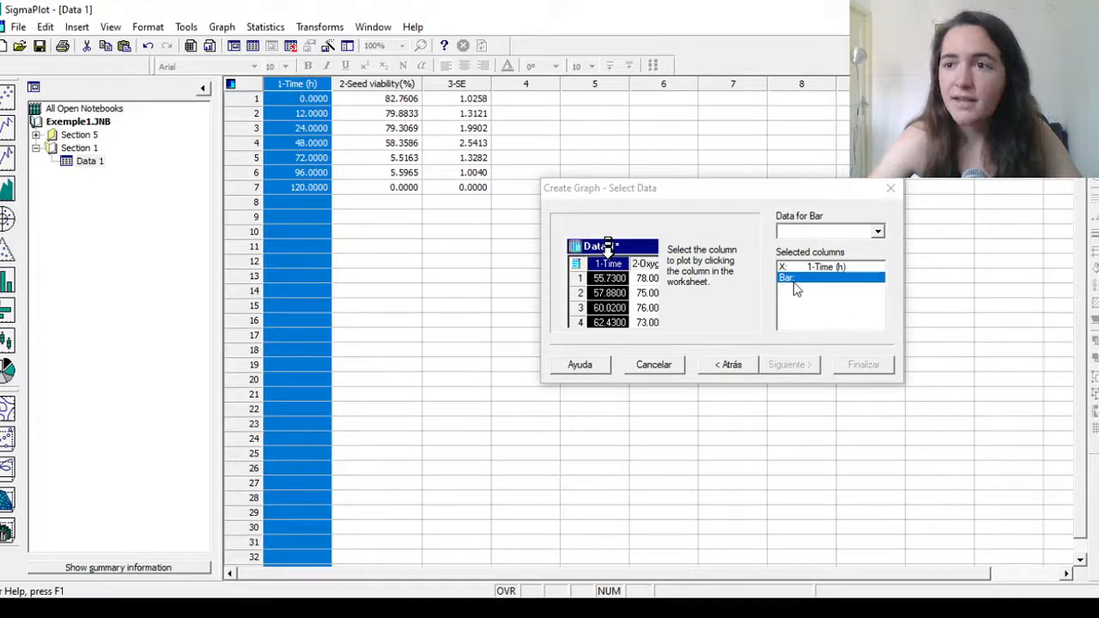
Assign 2-Seed viability(%) to the bars and 3-SE to the error values, and finish creating the graph
{"action": "left_click_drag", "start_coordinate": [780, 196], "coordinate": [638, 226]}
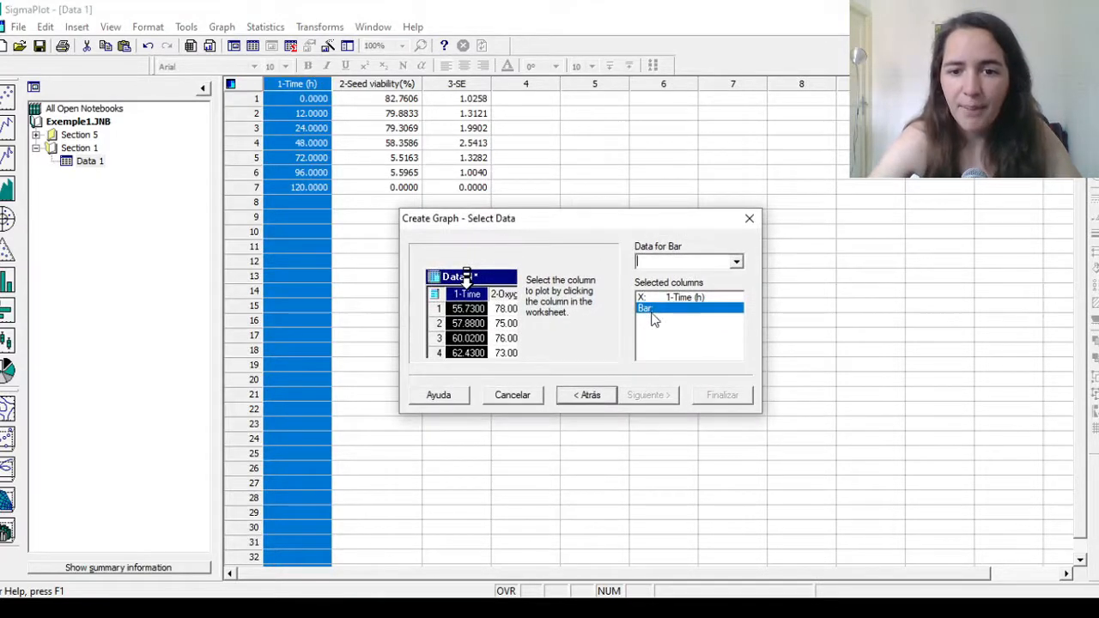
{"action": "left_click", "coordinate": [396, 78]}
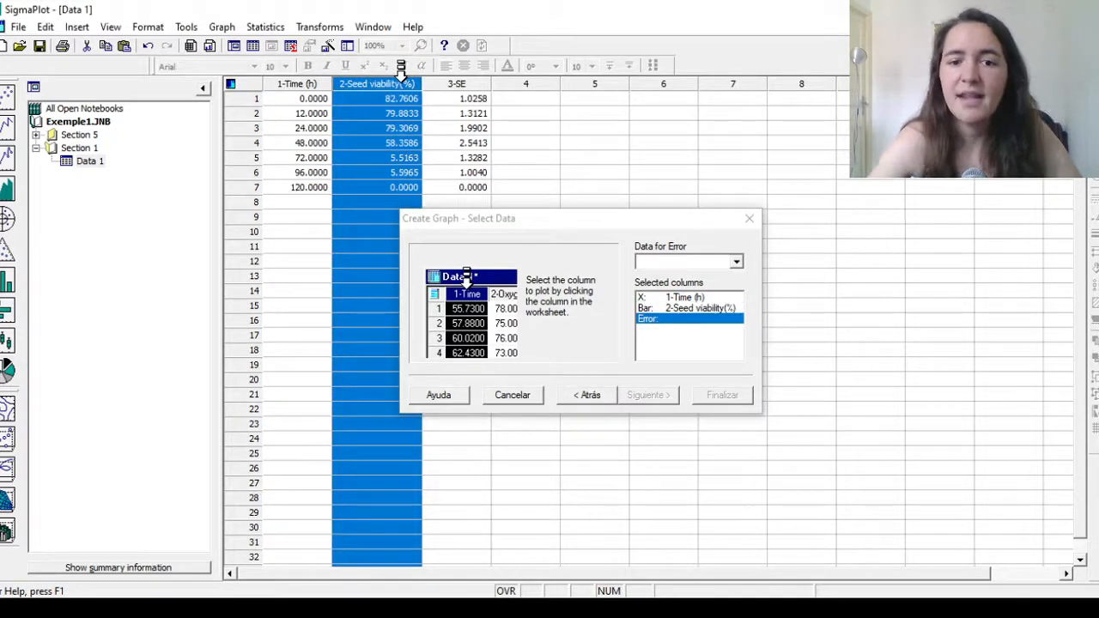
{"action": "left_click", "coordinate": [466, 79]}
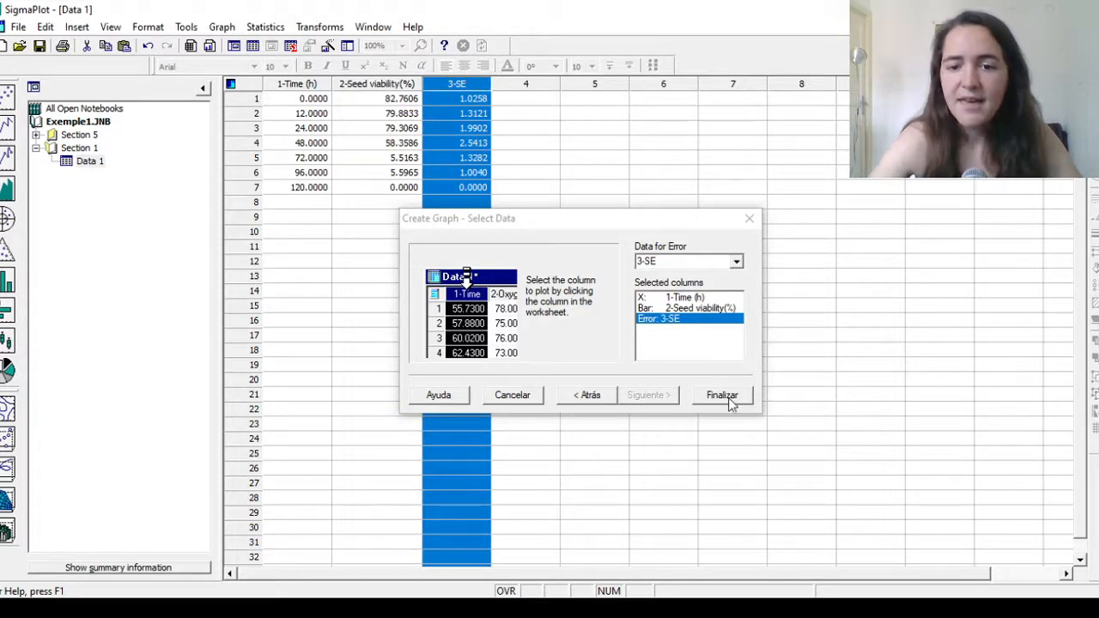
{"action": "left_click", "coordinate": [722, 396]}
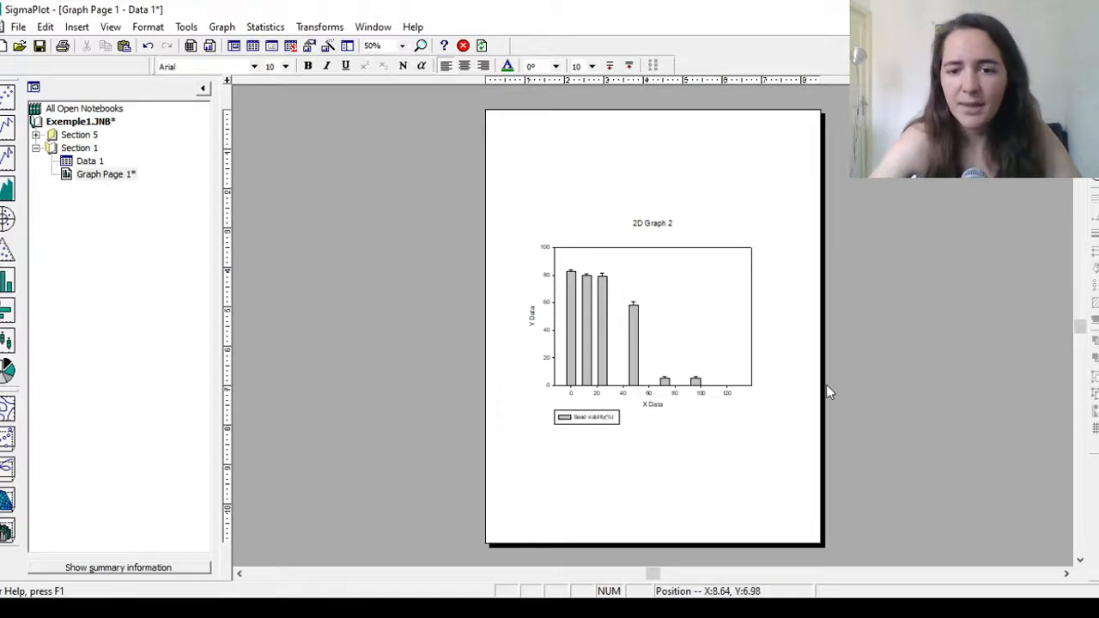
Set the graph page zoom to 90%
{"action": "left_click", "coordinate": [373, 45]}
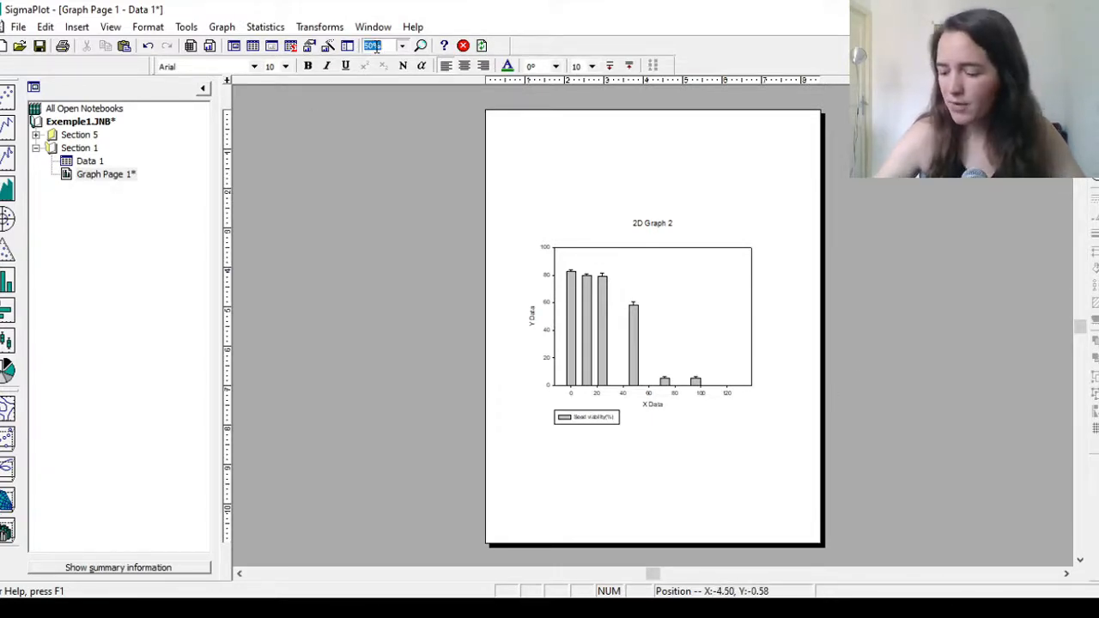
{"action": "type", "text": "80"}
{"action": "key", "text": "Return"}
{"action": "left_click_drag", "start_coordinate": [380, 46], "coordinate": [332, 50]}
{"action": "type", "text": "90"}
{"action": "key", "text": "Return"}
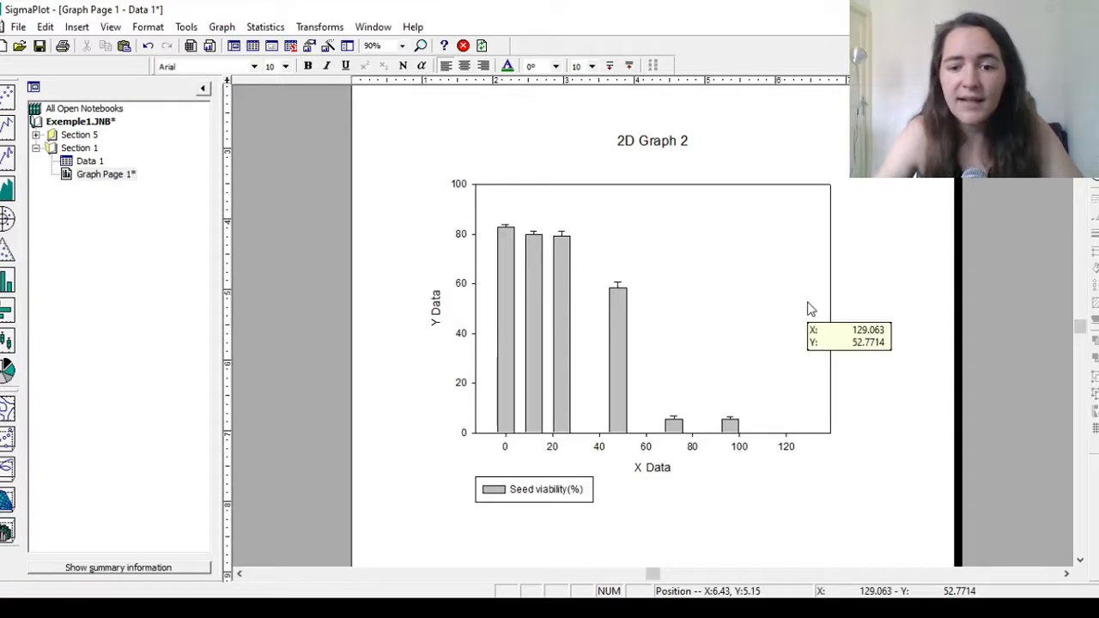
{"action": "double_click", "coordinate": [438, 317]}
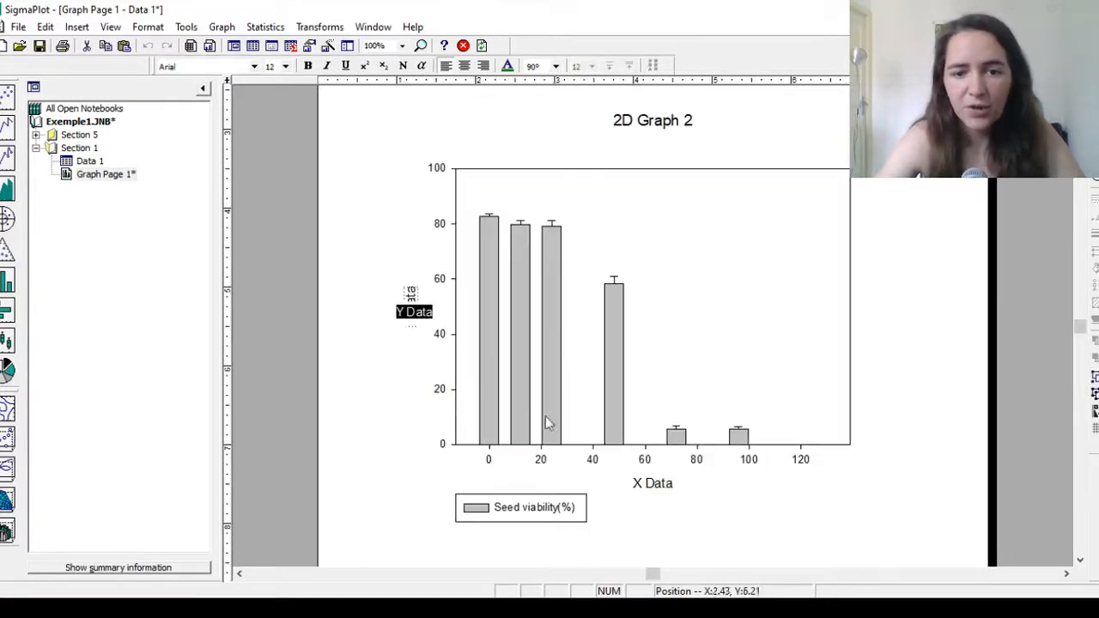
{"action": "left_click", "coordinate": [779, 573]}
{"action": "left_click", "coordinate": [378, 502]}
{"action": "left_click", "coordinate": [582, 496]}
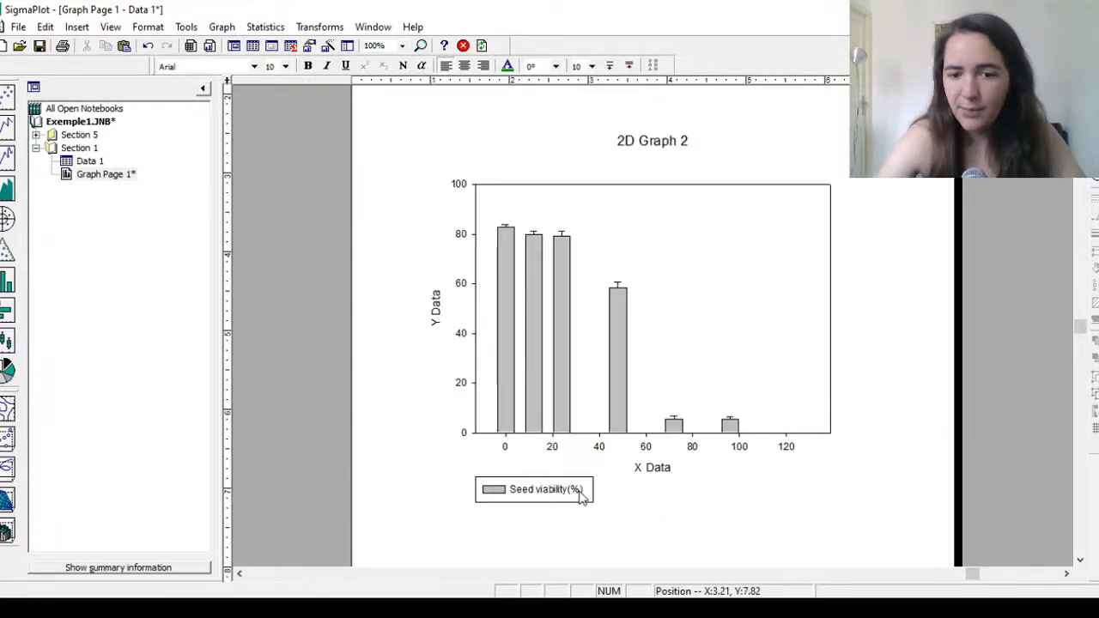
{"action": "left_click", "coordinate": [667, 144]}
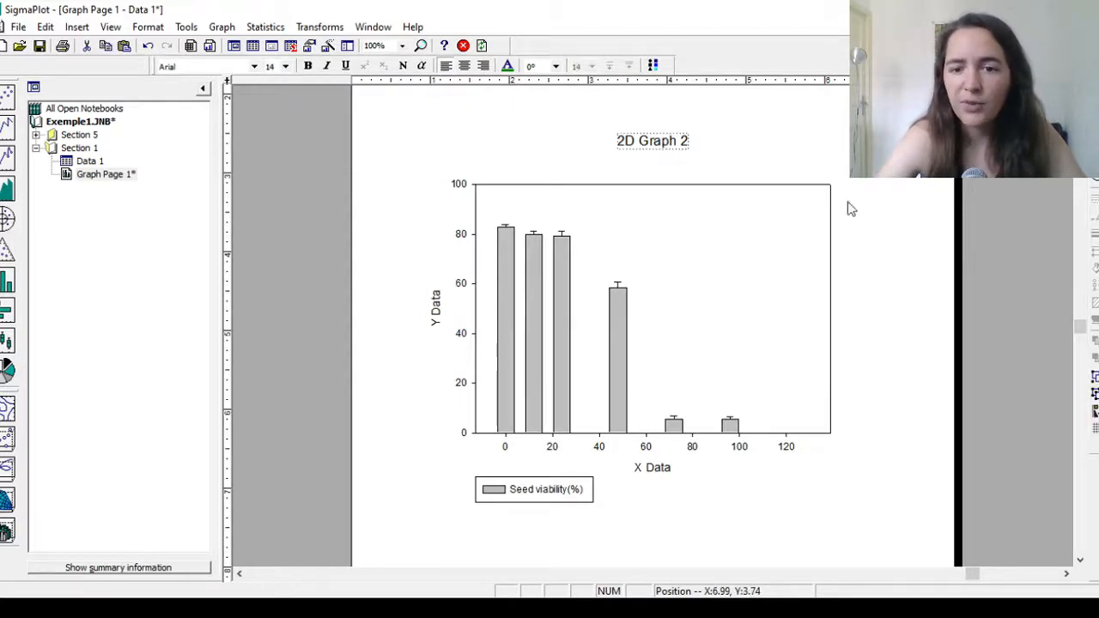
{"action": "left_click", "coordinate": [889, 214]}
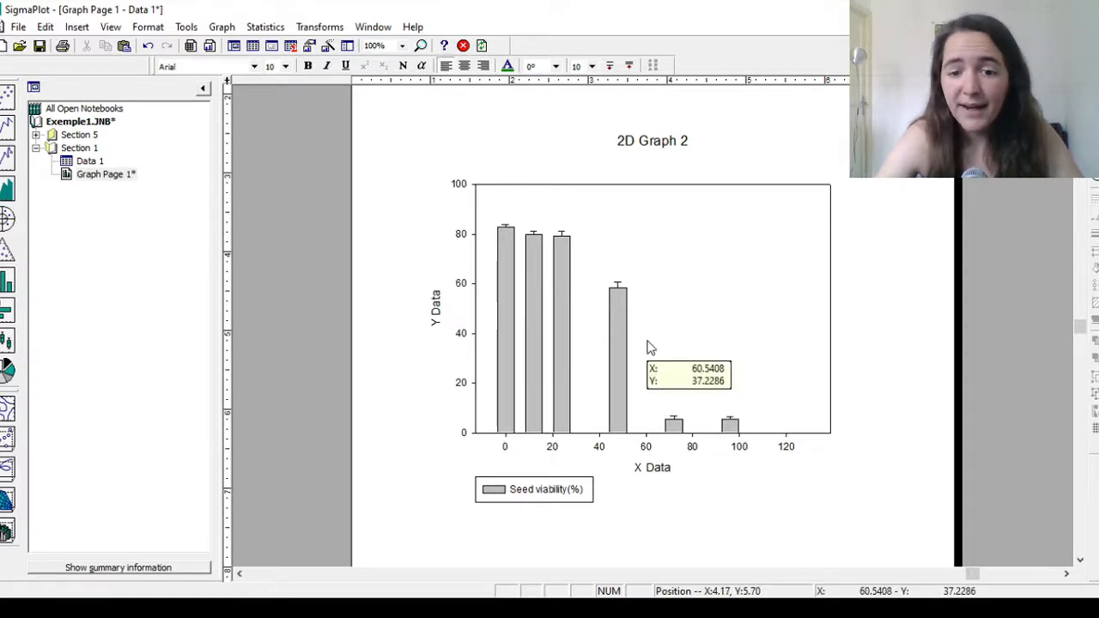
{"action": "left_click", "coordinate": [438, 316]}
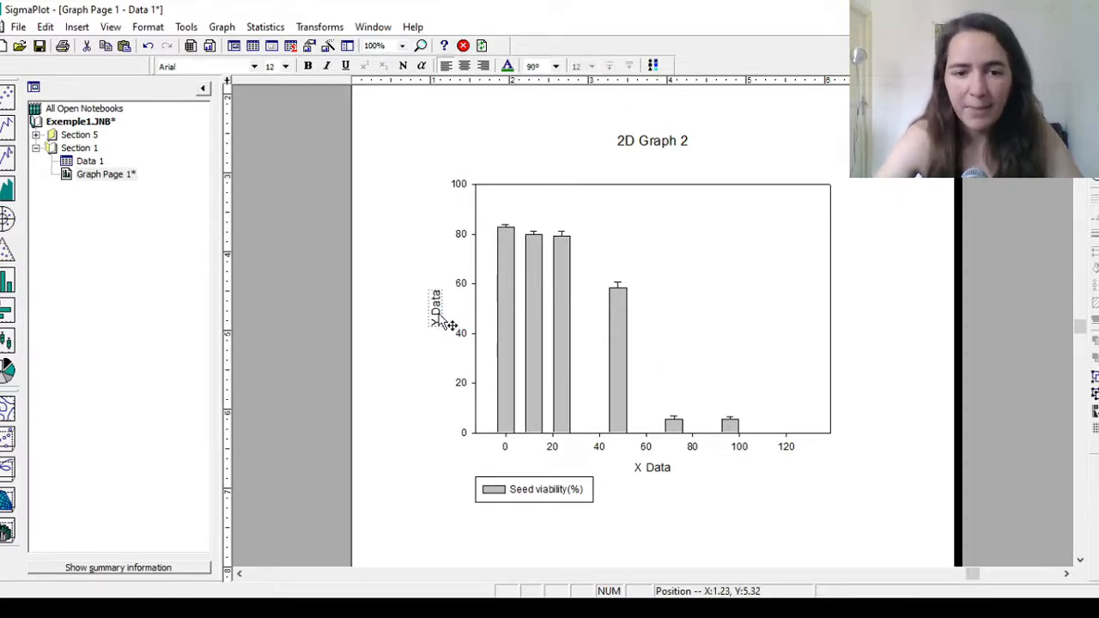
{"action": "double_click", "coordinate": [440, 320]}
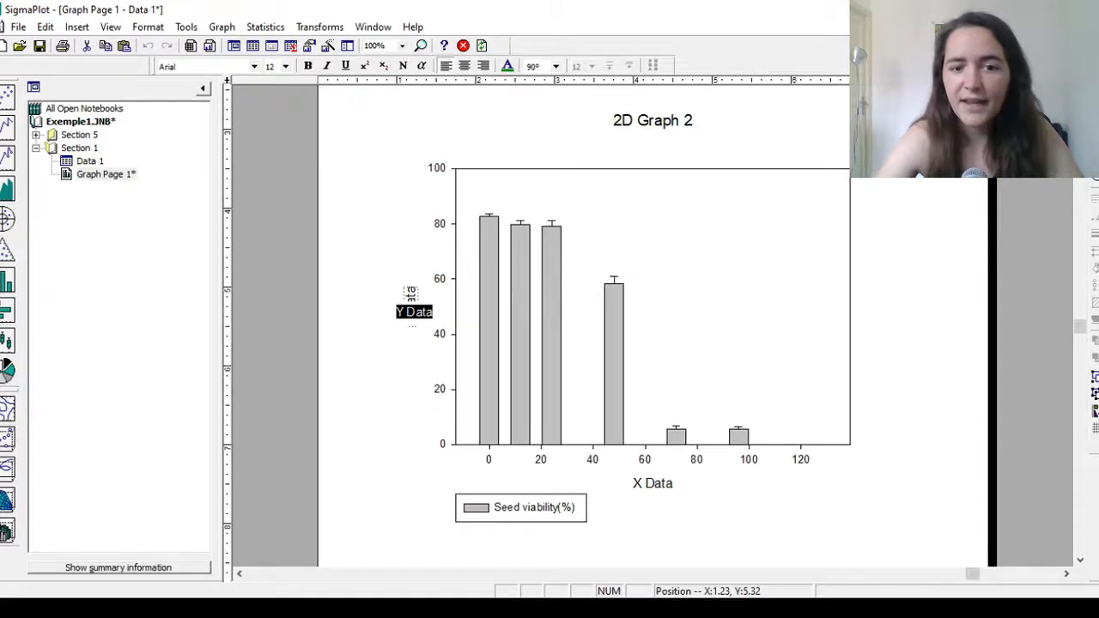
{"action": "left_click", "coordinate": [414, 427]}
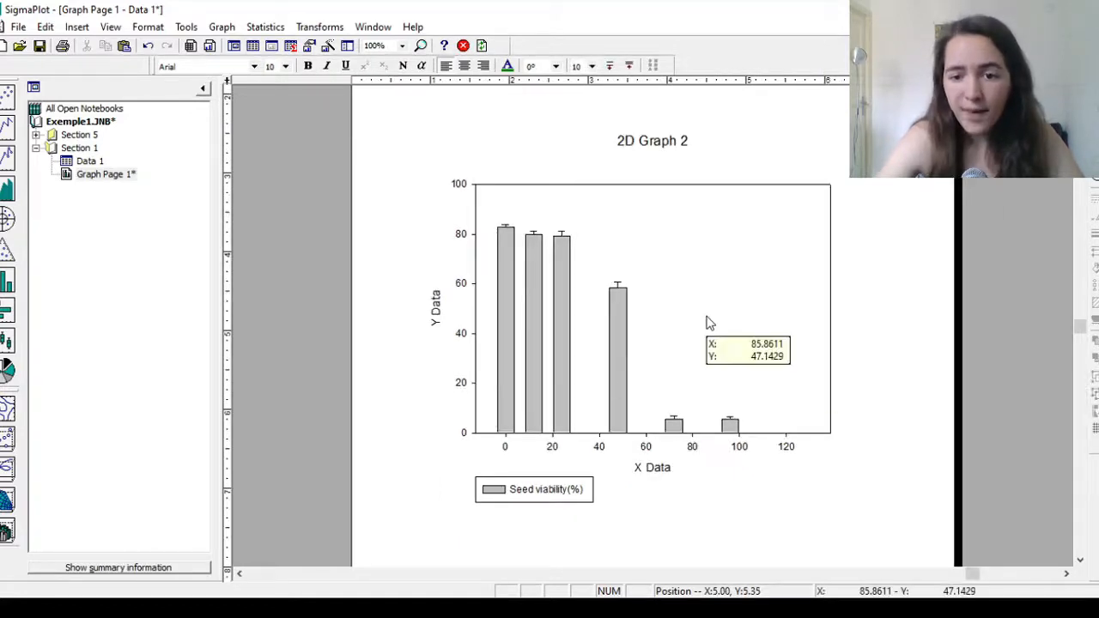
Open the graph's properties, examine the available plot, axis and graph settings, and close them again
{"action": "double_click", "coordinate": [708, 324]}
{"action": "left_click_drag", "start_coordinate": [688, 126], "coordinate": [524, 171]}
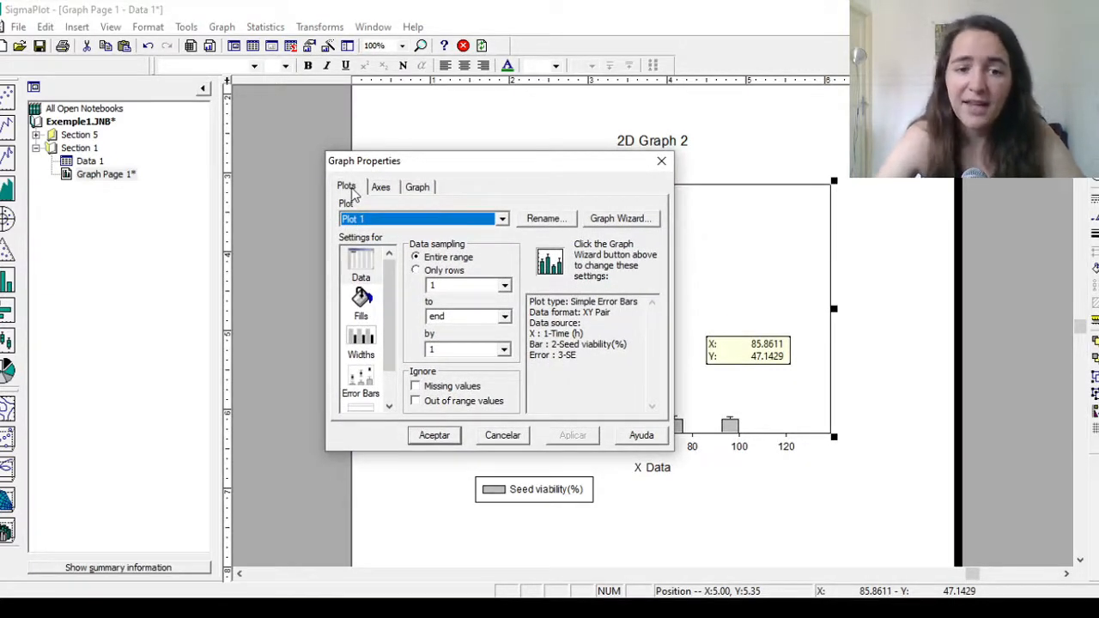
{"action": "left_click", "coordinate": [384, 189]}
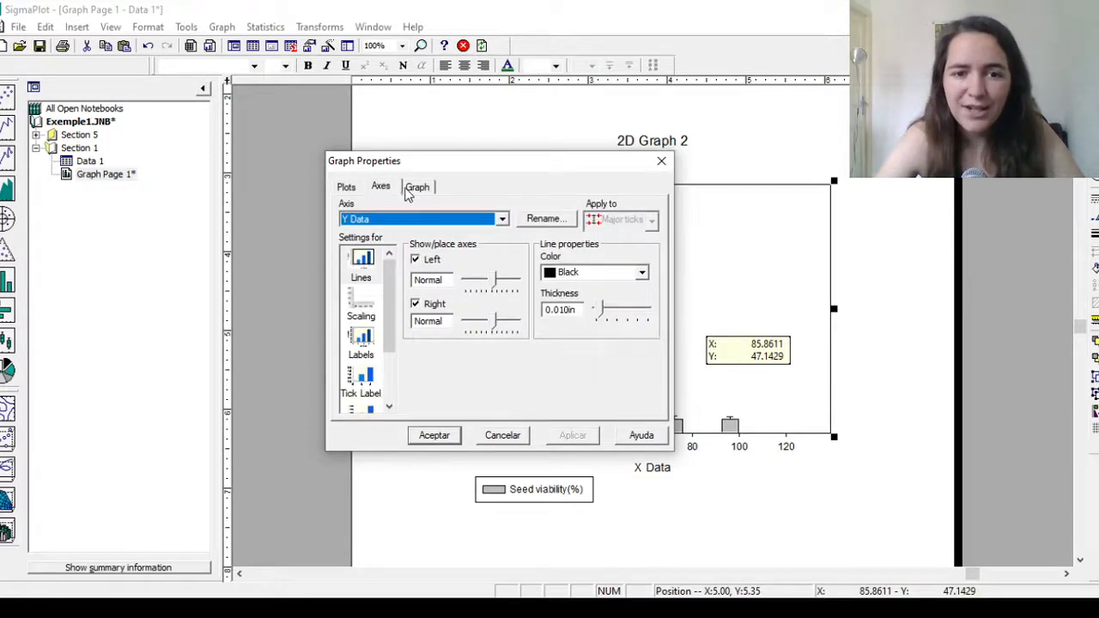
{"action": "left_click", "coordinate": [420, 189]}
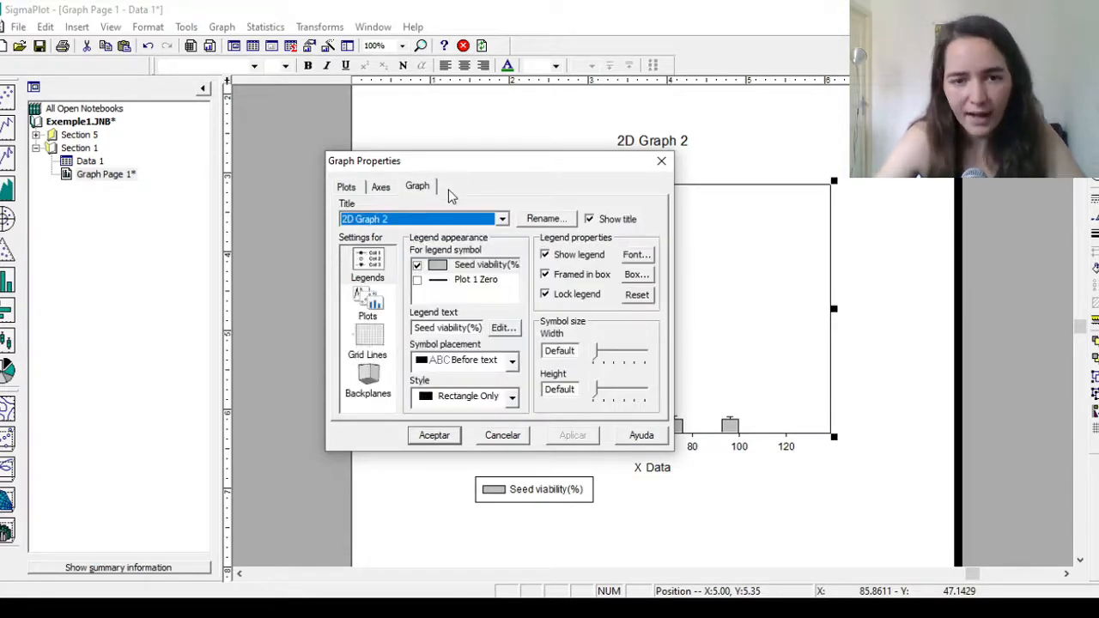
{"action": "left_click", "coordinate": [354, 191]}
{"action": "scroll", "coordinate": [391, 290], "scroll_direction": "down", "scroll_amount": 2}
{"action": "scroll", "coordinate": [391, 290], "scroll_direction": "up", "scroll_amount": 2}
{"action": "left_click", "coordinate": [380, 187]}
{"action": "scroll", "coordinate": [390, 292], "scroll_direction": "down", "scroll_amount": 2}
{"action": "scroll", "coordinate": [391, 292], "scroll_direction": "up", "scroll_amount": 2}
{"action": "left_click", "coordinate": [417, 188]}
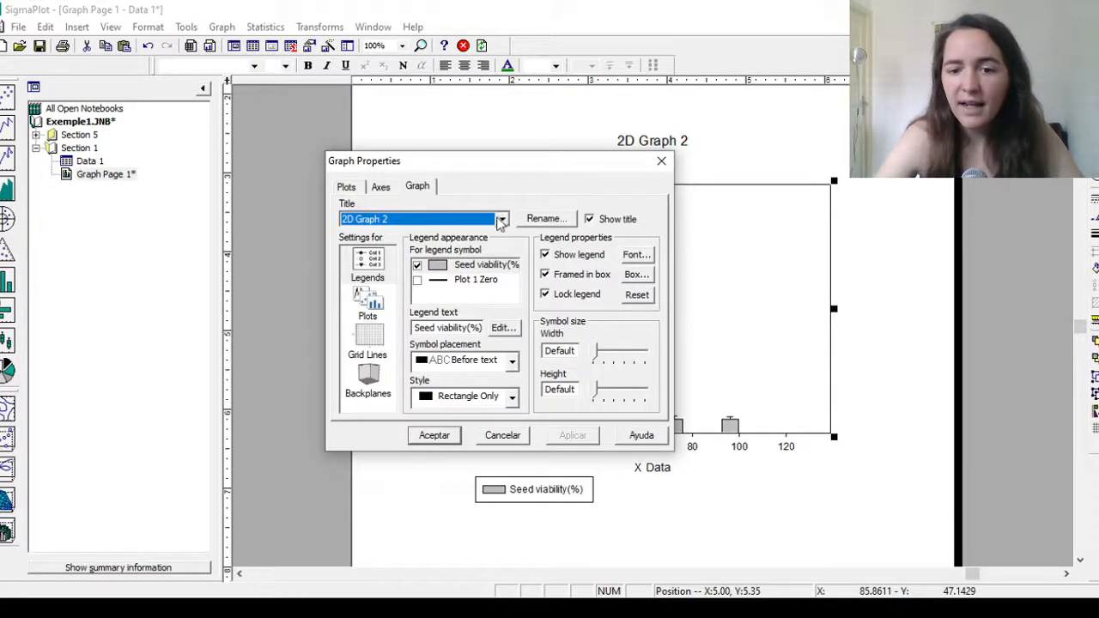
{"action": "left_click_drag", "start_coordinate": [521, 172], "coordinate": [322, 150]}
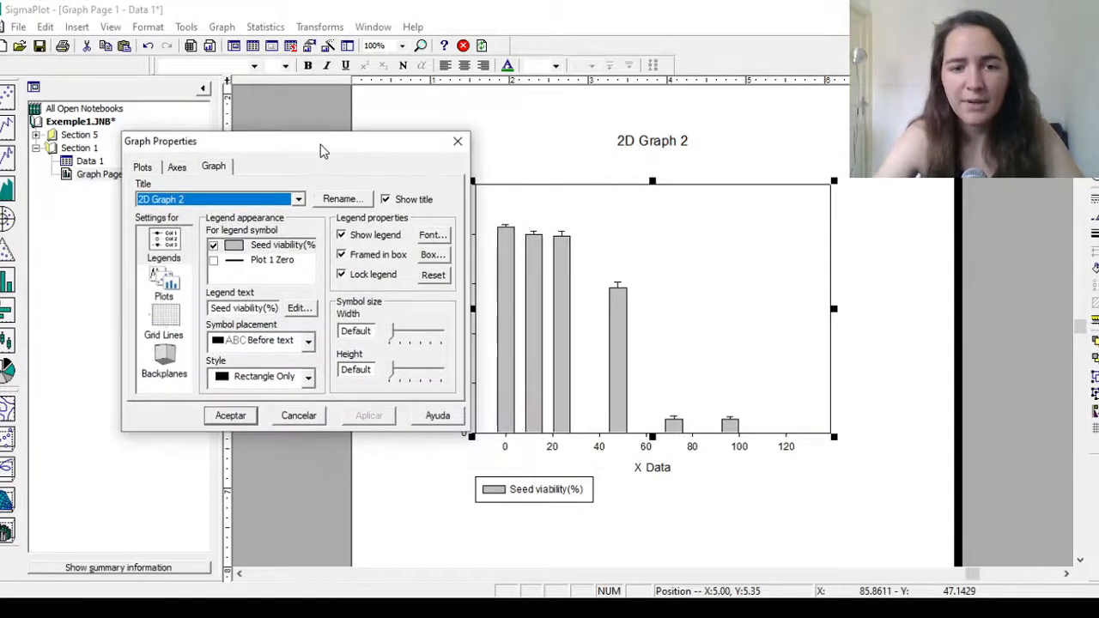
{"action": "left_click_drag", "start_coordinate": [425, 144], "coordinate": [520, 144]}
{"action": "left_click", "coordinate": [553, 141]}
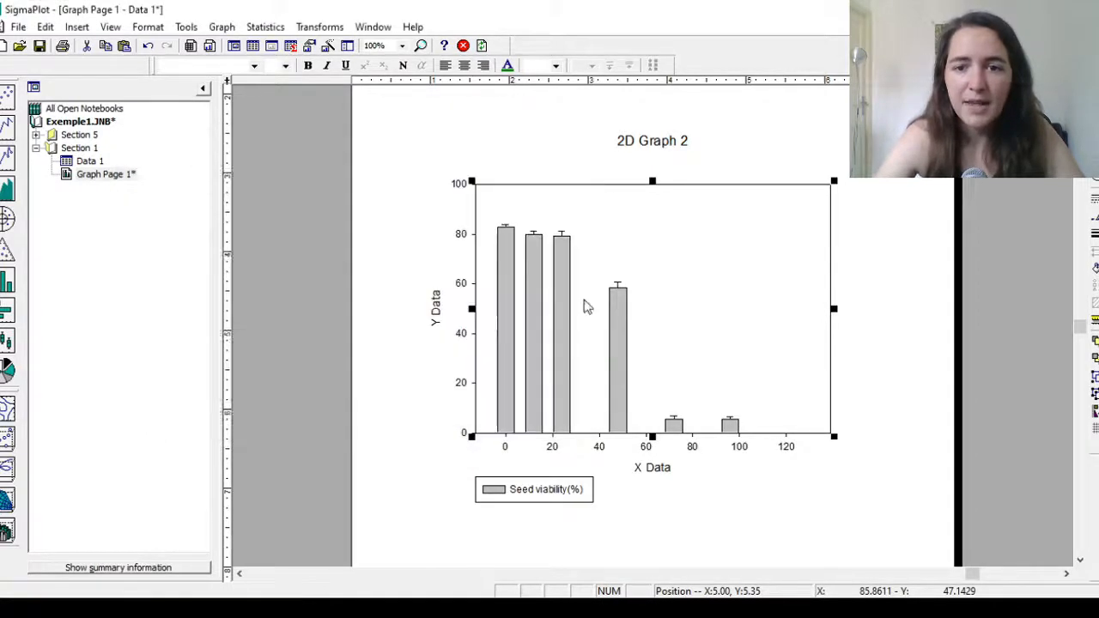
Delete the "2D Graph 2" title above the chart
{"action": "left_click", "coordinate": [679, 144]}
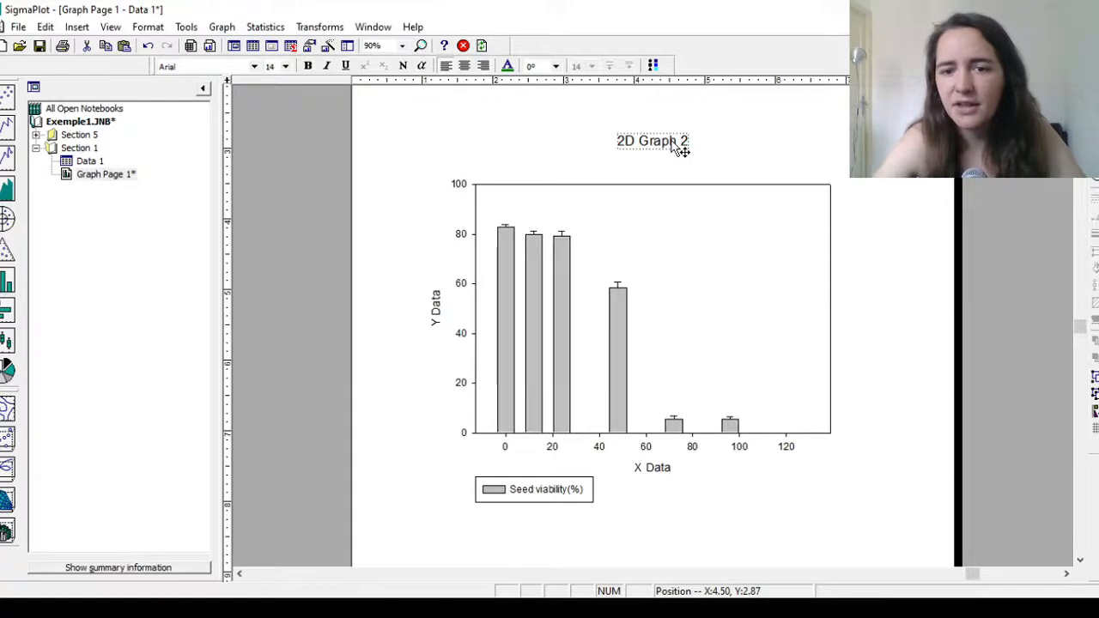
{"action": "left_click_drag", "start_coordinate": [679, 150], "coordinate": [661, 166]}
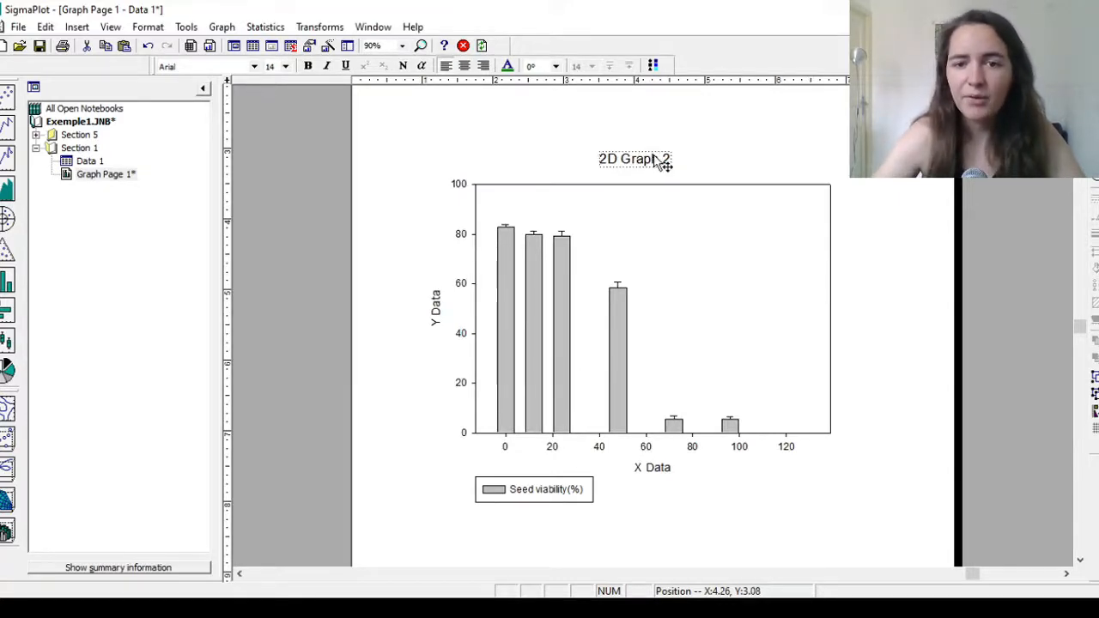
{"action": "key", "text": "Delete"}
Replace the Y axis title text with "Seed viability (%)"
{"action": "double_click", "coordinate": [436, 308]}
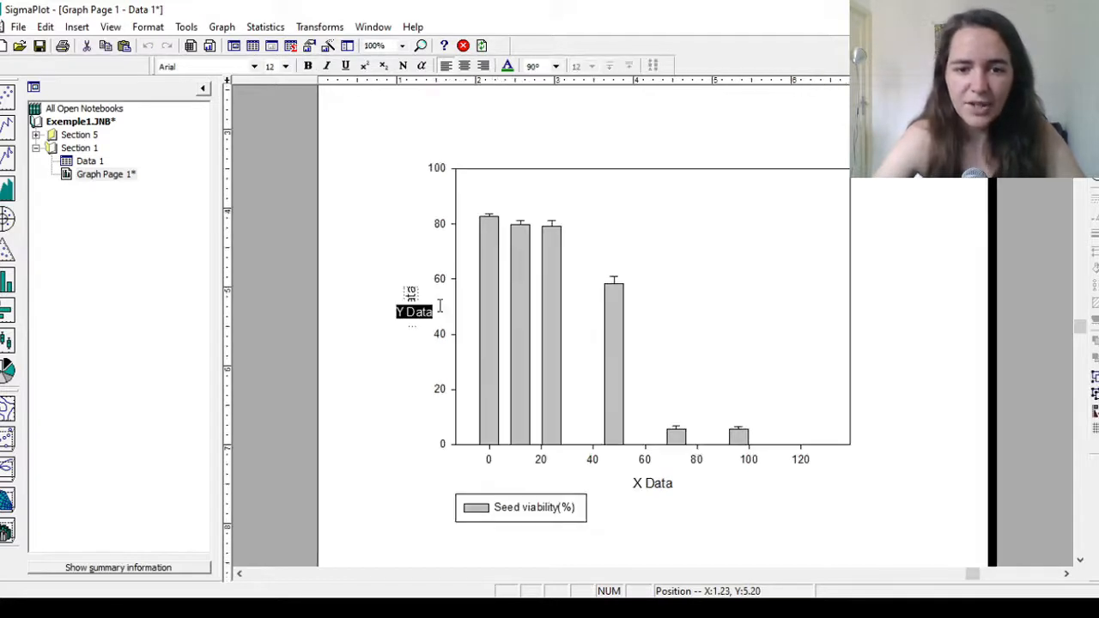
{"action": "type", "text": "Seed via"}
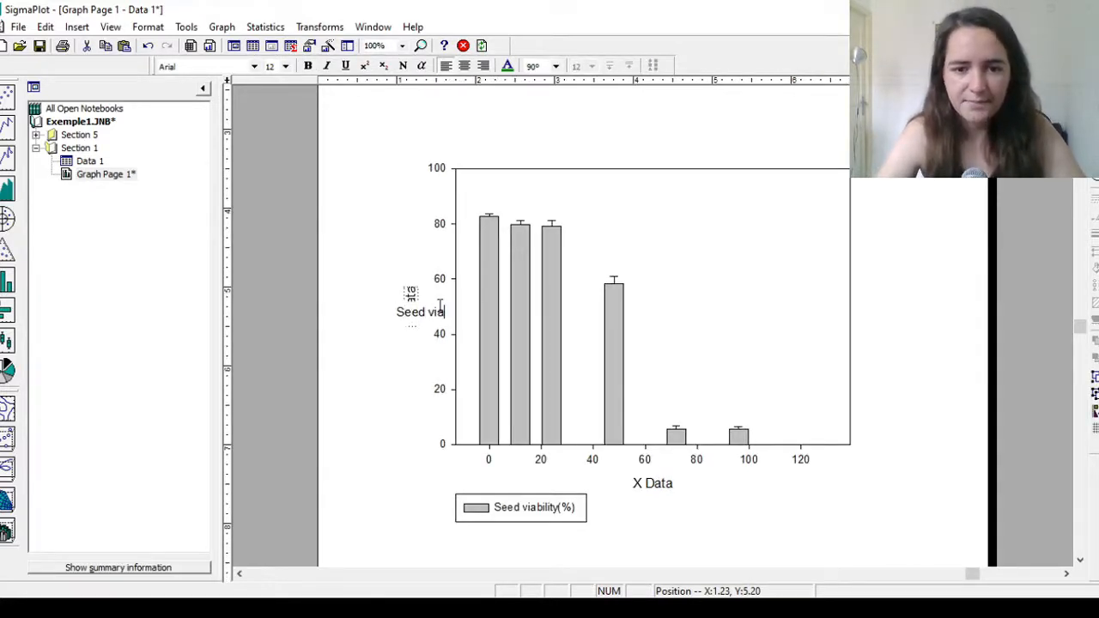
{"action": "type", "text": "bility("}
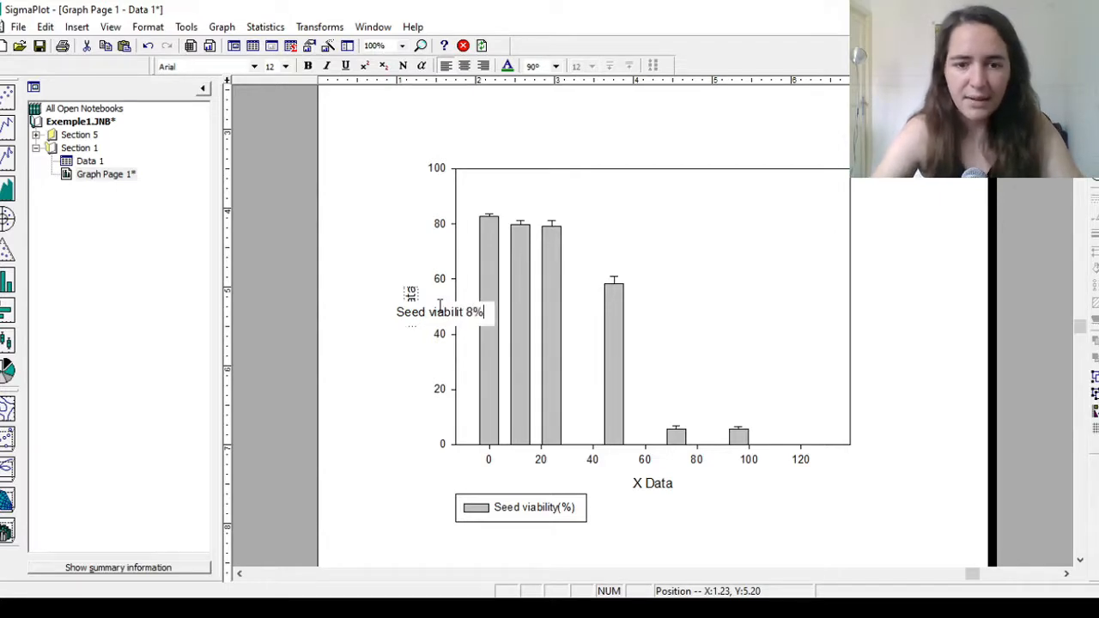
{"action": "type", "text": "(5"}
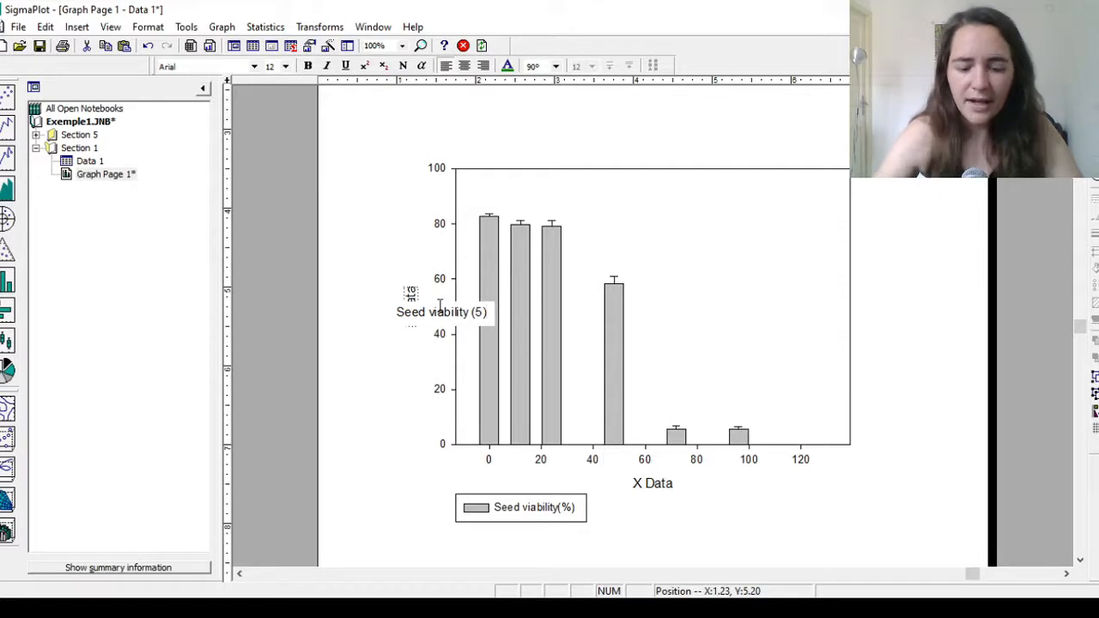
{"action": "key", "text": "BackSpace"}
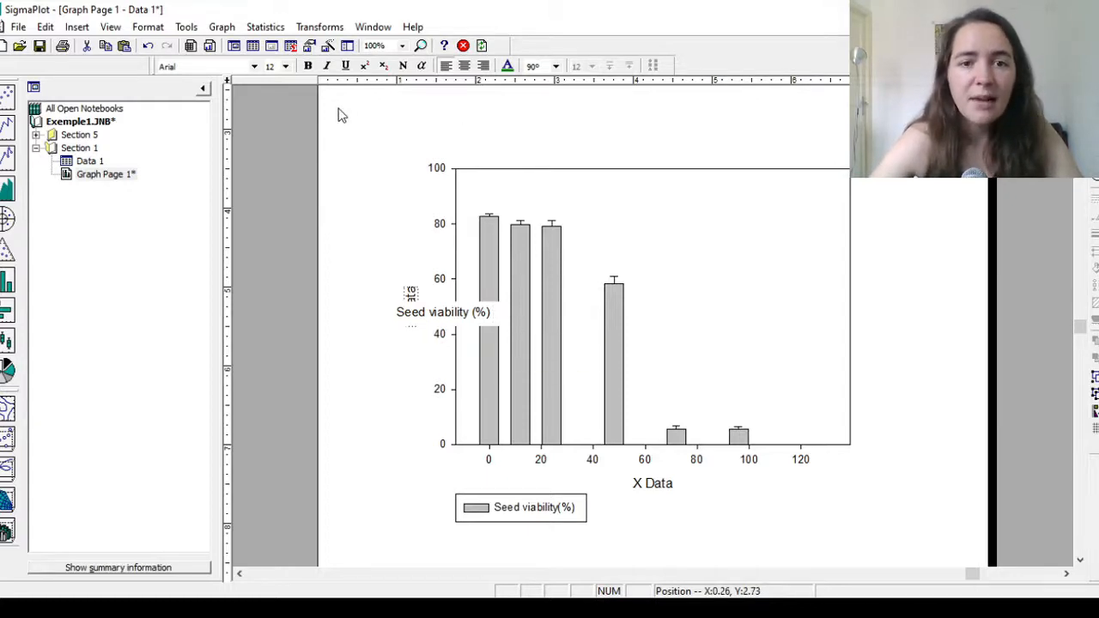
Append "α-tocopherol" to the Y axis title, entering the alpha as a Greek symbol
{"action": "left_click", "coordinate": [422, 67]}
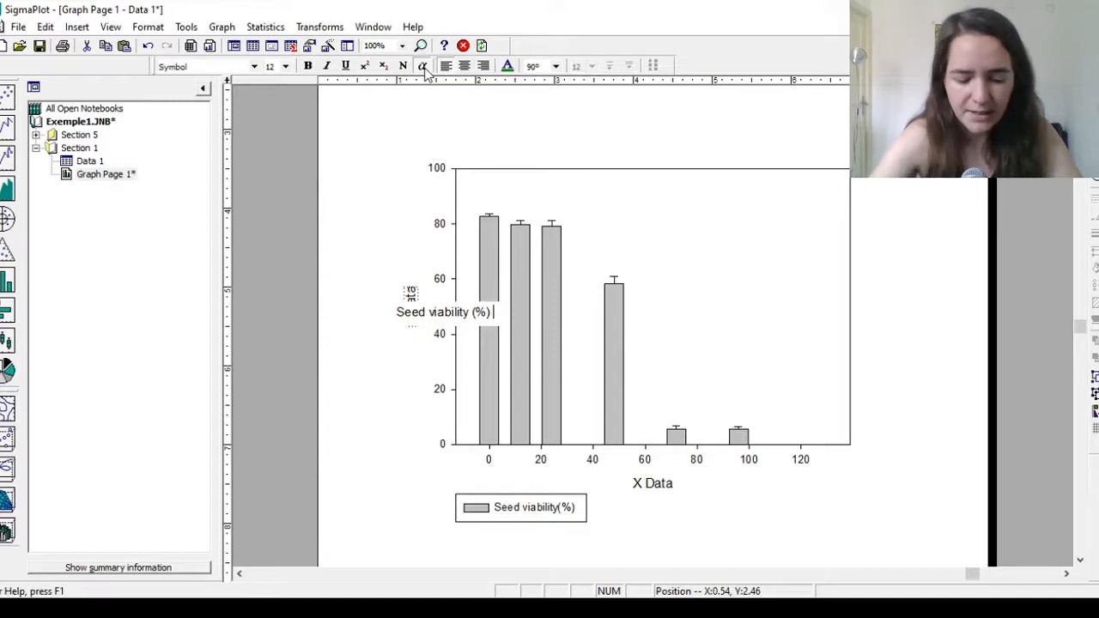
{"action": "type", "text": "a"}
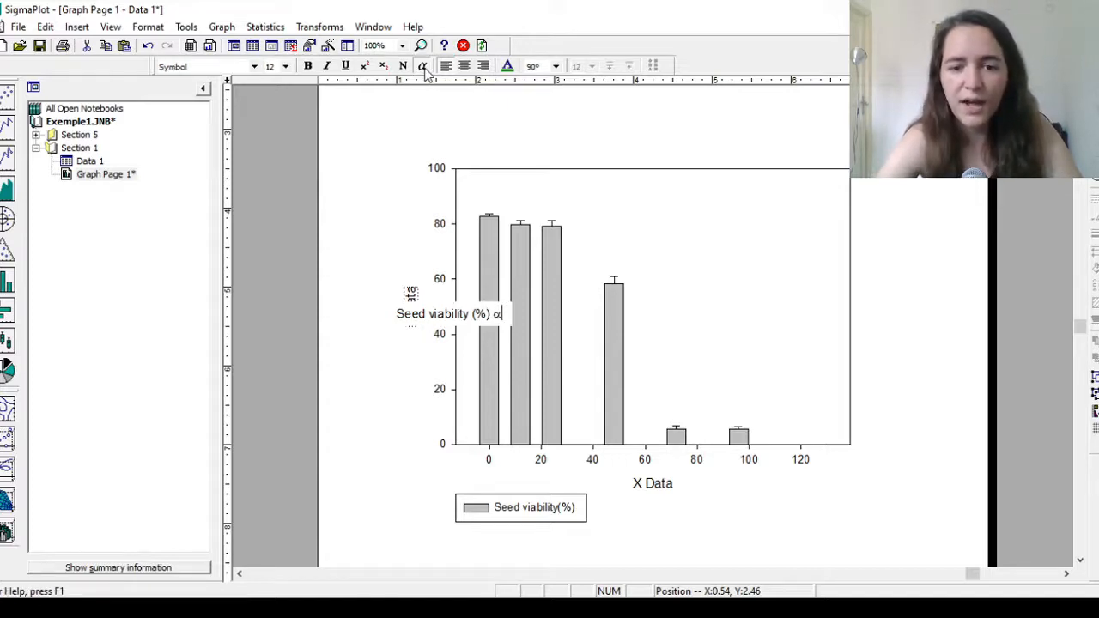
{"action": "left_click", "coordinate": [425, 69]}
{"action": "type", "text": "-tocopherol"}
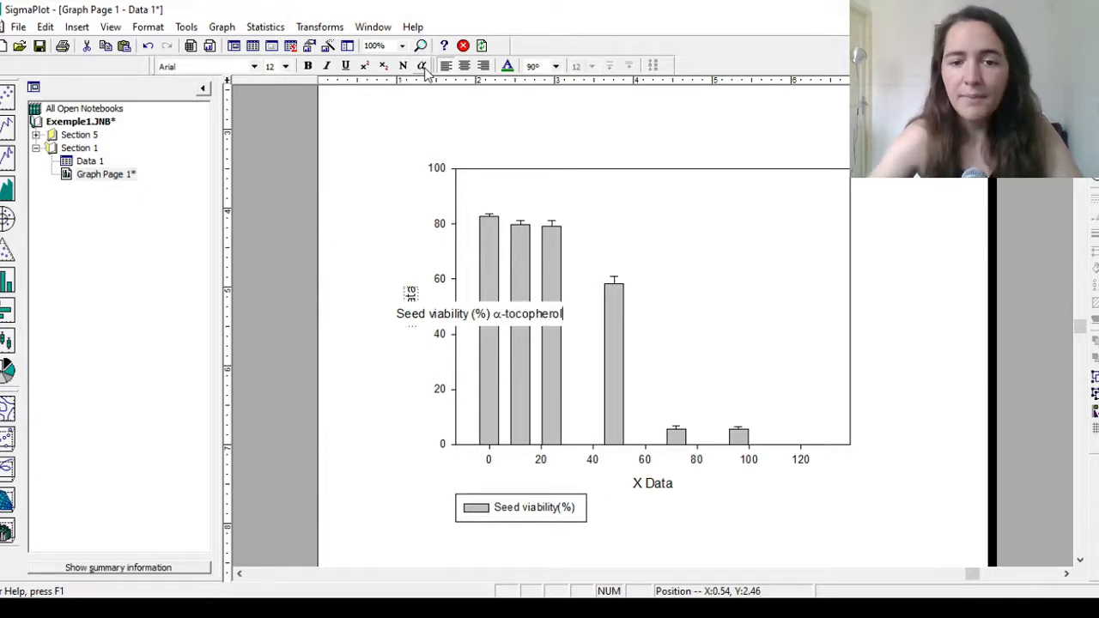
Replace the appended "α-tocopherol" in the Y axis title with "gDW/cm2"
{"action": "key", "text": "BackSpace"}
{"action": "key", "text": "BackSpace"}
{"action": "key", "text": "BackSpace"}
{"action": "key", "text": "BackSpace"}
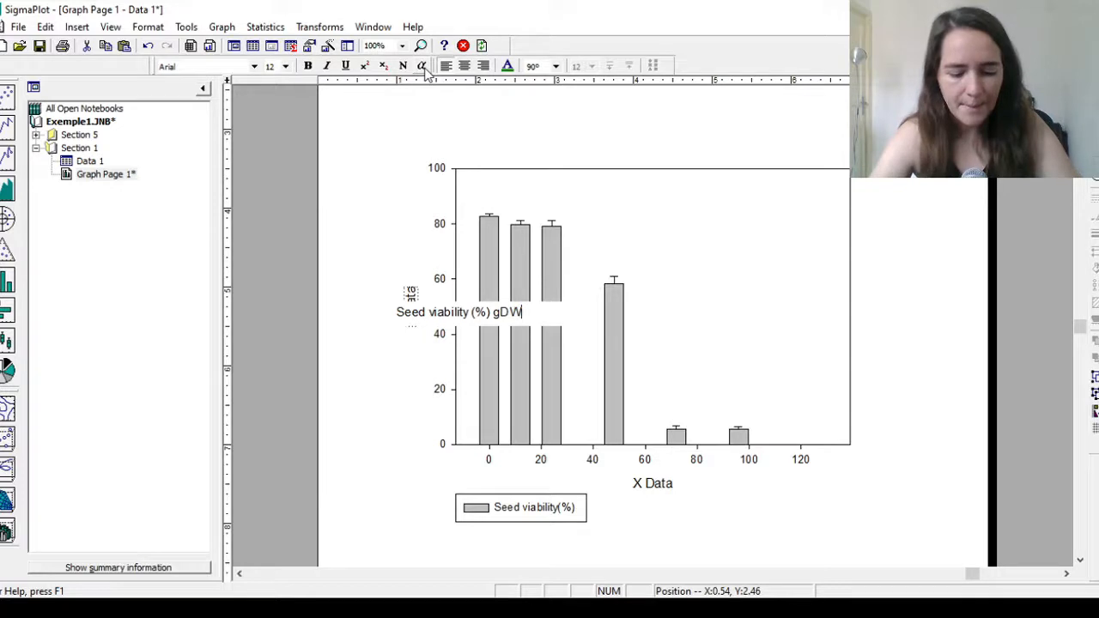
{"action": "key", "text": "Left"}
{"action": "type", "text": "c"}
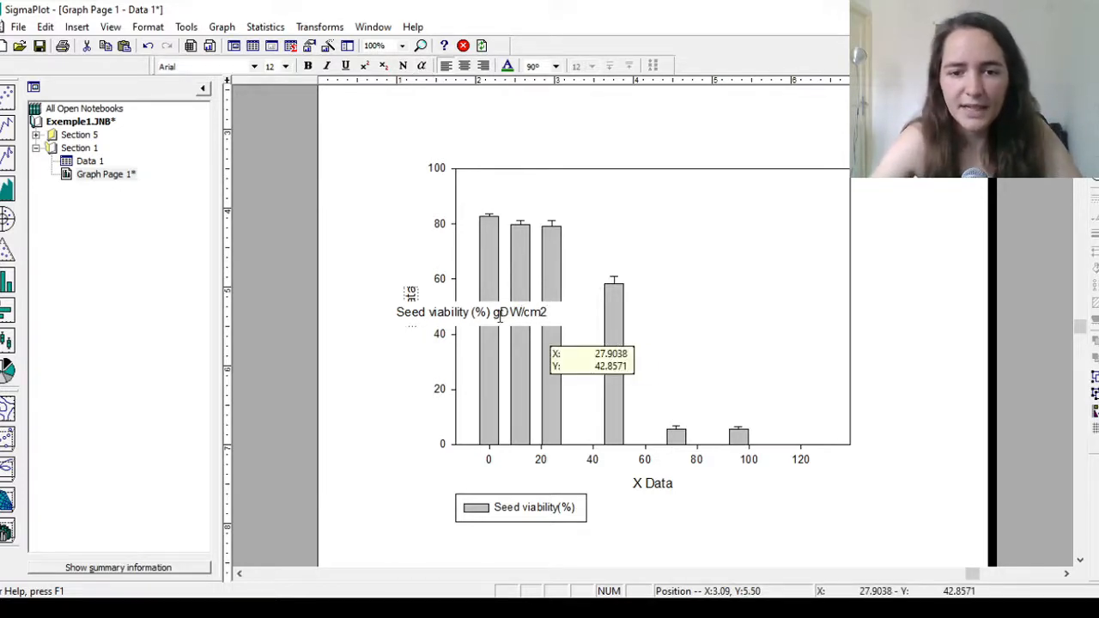
Copy "Seed viability (%)" from the Y axis title and delete it from the text
{"action": "left_click_drag", "start_coordinate": [494, 314], "coordinate": [397, 315]}
{"action": "key", "text": "ctrl+c"}
{"action": "key", "text": "Delete"}
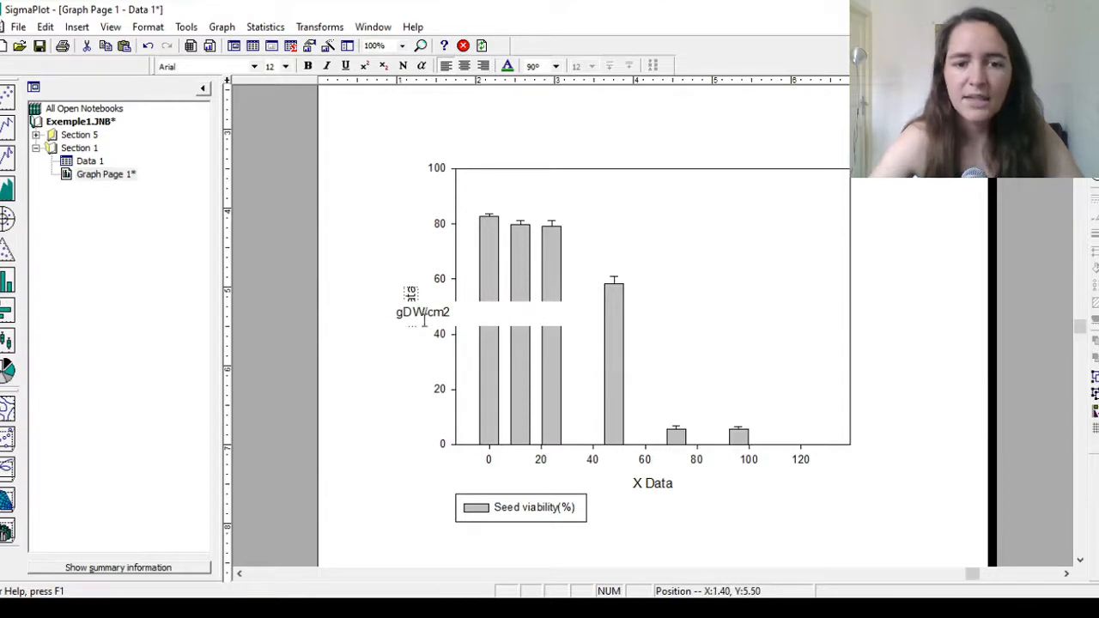
Reformat the unit in the Y axis title as "gDW·cm-2" with the exponent "-2" in superscript
{"action": "left_click_drag", "start_coordinate": [443, 312], "coordinate": [450, 312]}
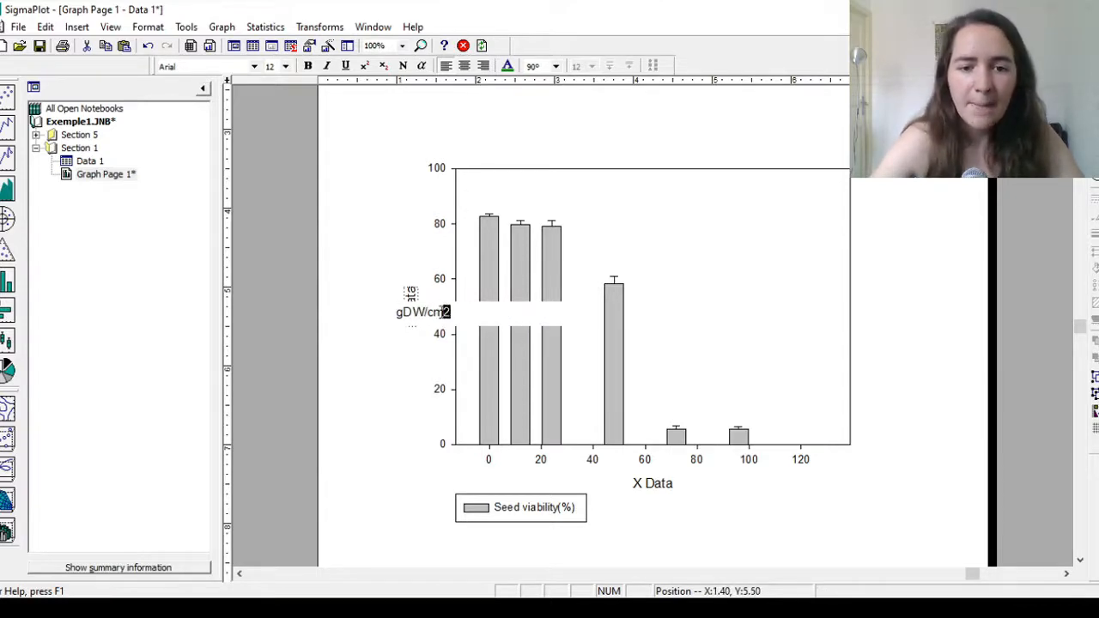
{"action": "left_click", "coordinate": [366, 66]}
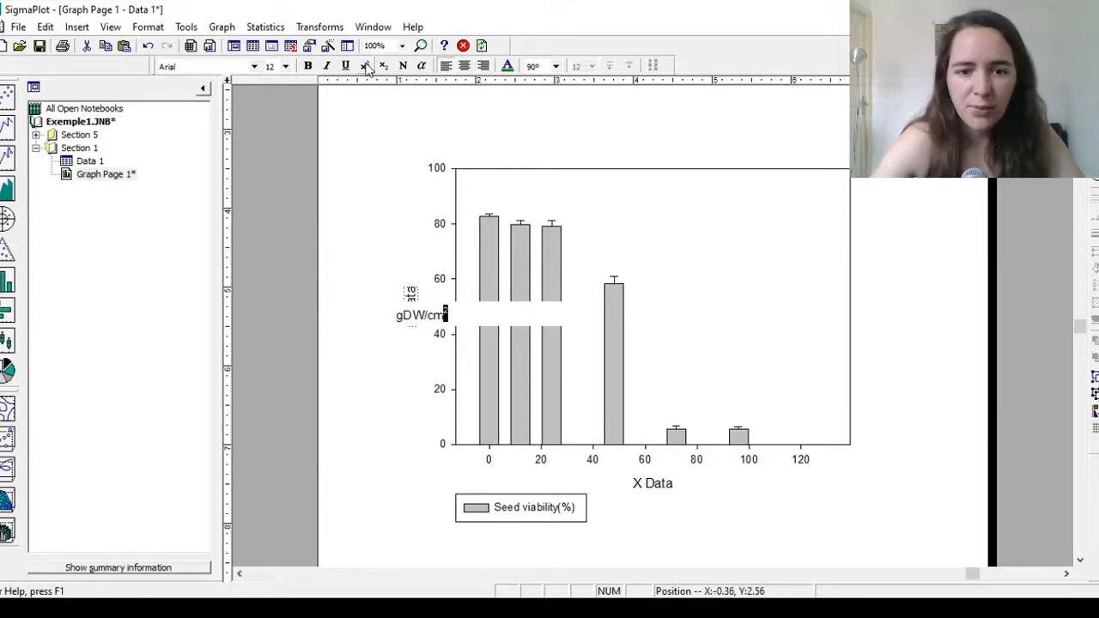
{"action": "left_click", "coordinate": [429, 316]}
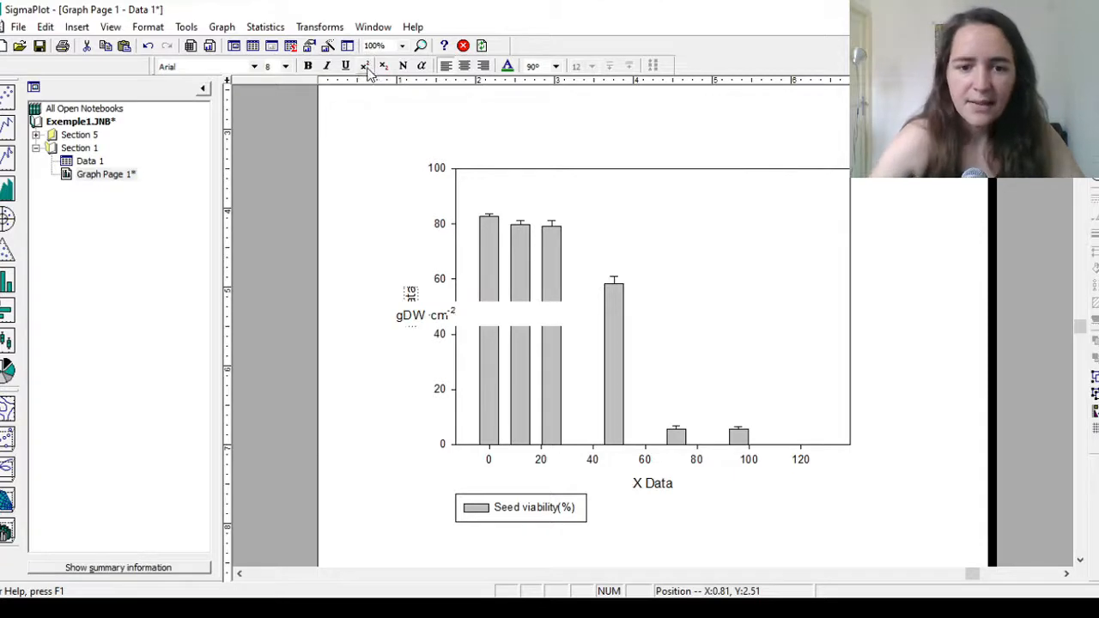
Replace the unit in the Y axis title with the copied "Seed viability (%)" and finish editing the title
{"action": "left_click_drag", "start_coordinate": [462, 311], "coordinate": [321, 315]}
{"action": "key", "text": "ctrl+v"}
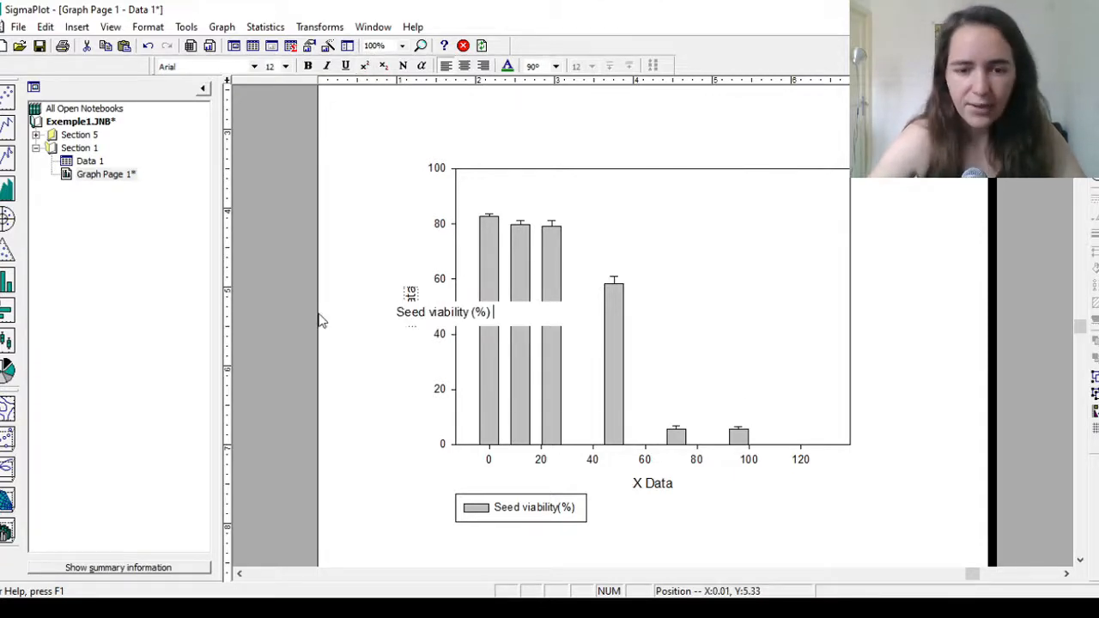
{"action": "left_click", "coordinate": [418, 392]}
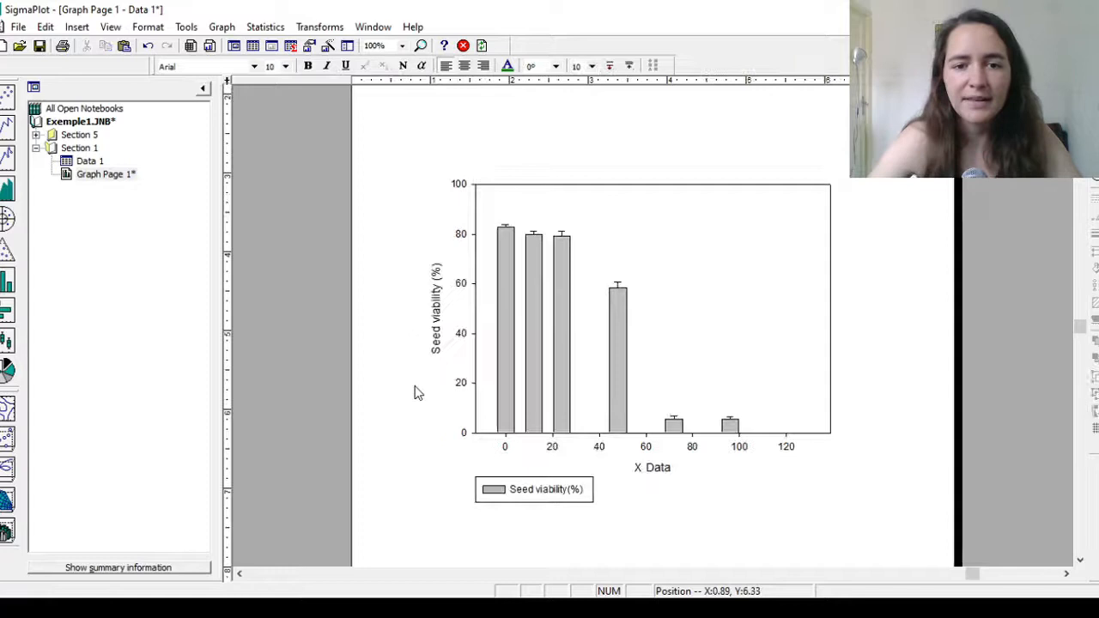
Replace the X axis title text with "Time (h)"
{"action": "double_click", "coordinate": [654, 469]}
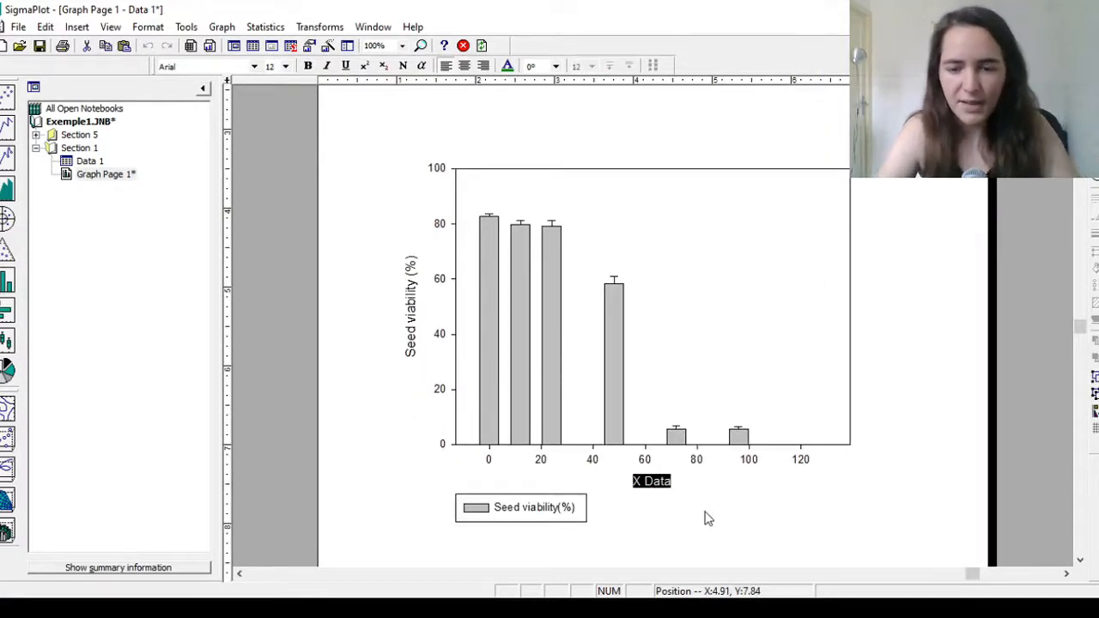
{"action": "type", "text": "Time (h"}
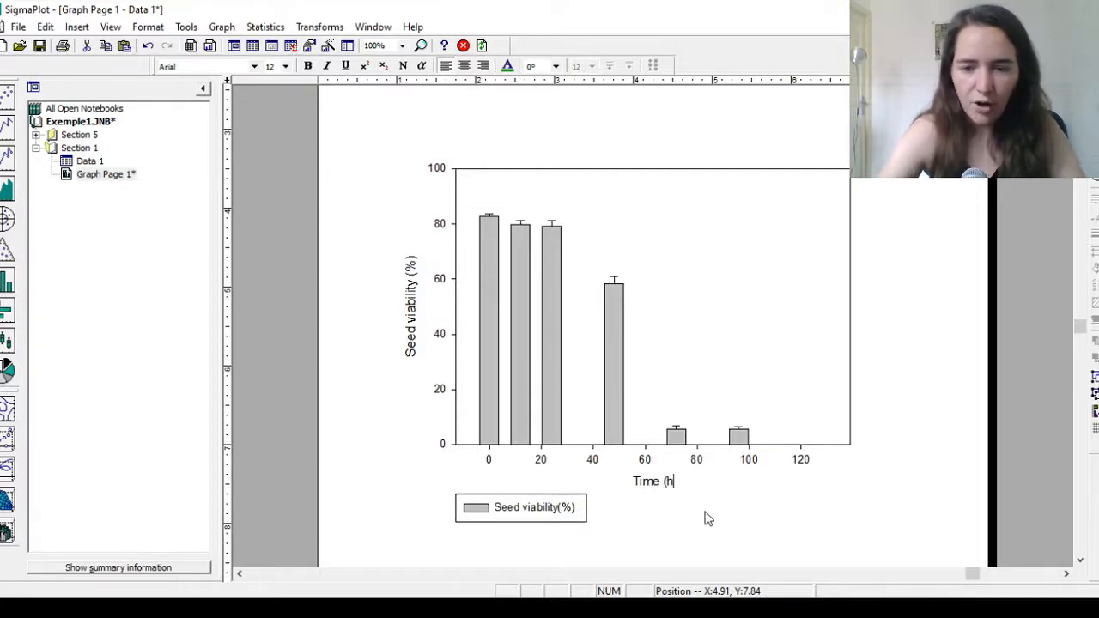
{"action": "left_click", "coordinate": [746, 517]}
Move the legend inside the upper-right corner of the plot area and set the page zoom to 110%
{"action": "left_click", "coordinate": [570, 495]}
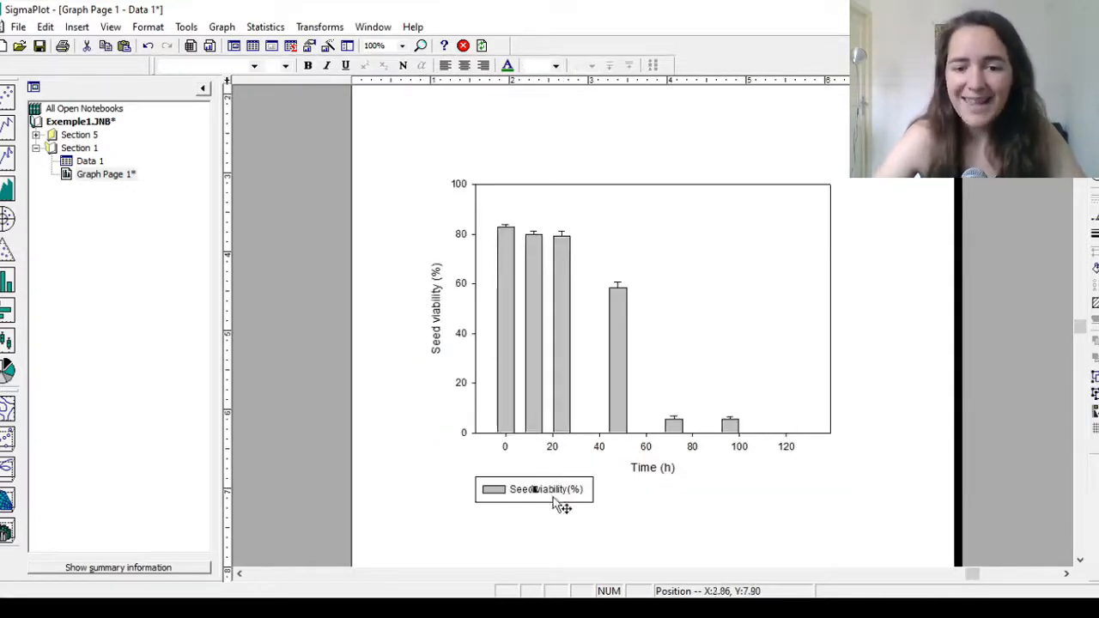
{"action": "left_click_drag", "start_coordinate": [668, 348], "coordinate": [757, 203]}
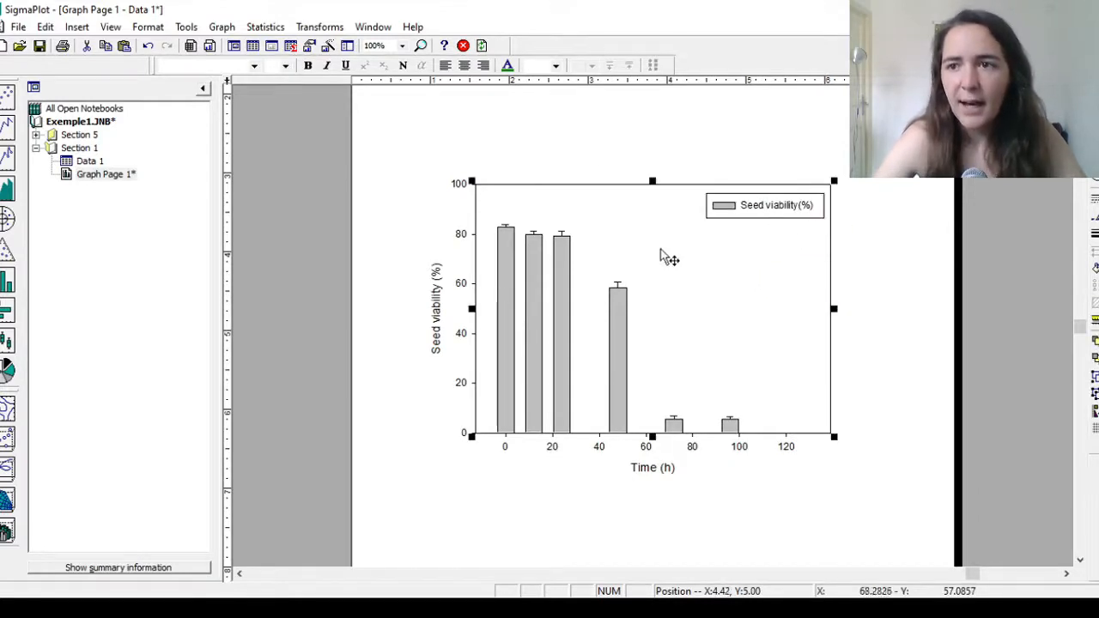
{"action": "left_click", "coordinate": [376, 46]}
{"action": "type", "text": "110"}
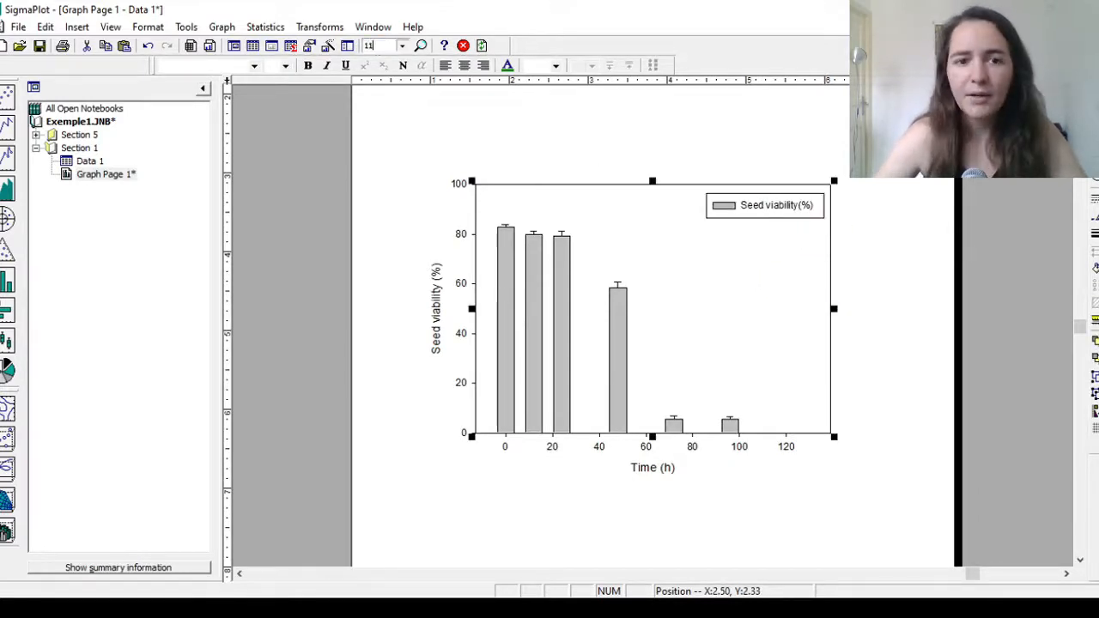
{"action": "key", "text": "Return"}
{"action": "left_click", "coordinate": [1004, 429]}
{"action": "scroll", "coordinate": [998, 430], "scroll_direction": "up", "scroll_amount": 1}
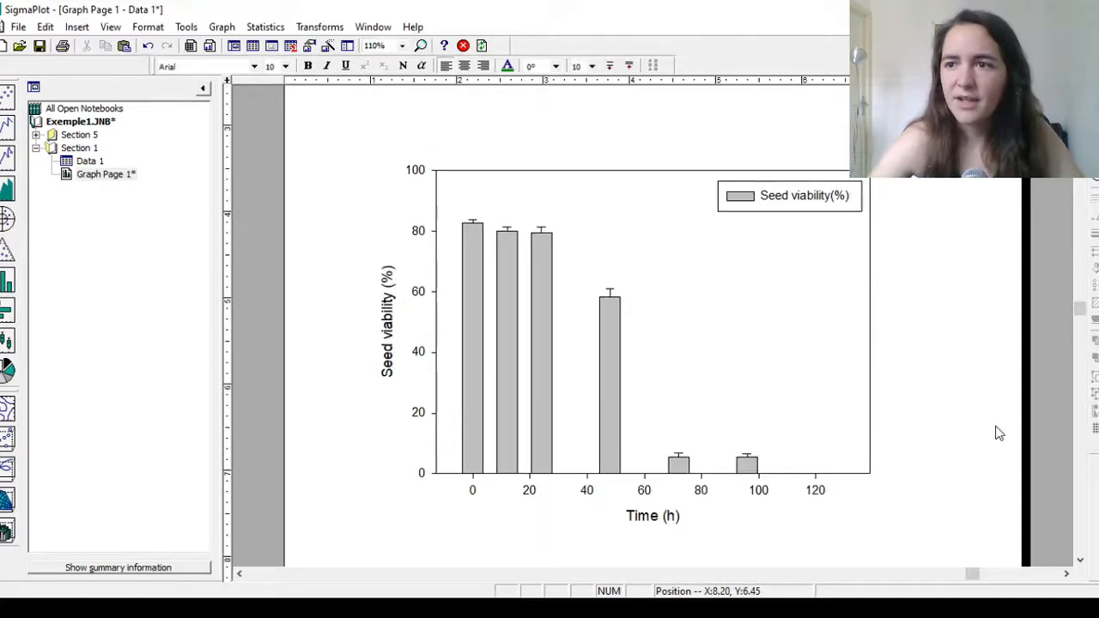
Remove the box frame around the graph's legend and apply the change
{"action": "scroll", "coordinate": [737, 300], "scroll_direction": "up", "scroll_amount": 1}
{"action": "double_click", "coordinate": [729, 319]}
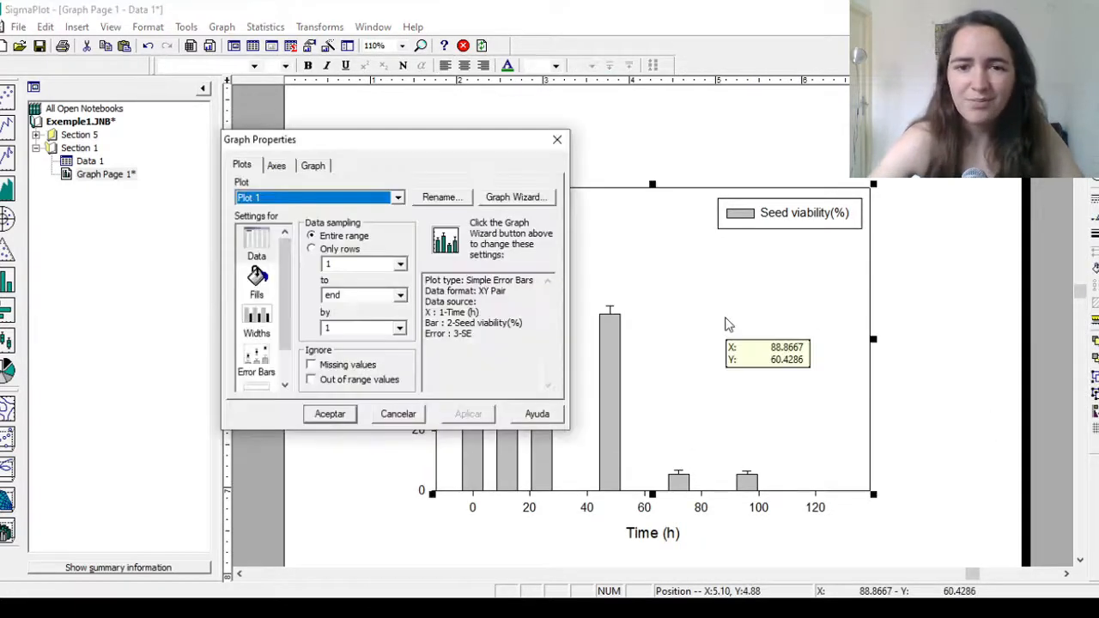
{"action": "left_click", "coordinate": [313, 166]}
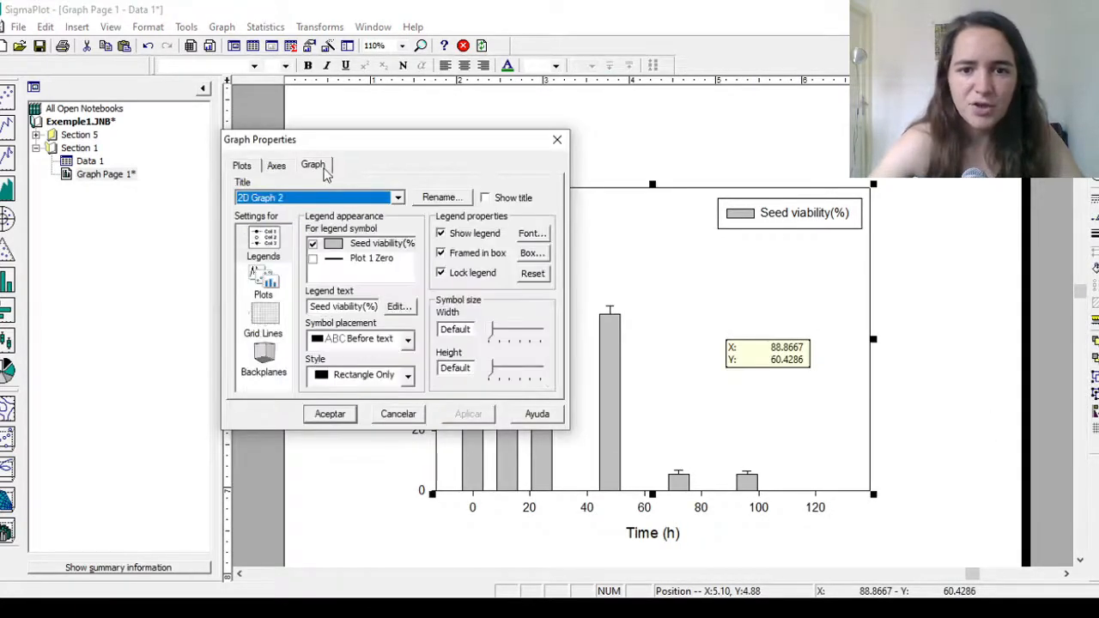
{"action": "left_click", "coordinate": [480, 257]}
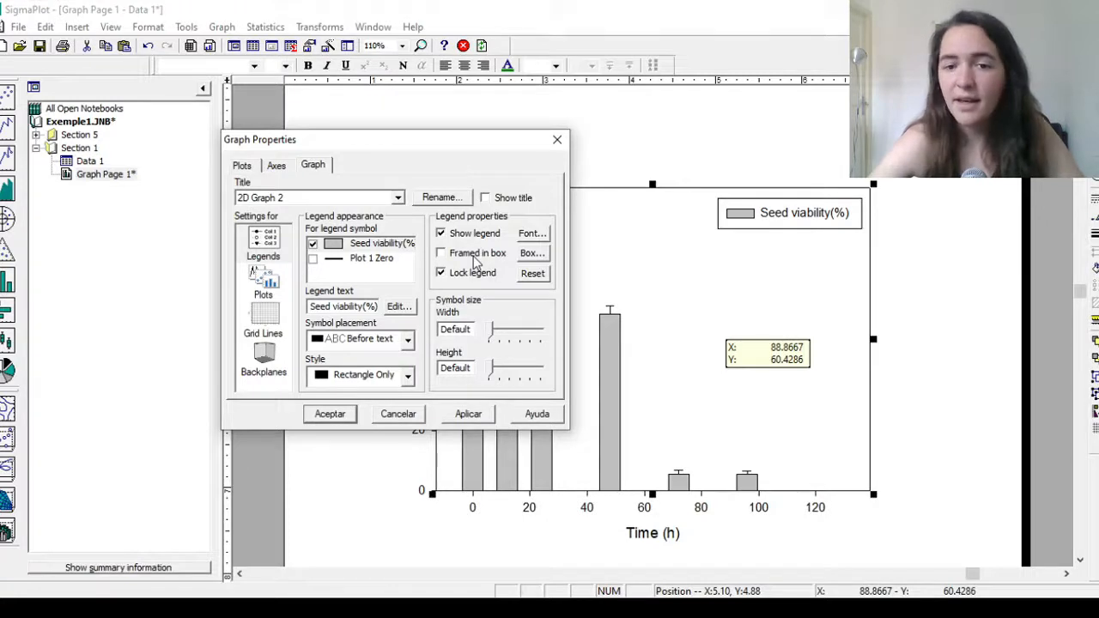
{"action": "left_click", "coordinate": [477, 415]}
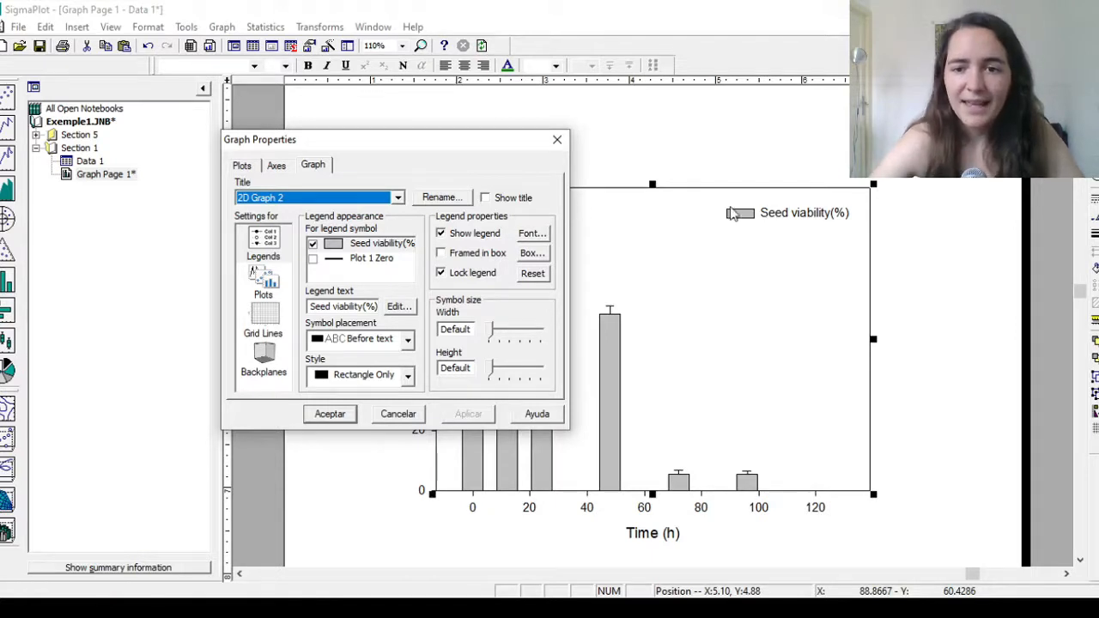
Hide the legend of the graph, accept the graph properties and deselect the graph
{"action": "left_click_drag", "start_coordinate": [490, 147], "coordinate": [248, 123]}
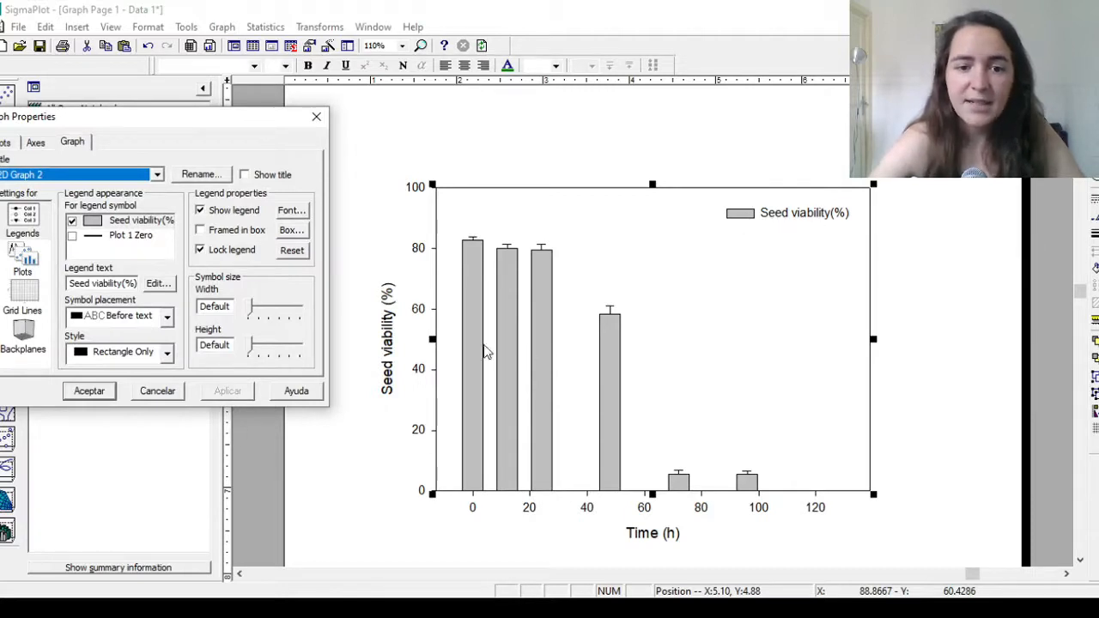
{"action": "left_click_drag", "start_coordinate": [222, 121], "coordinate": [452, 106]}
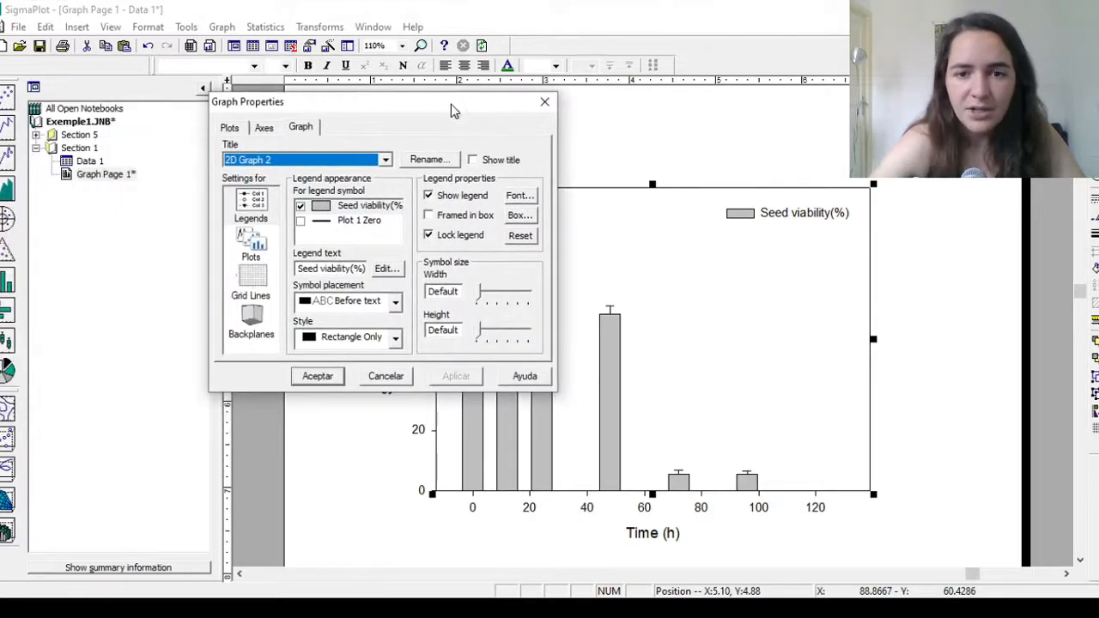
{"action": "left_click", "coordinate": [469, 200]}
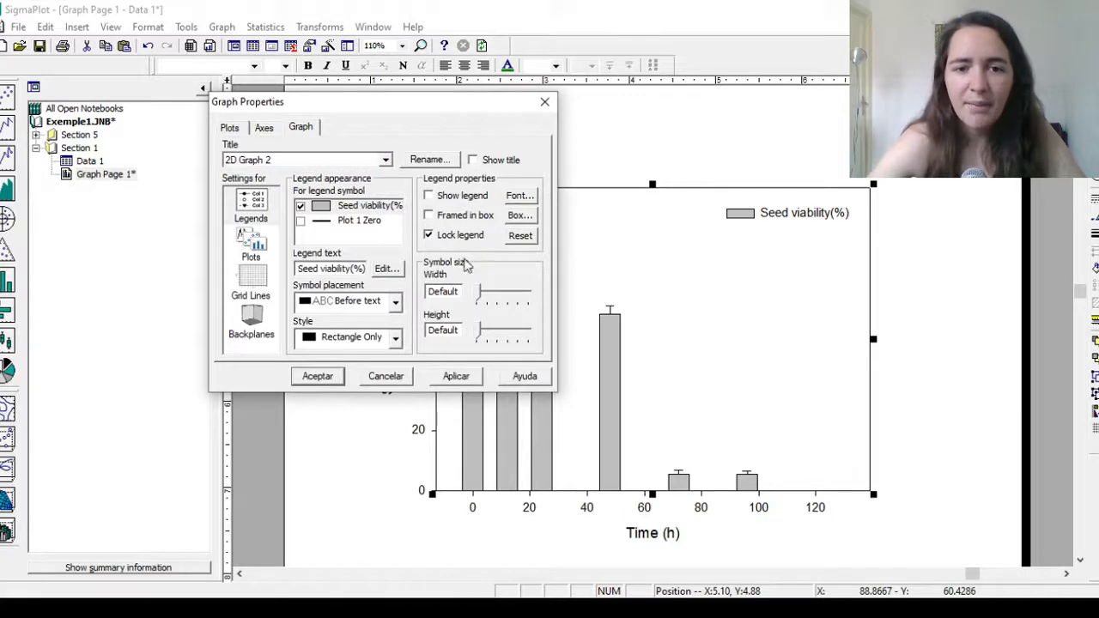
{"action": "left_click", "coordinate": [460, 378]}
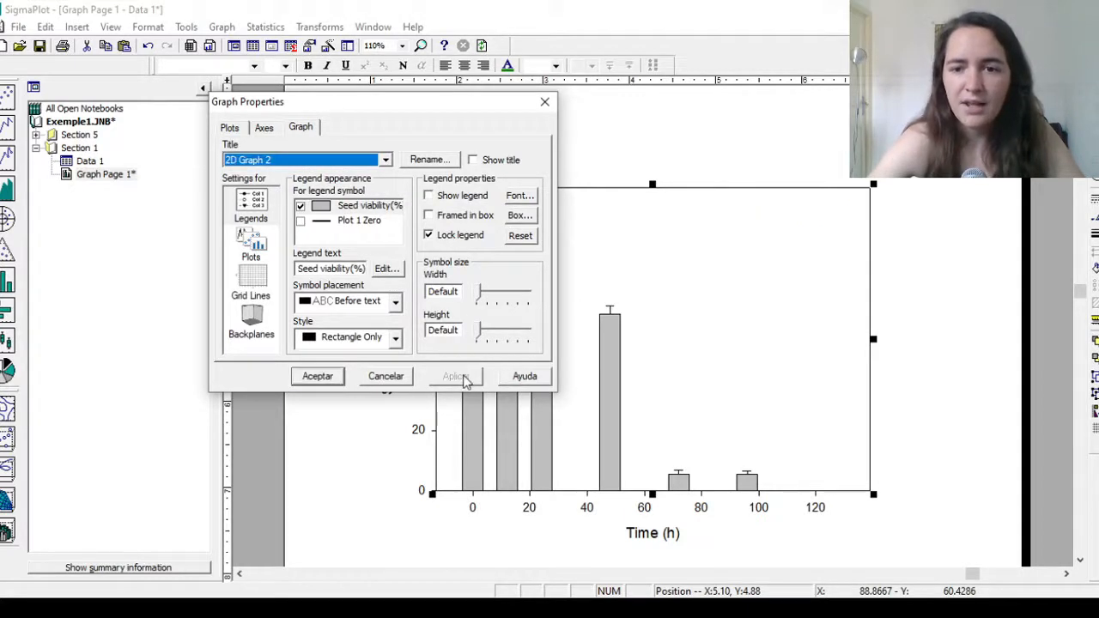
{"action": "left_click", "coordinate": [326, 379]}
{"action": "left_click", "coordinate": [949, 333]}
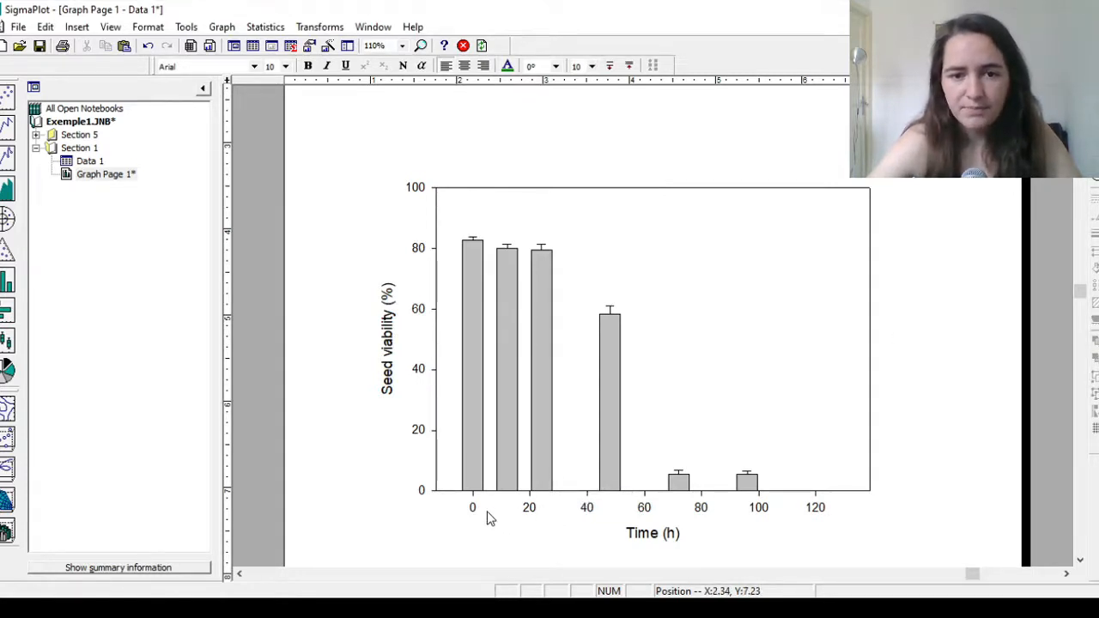
Set the end of the Seed viability (%) axis range to 90 in the scaling settings and apply it
{"action": "double_click", "coordinate": [416, 196]}
{"action": "left_click_drag", "start_coordinate": [321, 107], "coordinate": [572, 131]}
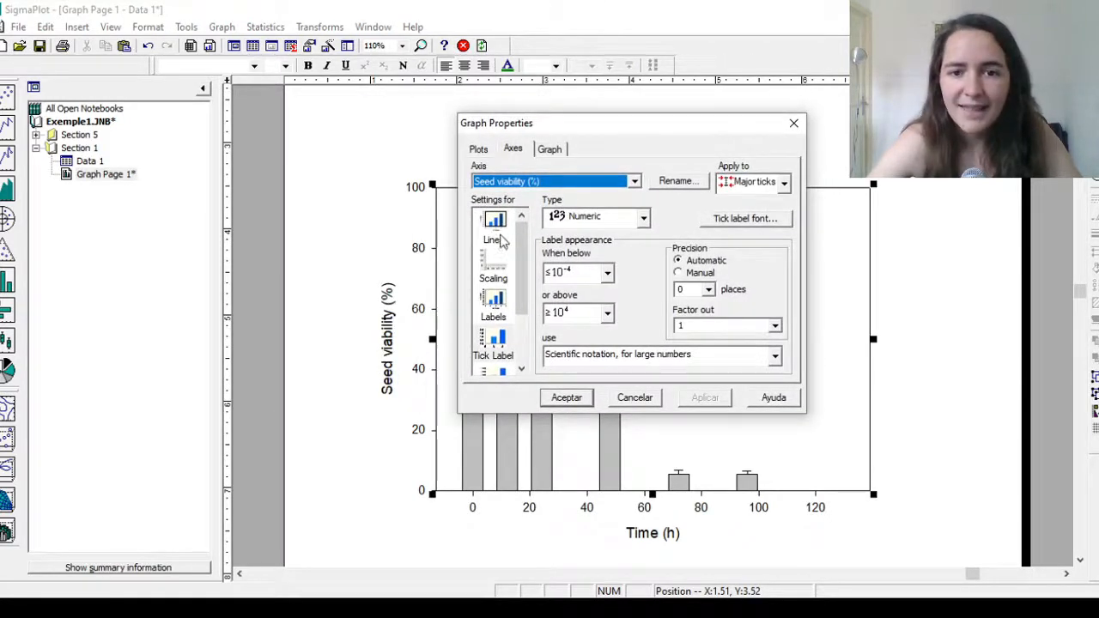
{"action": "left_click", "coordinate": [491, 151]}
{"action": "left_click", "coordinate": [513, 150]}
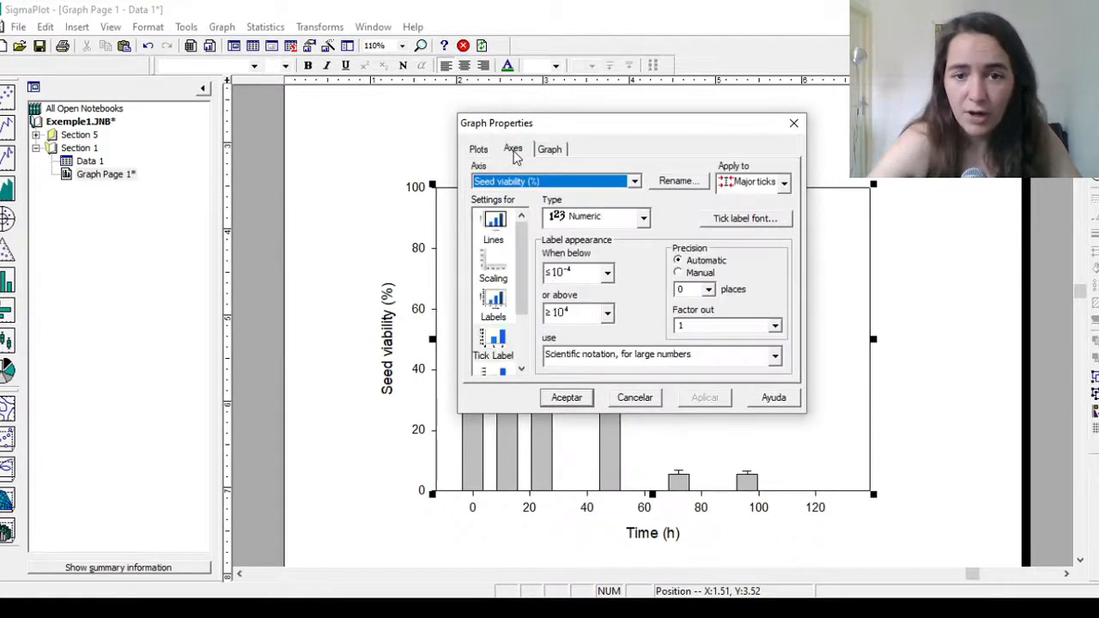
{"action": "left_click", "coordinate": [507, 265]}
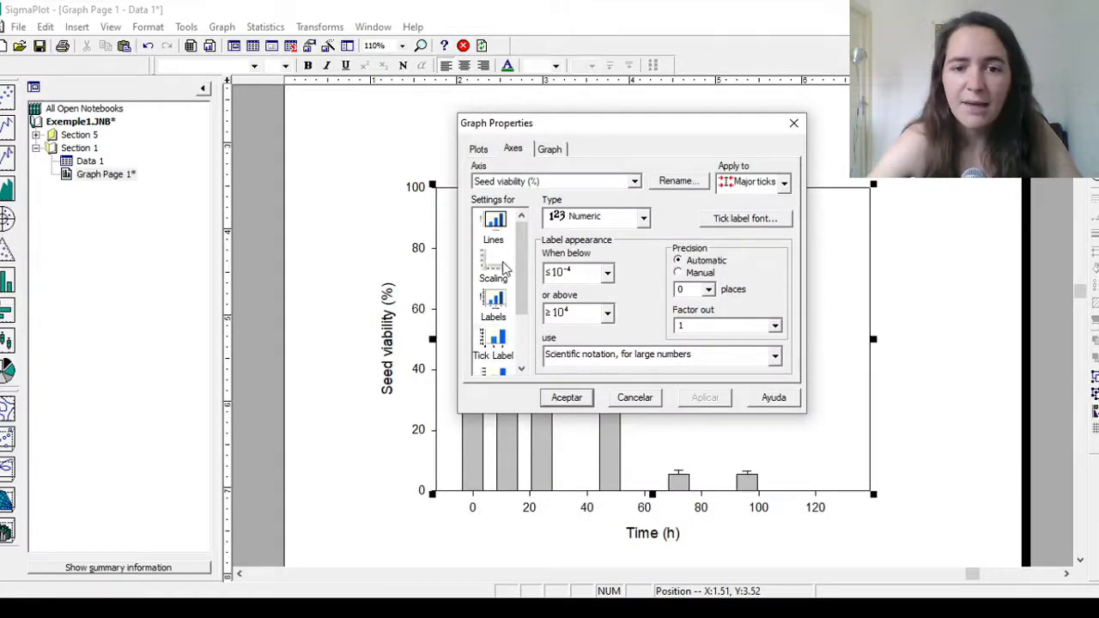
{"action": "left_click_drag", "start_coordinate": [606, 124], "coordinate": [150, 157]}
{"action": "left_click_drag", "start_coordinate": [187, 155], "coordinate": [189, 151]}
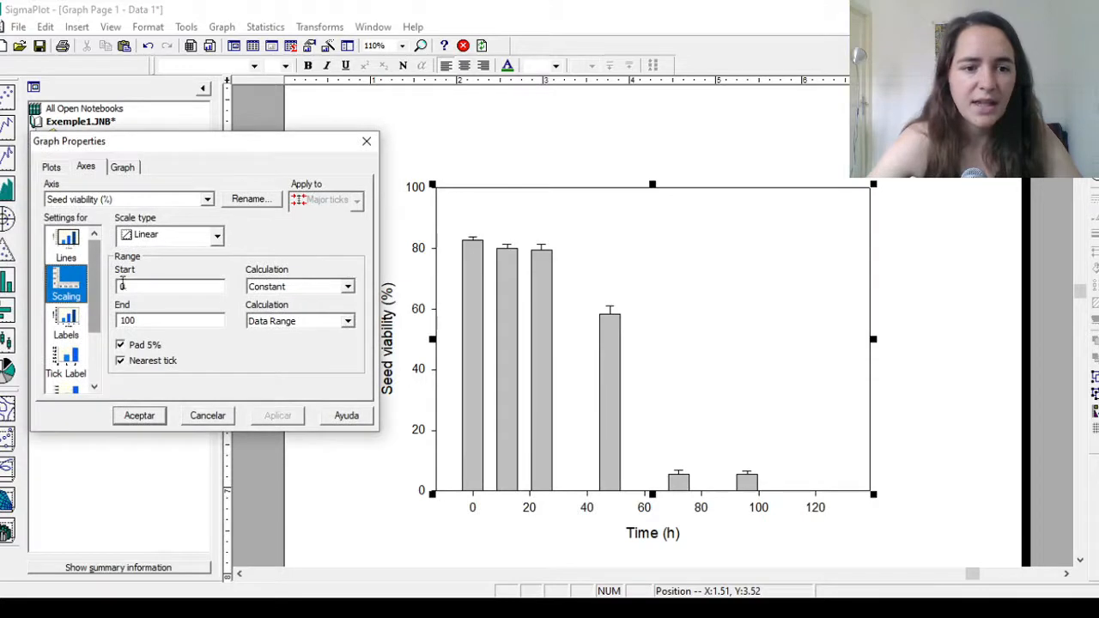
{"action": "double_click", "coordinate": [148, 322]}
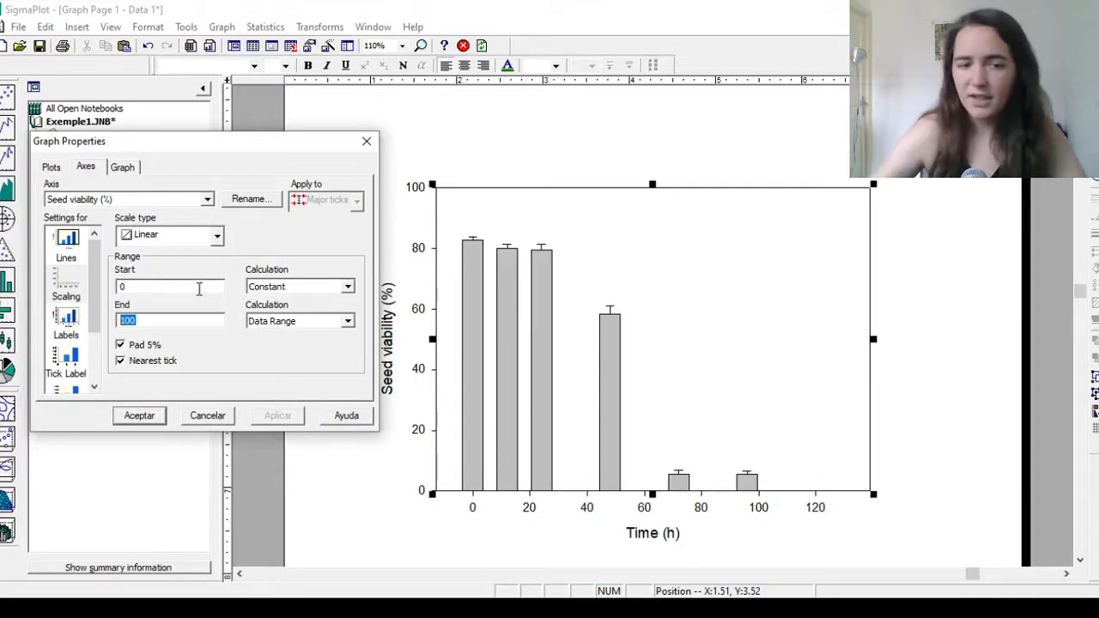
{"action": "type", "text": "90"}
{"action": "left_click", "coordinate": [280, 417]}
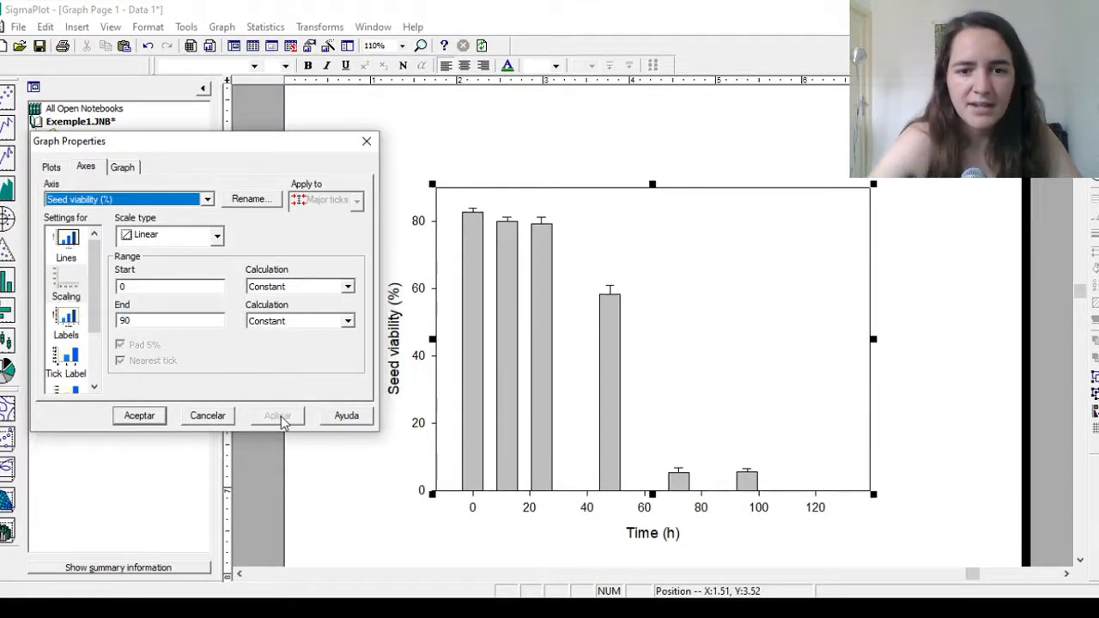
Set the end of the Seed viability (%) axis range to 100, apply it and accept the graph properties
{"action": "left_click_drag", "start_coordinate": [309, 144], "coordinate": [309, 117]}
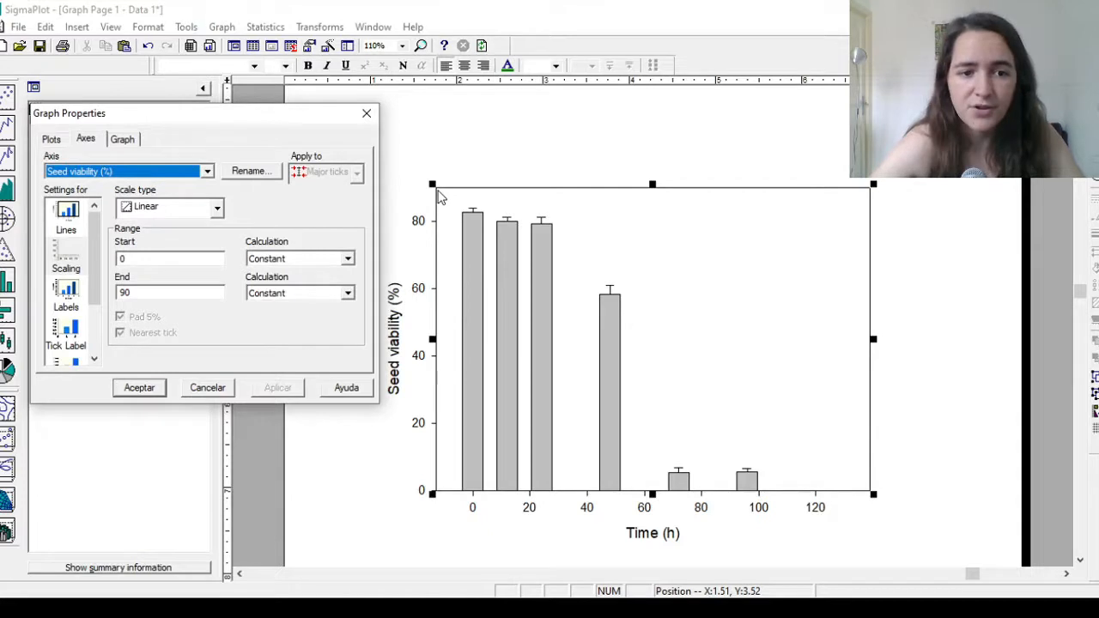
{"action": "left_click_drag", "start_coordinate": [196, 291], "coordinate": [97, 292]}
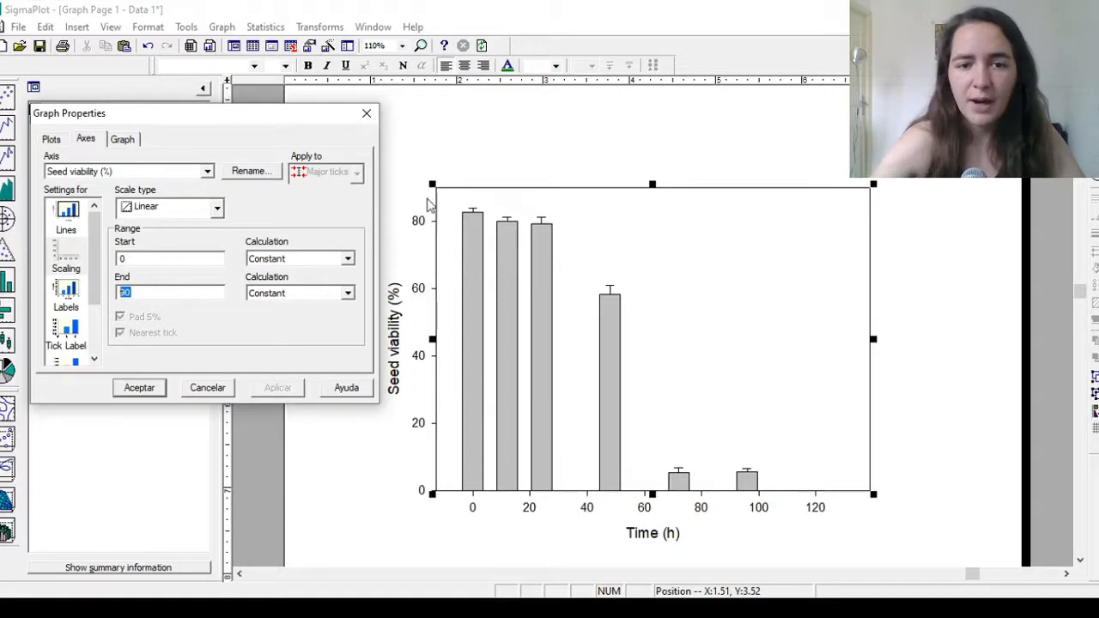
{"action": "type", "text": "1"}
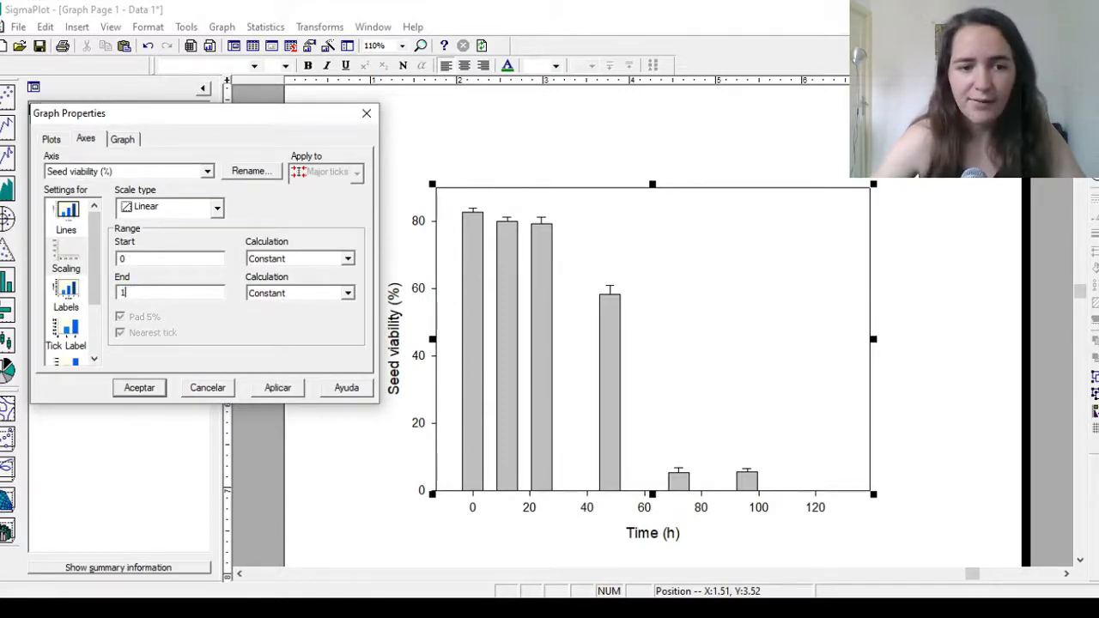
{"action": "type", "text": "00"}
{"action": "left_click", "coordinate": [292, 391]}
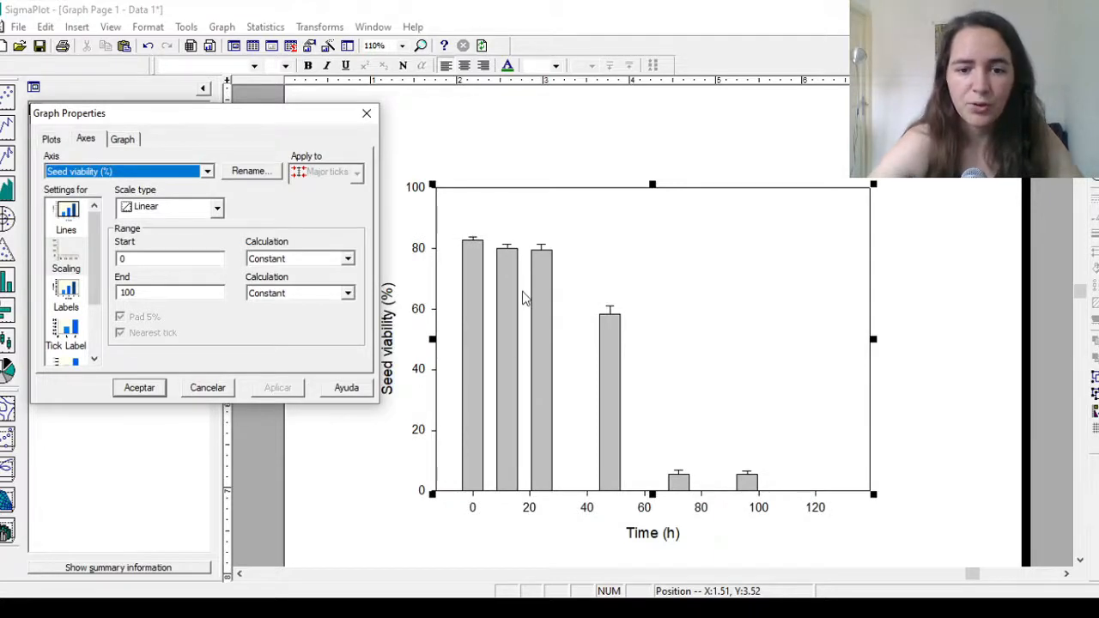
{"action": "left_click", "coordinate": [156, 384]}
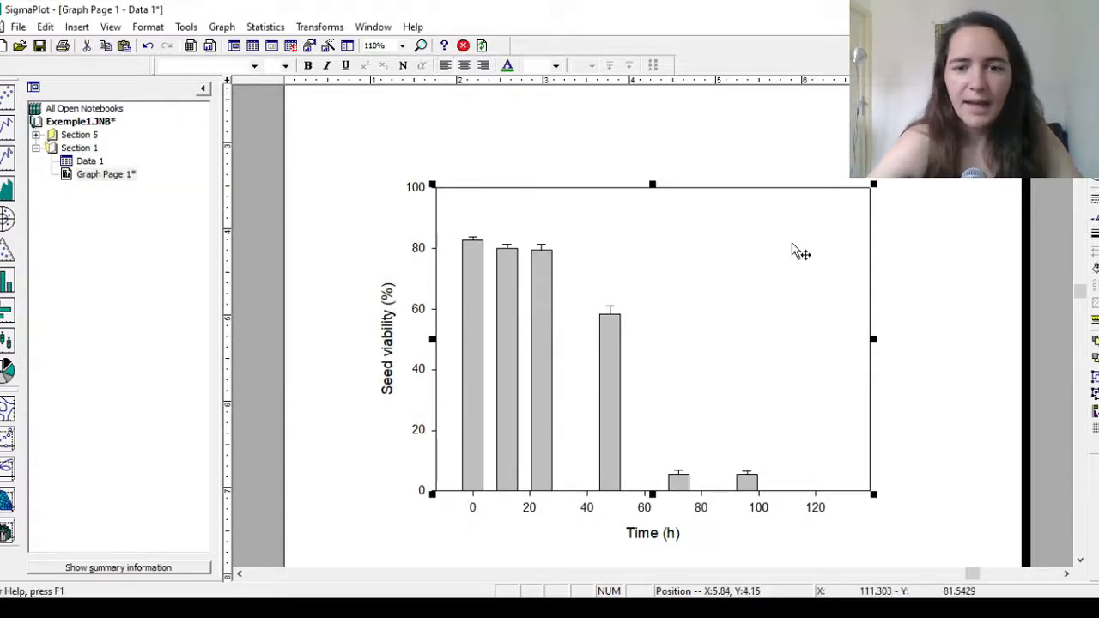
Change the fill colour of the Plot 1 bars to Dk. Green and apply it
{"action": "double_click", "coordinate": [720, 308]}
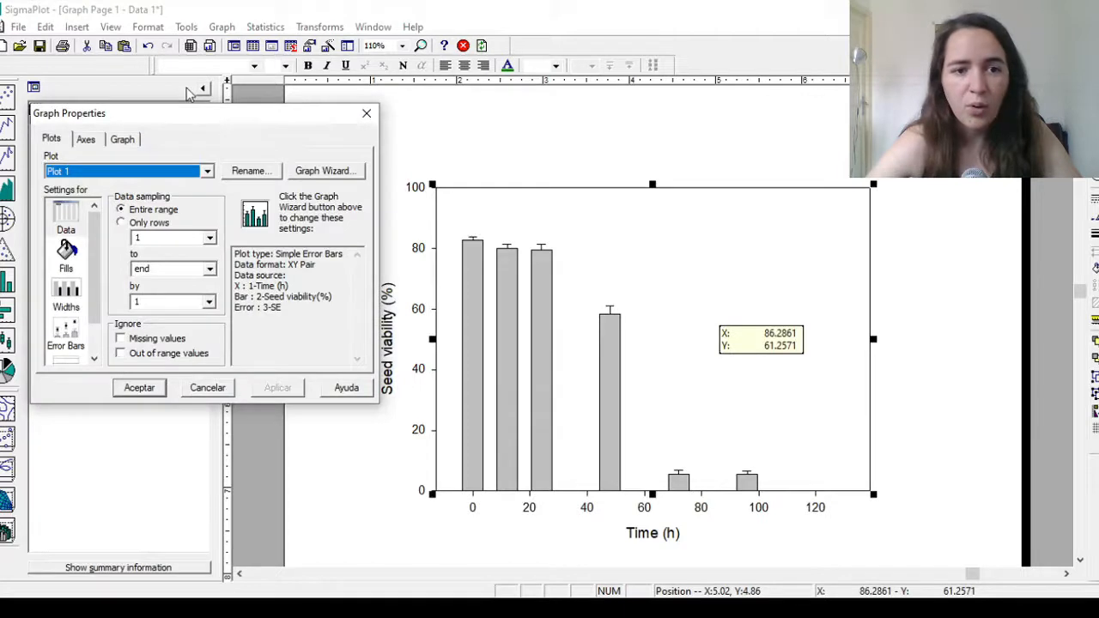
{"action": "left_click_drag", "start_coordinate": [184, 109], "coordinate": [322, 103]}
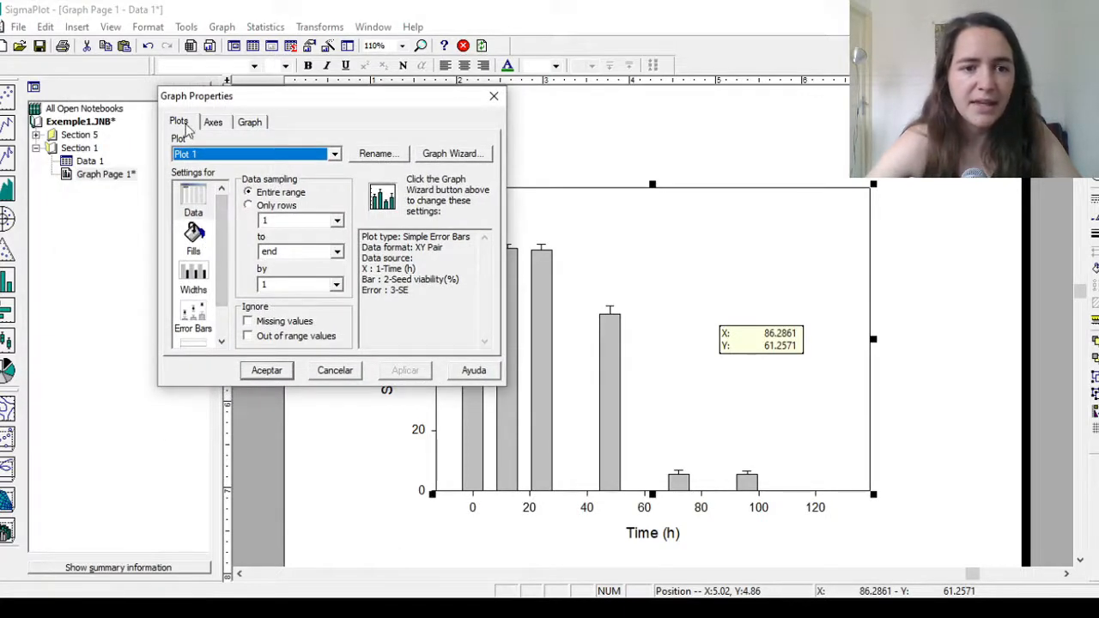
{"action": "left_click", "coordinate": [194, 231]}
{"action": "left_click", "coordinate": [344, 207]}
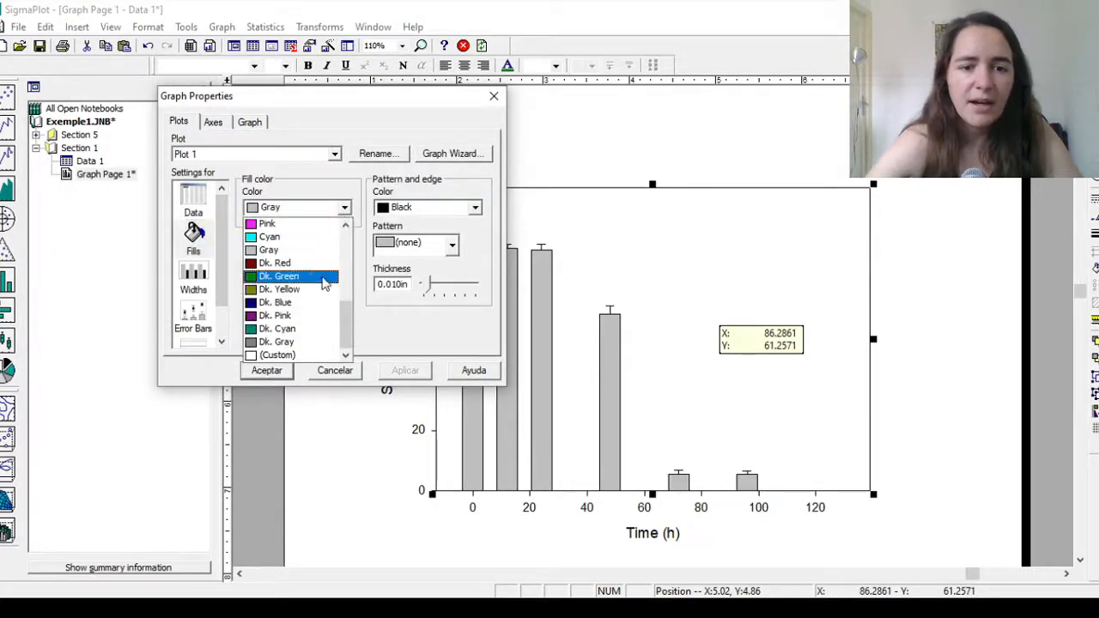
{"action": "left_click", "coordinate": [310, 276]}
{"action": "left_click", "coordinate": [405, 372]}
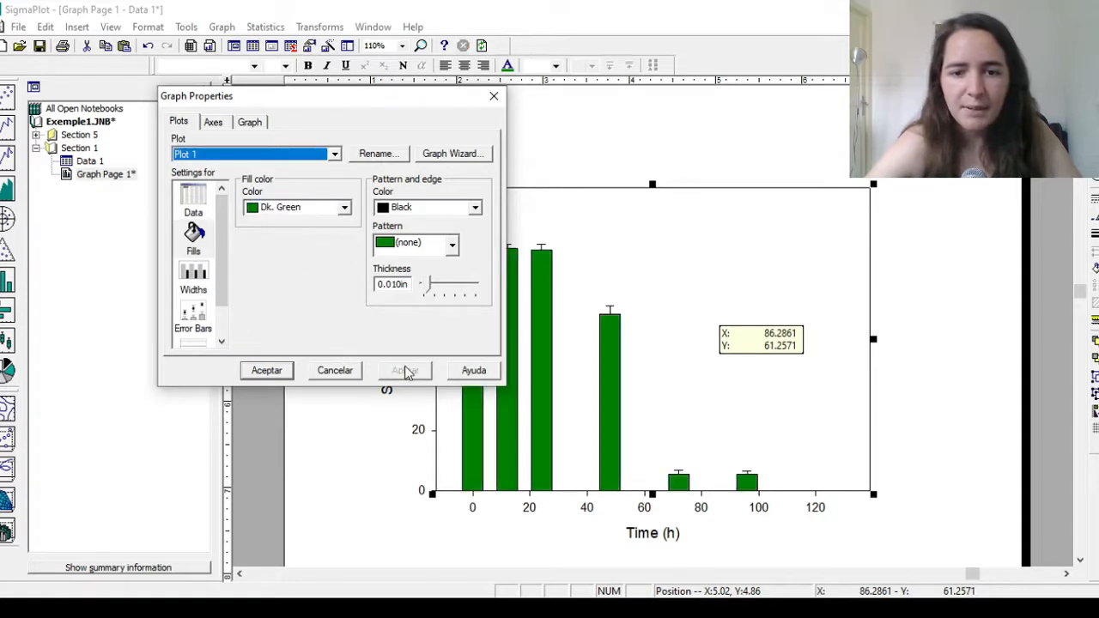
Change the fill colour of the Plot 1 bars to the Earthtones scheme and apply it
{"action": "left_click", "coordinate": [344, 207]}
{"action": "scroll", "coordinate": [344, 249], "scroll_direction": "up", "scroll_amount": 6}
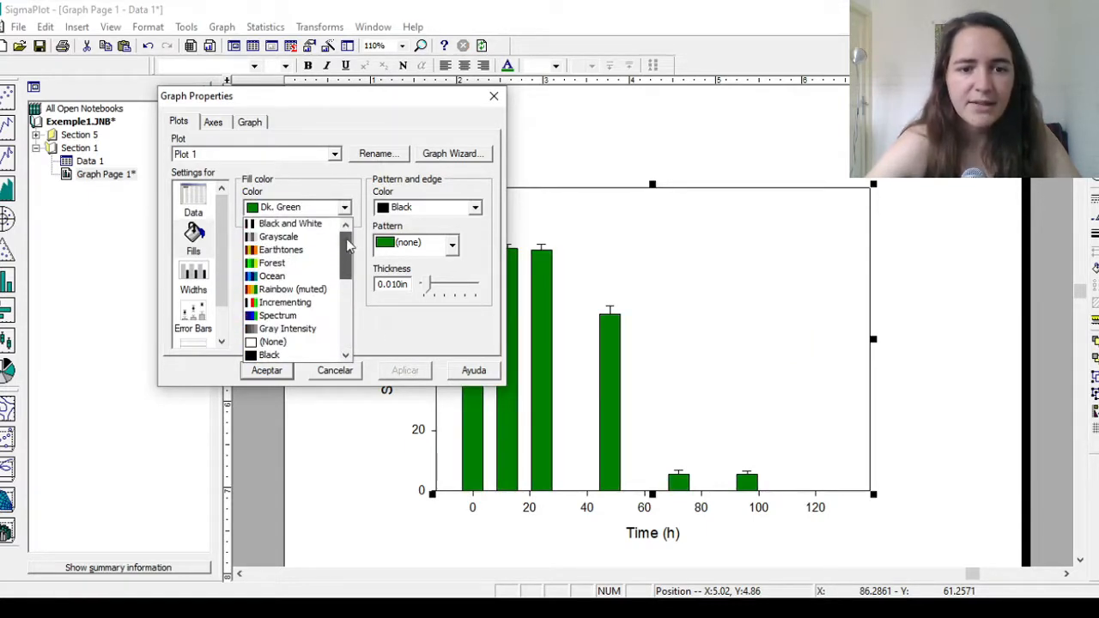
{"action": "left_click", "coordinate": [281, 250]}
{"action": "left_click", "coordinate": [413, 371]}
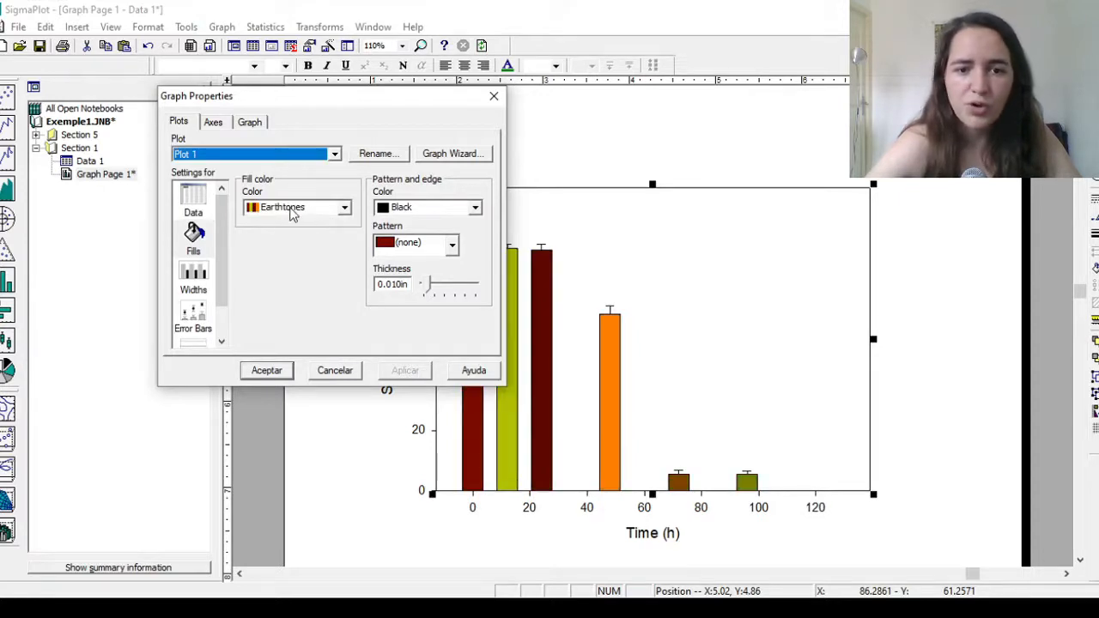
Change the fill colour of the Plot 1 bars to Dk. Red and apply it
{"action": "left_click", "coordinate": [345, 213]}
{"action": "scroll", "coordinate": [300, 286], "scroll_direction": "down", "scroll_amount": 2}
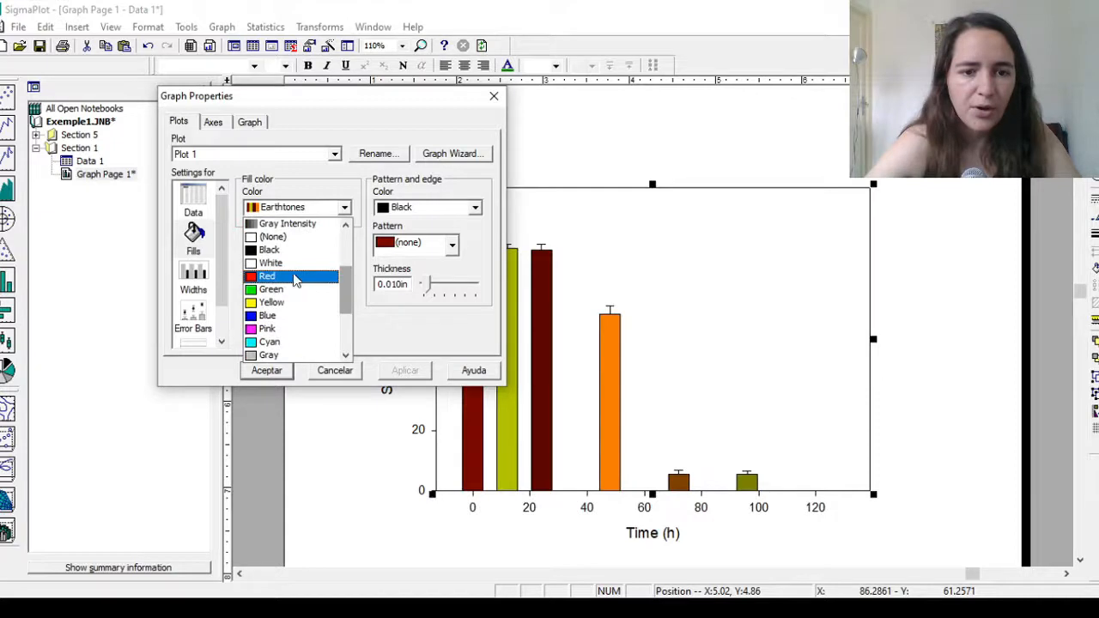
{"action": "scroll", "coordinate": [348, 292], "scroll_direction": "down", "scroll_amount": 2}
{"action": "left_click", "coordinate": [296, 316]}
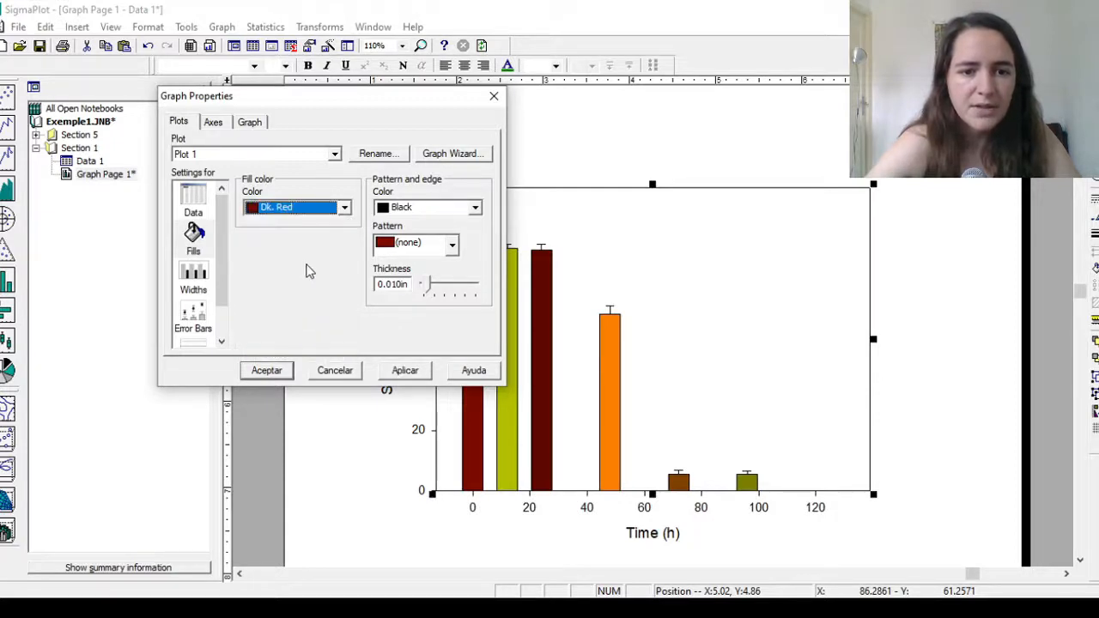
{"action": "left_click", "coordinate": [405, 370]}
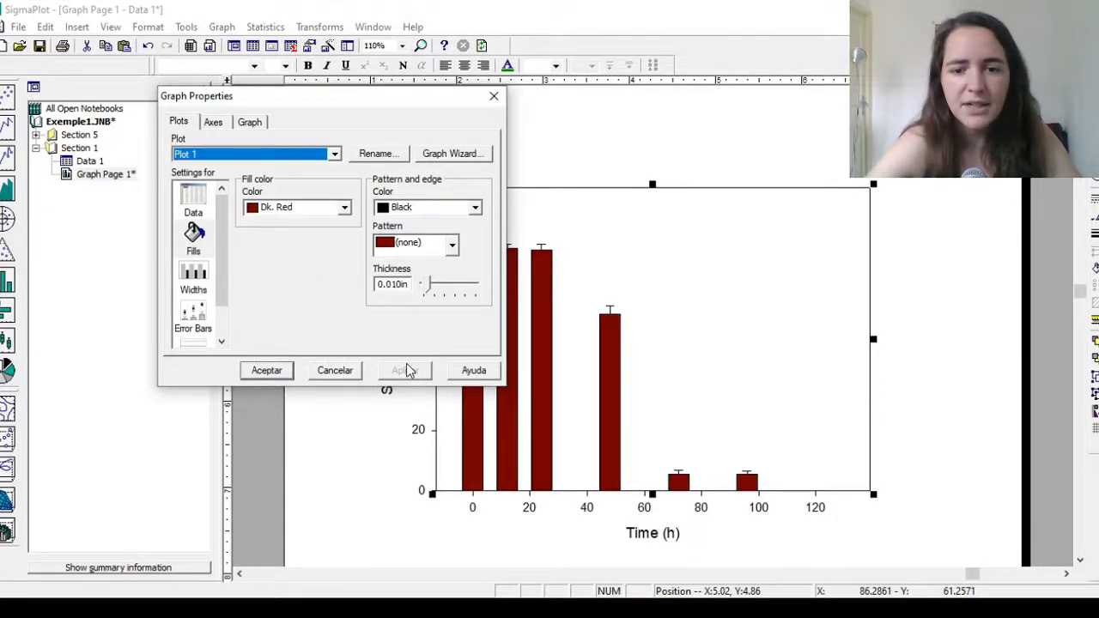
Give the Plot 1 bars a custom fill using the saved red from the custom colours and apply it
{"action": "left_click_drag", "start_coordinate": [312, 93], "coordinate": [293, 72]}
{"action": "left_click", "coordinate": [328, 189]}
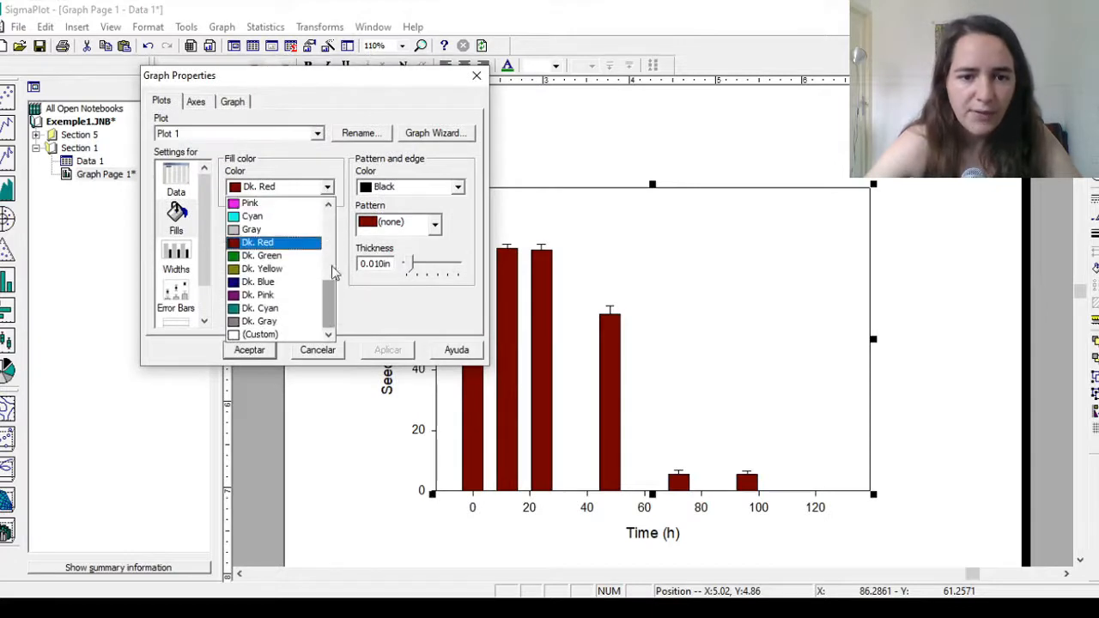
{"action": "left_click", "coordinate": [260, 334]}
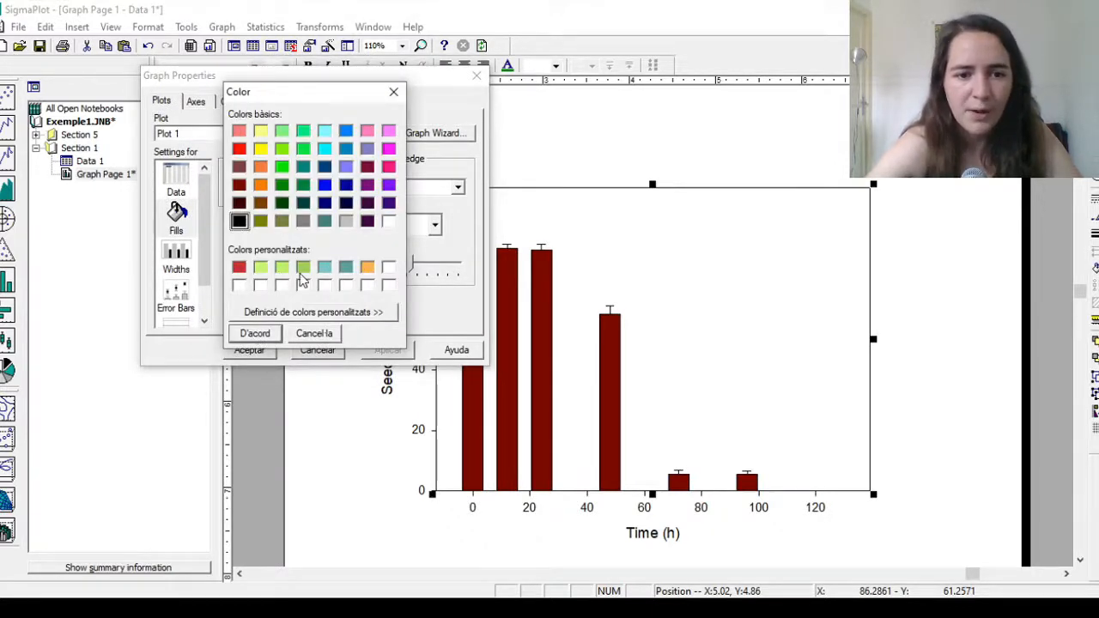
{"action": "left_click", "coordinate": [242, 269]}
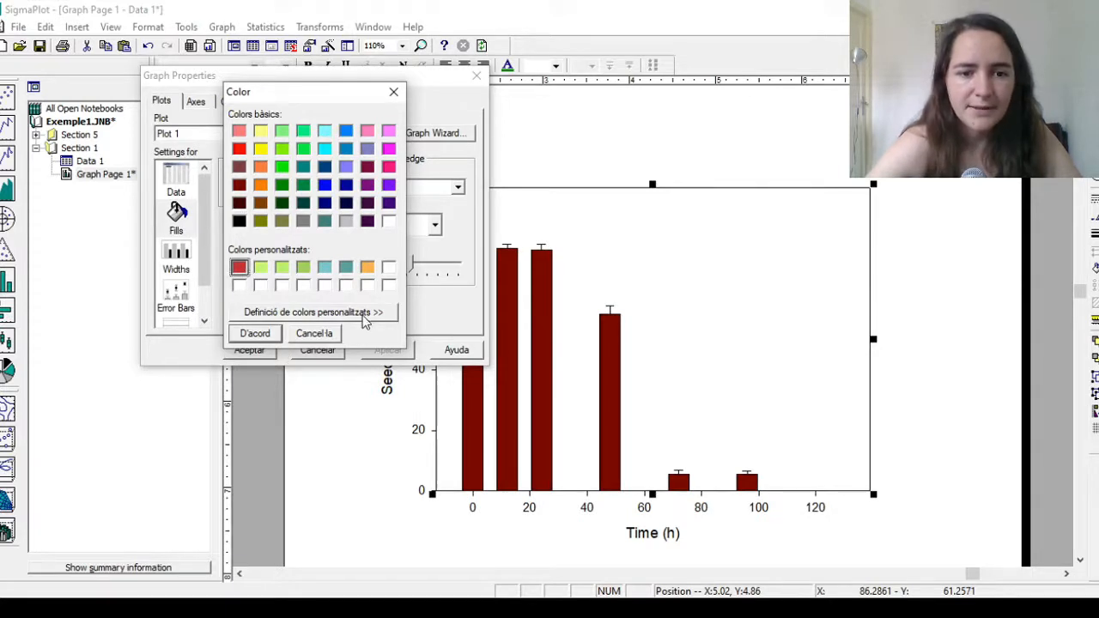
{"action": "left_click", "coordinate": [268, 338]}
{"action": "left_click", "coordinate": [363, 352]}
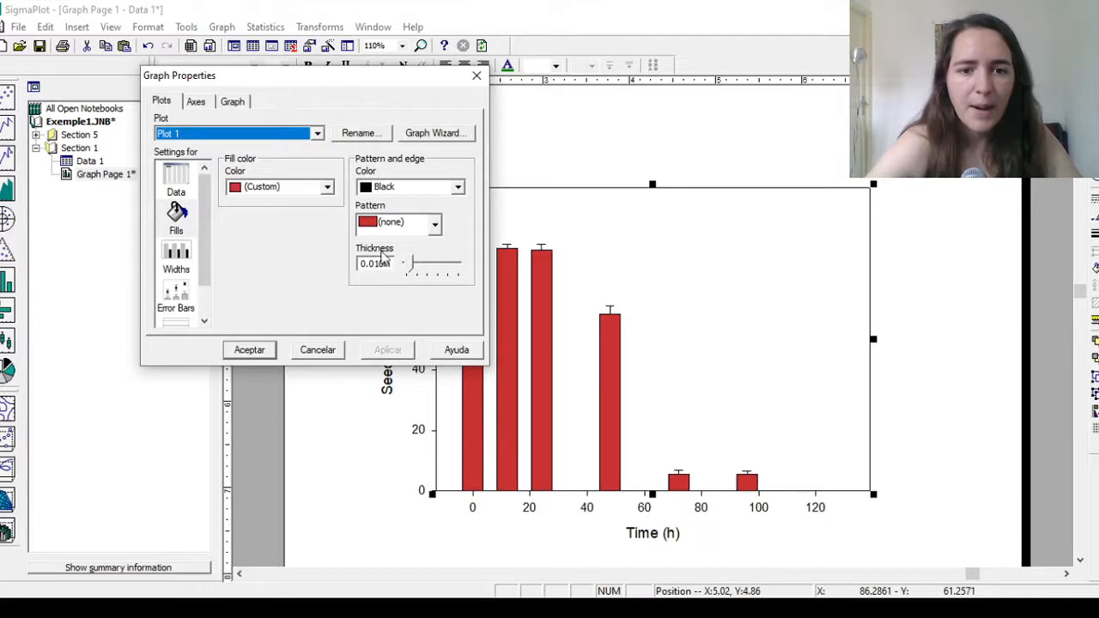
Set the bar edge thickness to 0.020in and the edge colour to Gray, applying each change
{"action": "left_click", "coordinate": [378, 263]}
{"action": "key", "text": "BackSpace"}
{"action": "type", "text": "2"}
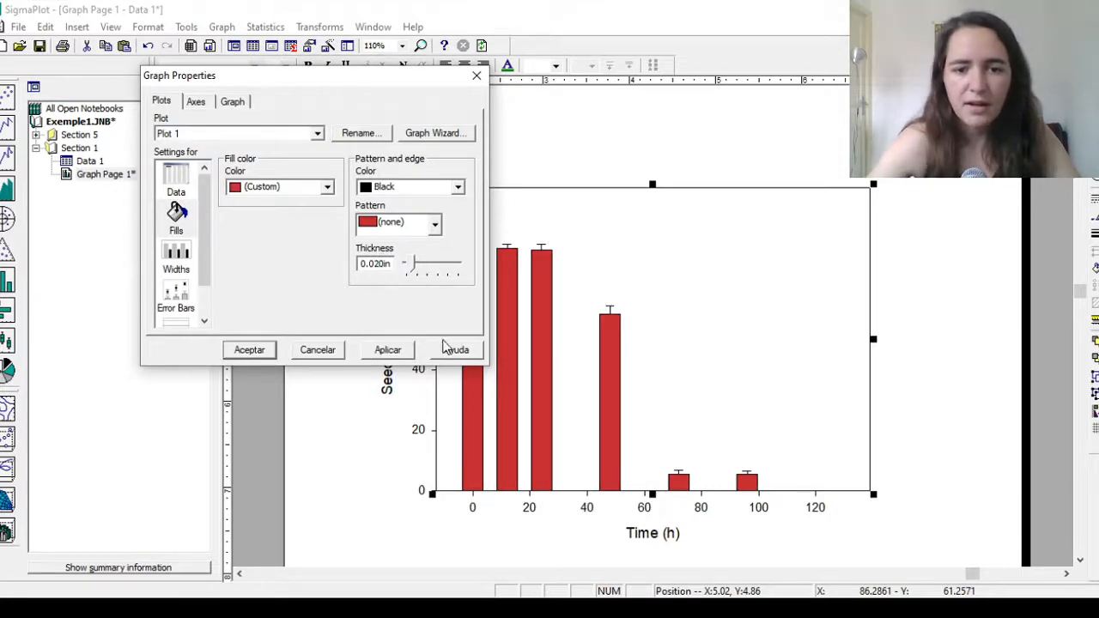
{"action": "left_click", "coordinate": [395, 351]}
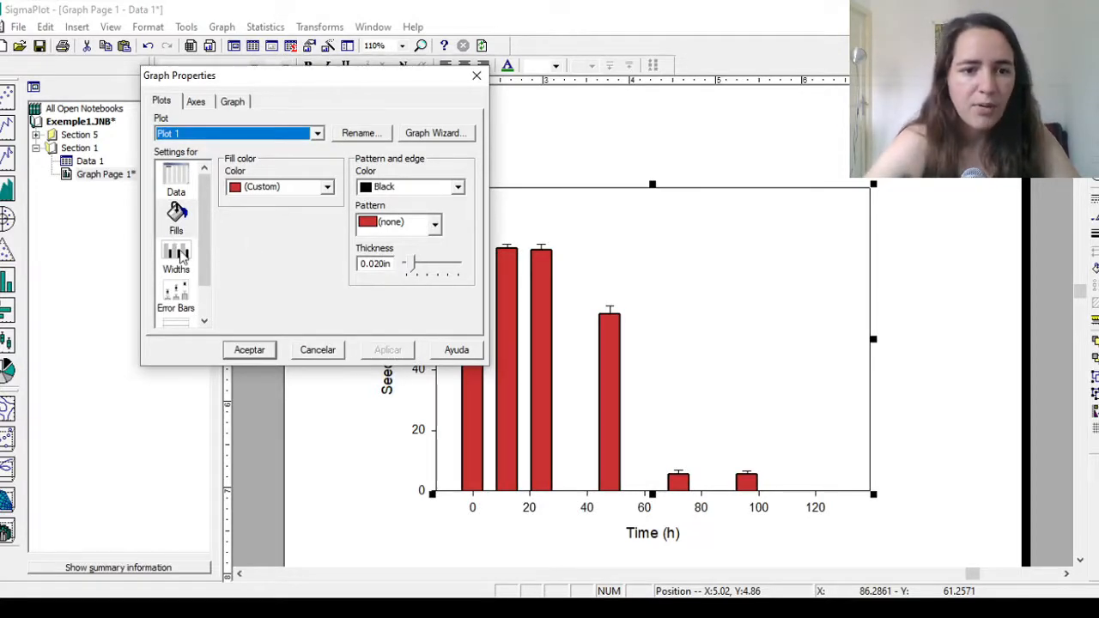
{"action": "left_click", "coordinate": [427, 189]}
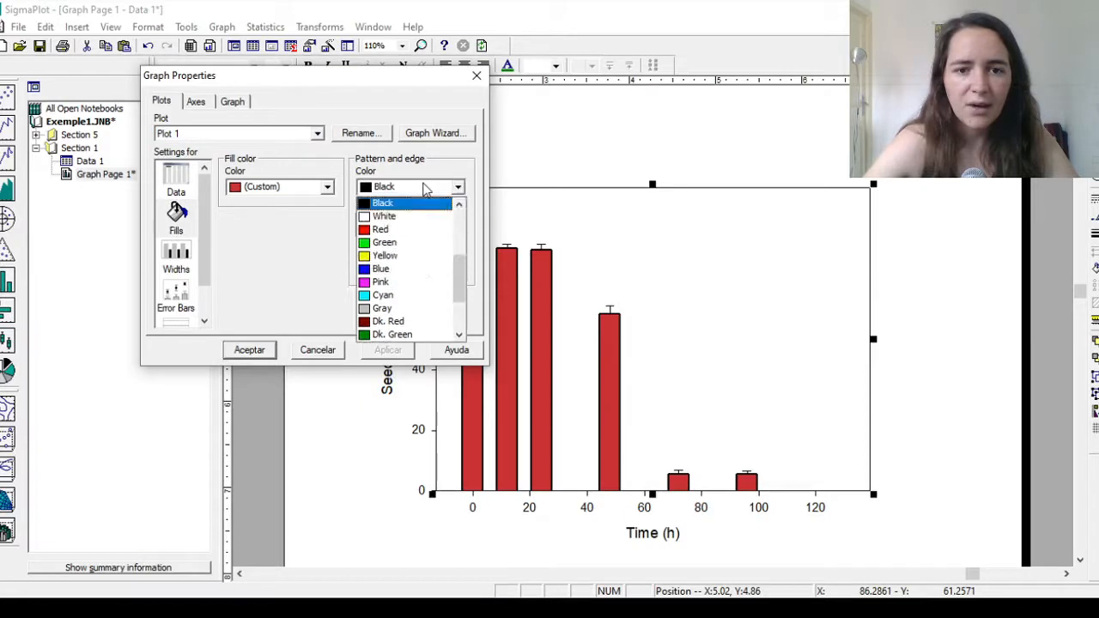
{"action": "left_click", "coordinate": [421, 315]}
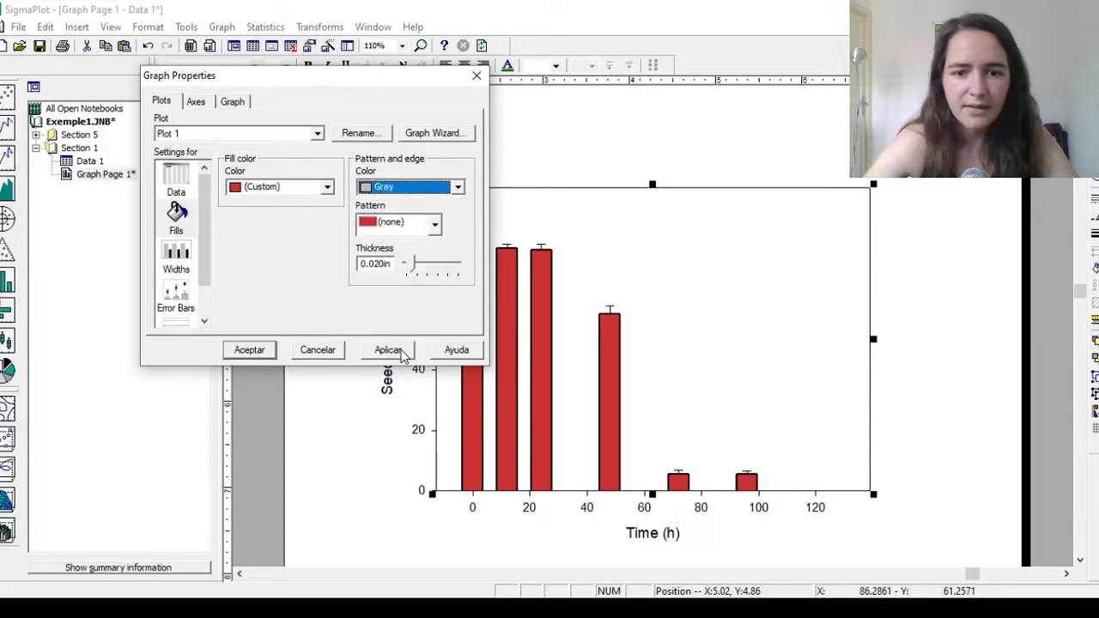
{"action": "left_click", "coordinate": [400, 349]}
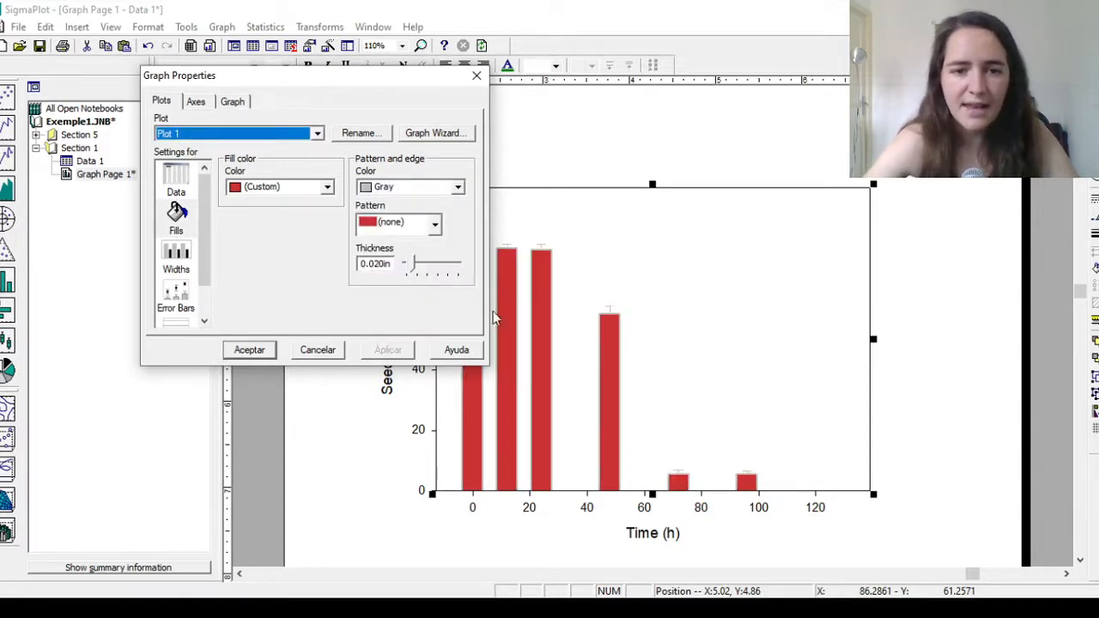
Set the bar edge colour to Black and the edge thickness to 0.010in, applying each change
{"action": "left_click", "coordinate": [409, 187]}
{"action": "scroll", "coordinate": [407, 215], "scroll_direction": "up", "scroll_amount": 8}
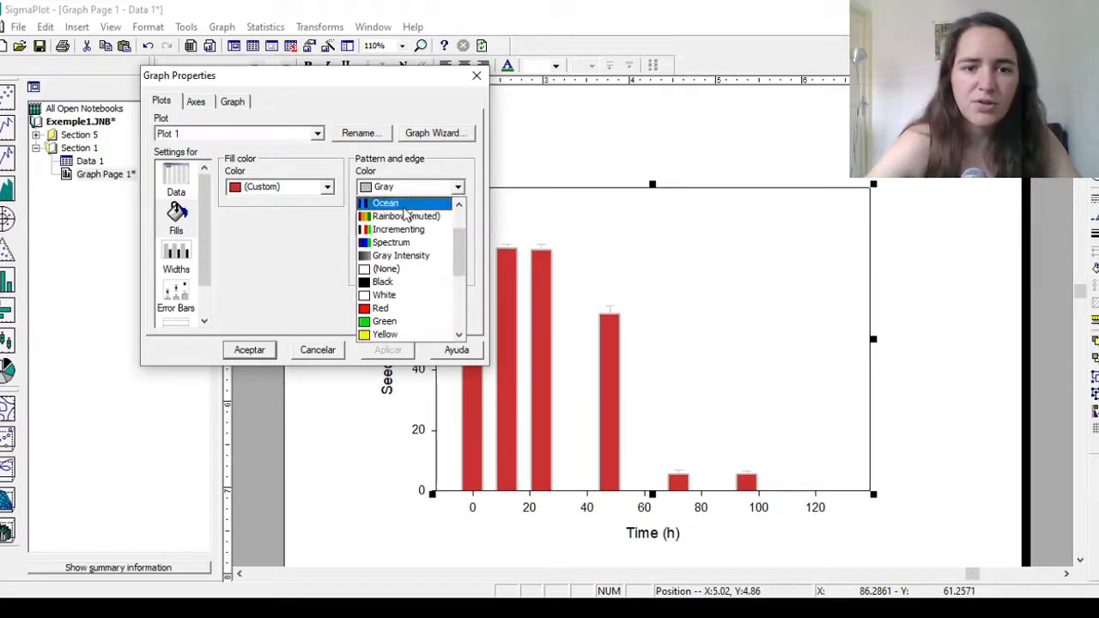
{"action": "left_click", "coordinate": [383, 281]}
{"action": "left_click", "coordinate": [386, 349]}
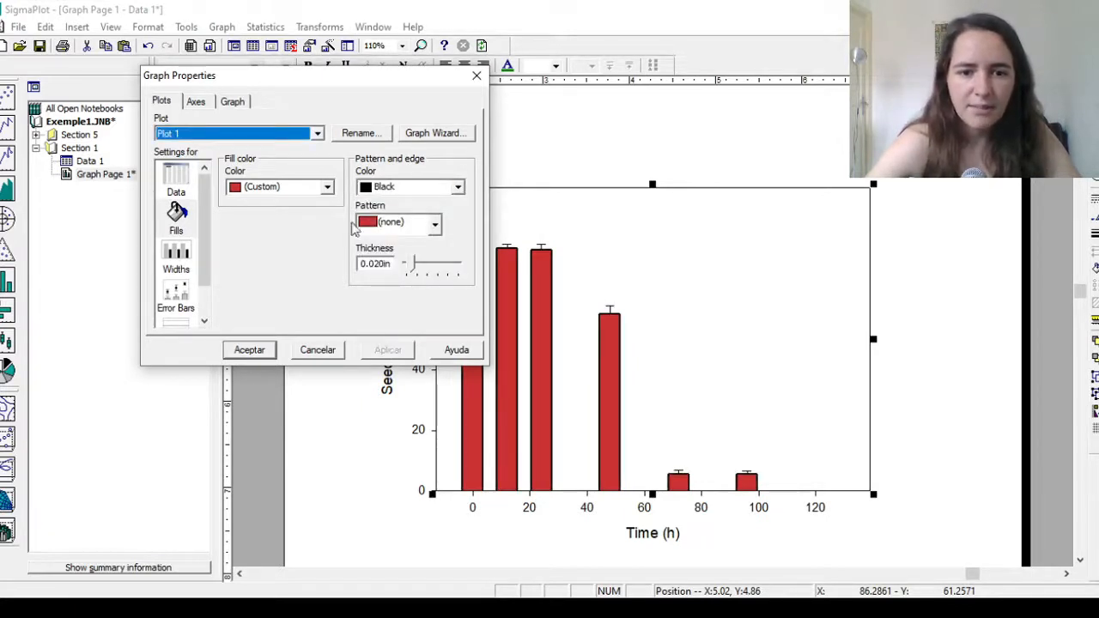
{"action": "left_click", "coordinate": [375, 264]}
{"action": "key", "text": "BackSpace"}
{"action": "type", "text": "1"}
{"action": "left_click", "coordinate": [378, 347]}
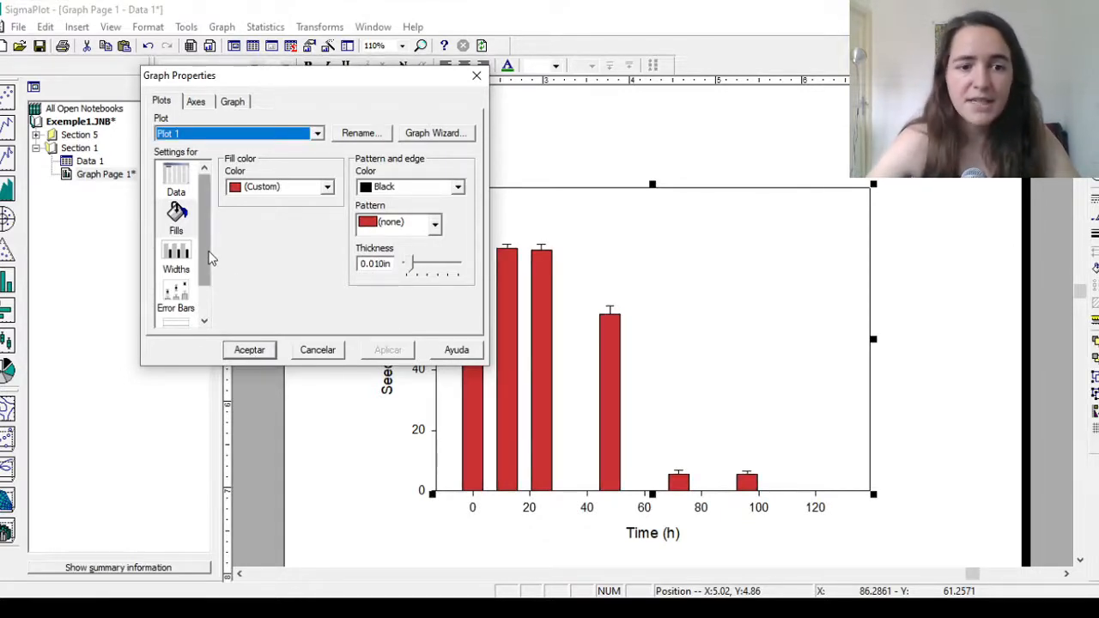
{"action": "left_click_drag", "start_coordinate": [211, 260], "coordinate": [215, 285]}
{"action": "left_click_drag", "start_coordinate": [204, 239], "coordinate": [203, 201]}
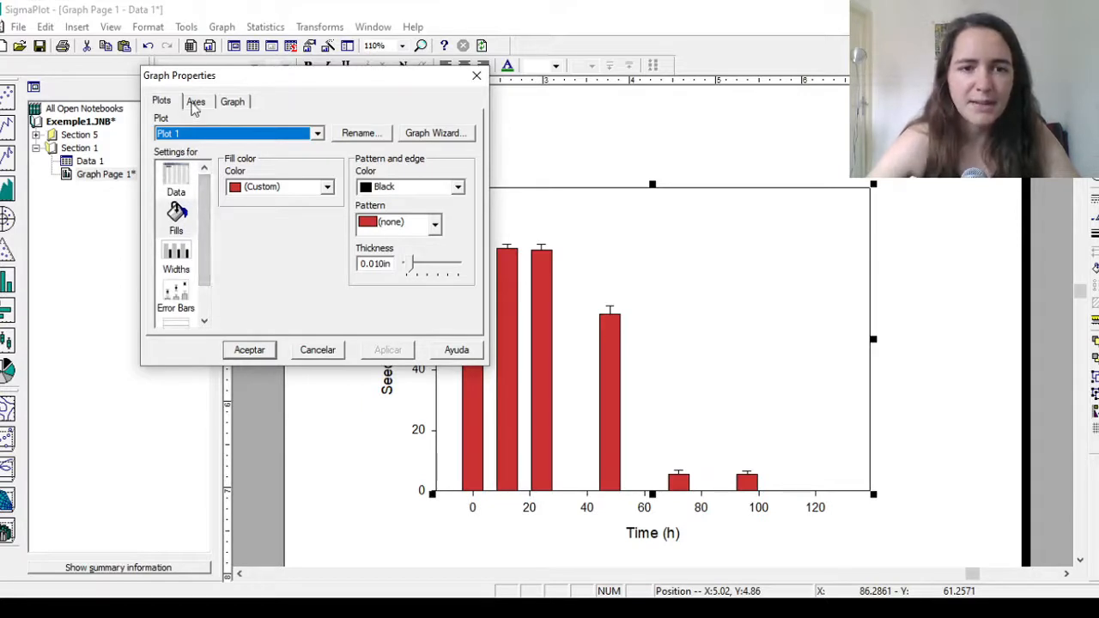
{"action": "left_click_drag", "start_coordinate": [366, 79], "coordinate": [185, 33]}
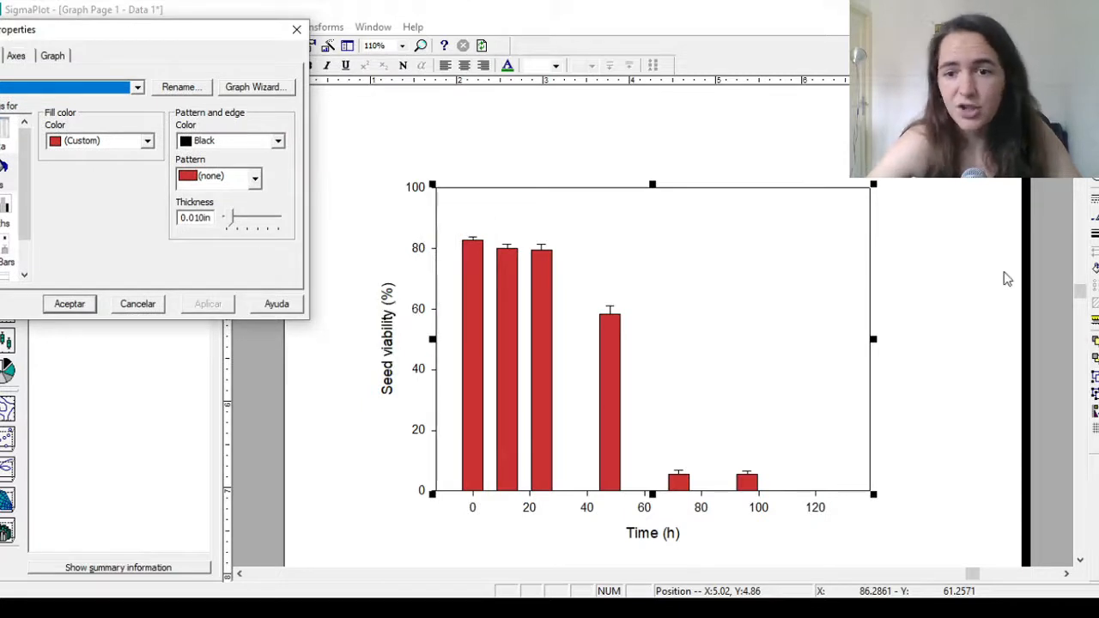
{"action": "left_click_drag", "start_coordinate": [233, 32], "coordinate": [431, 58]}
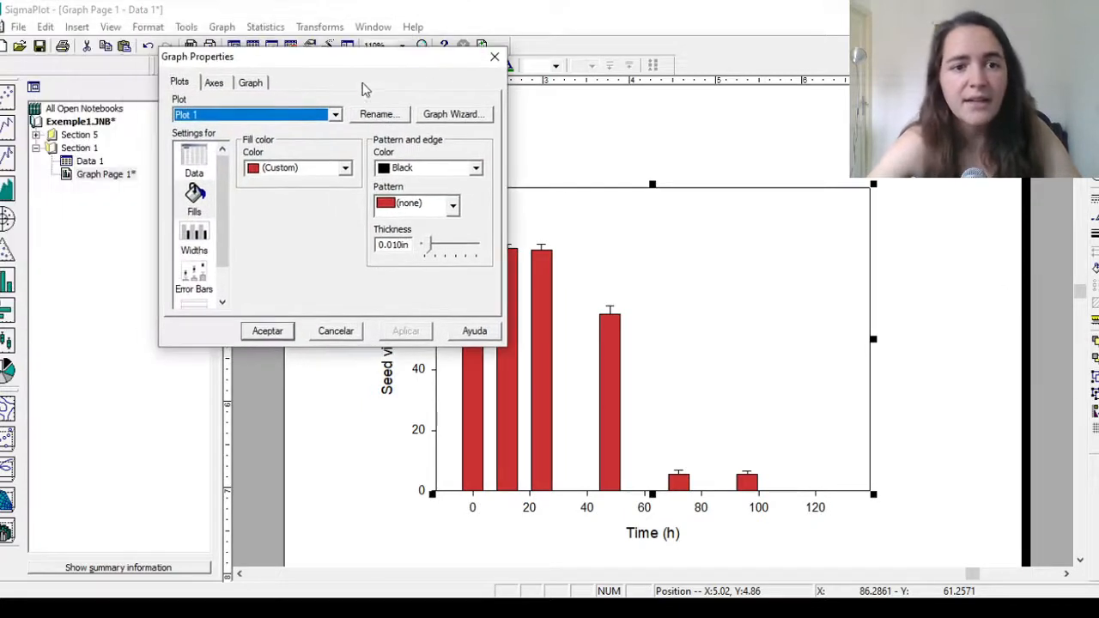
Show the axis title and major tick labels on the right side for the Seed viability (%) axis and apply it
{"action": "left_click", "coordinate": [222, 83]}
{"action": "left_click", "coordinate": [208, 240]}
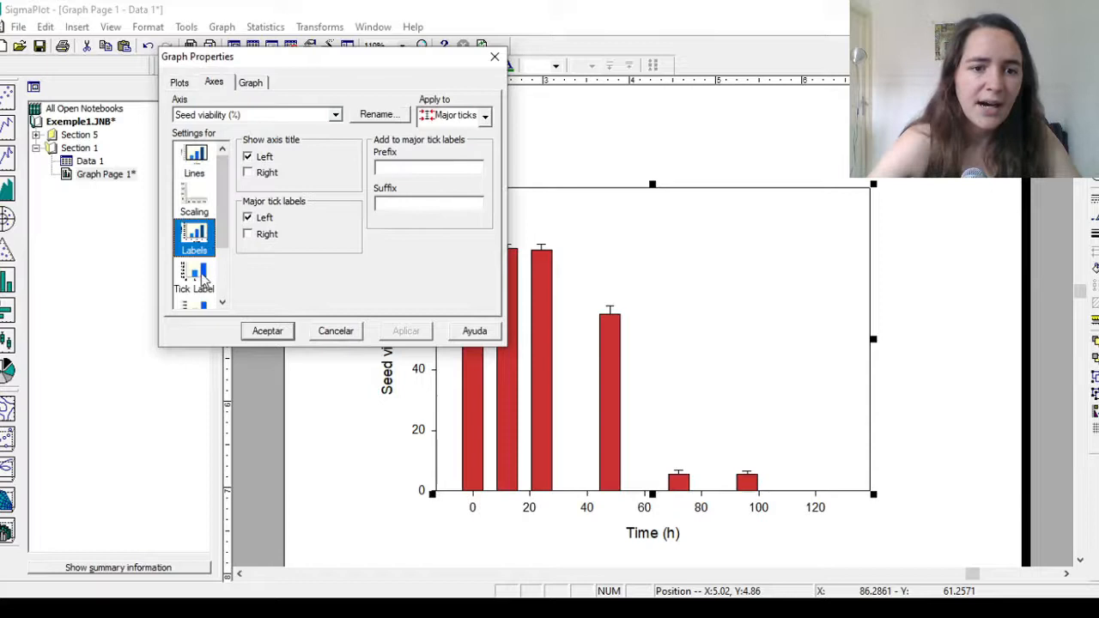
{"action": "left_click_drag", "start_coordinate": [290, 57], "coordinate": [200, 63]}
{"action": "left_click", "coordinate": [176, 180]}
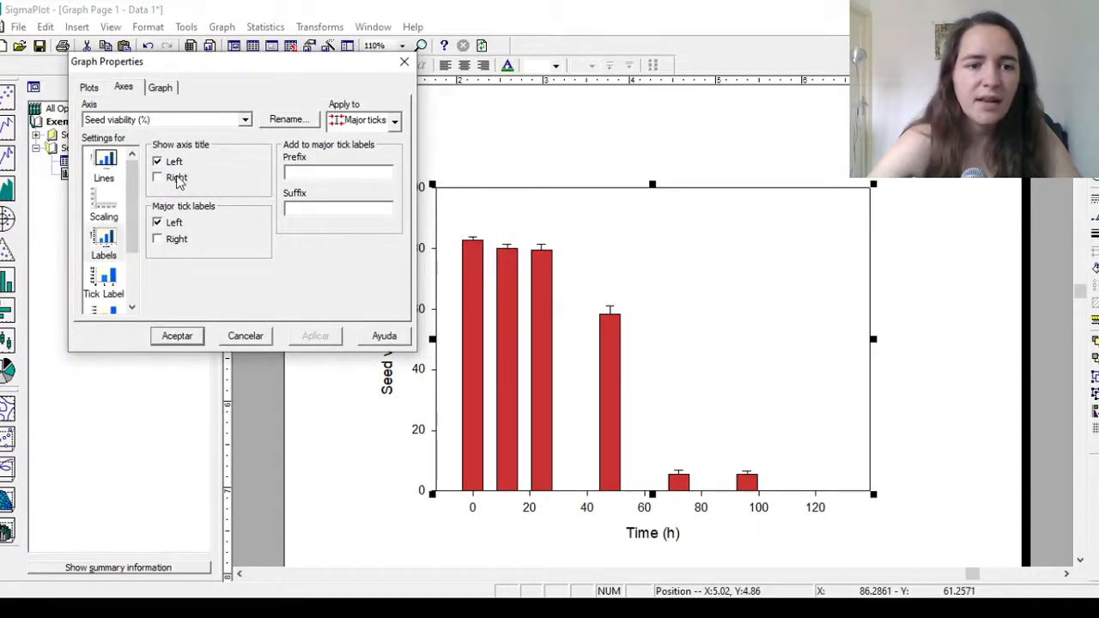
{"action": "left_click", "coordinate": [179, 243]}
{"action": "left_click", "coordinate": [316, 337]}
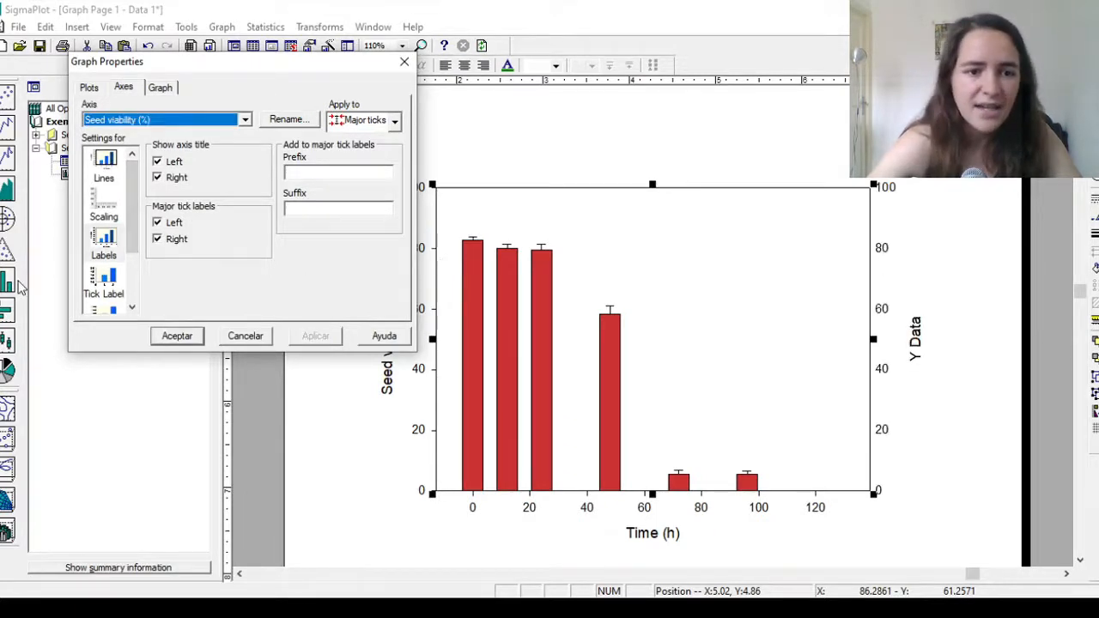
Set the direction of the right-side major ticks of the Seed viability (%) axis to Outward and apply it
{"action": "left_click", "coordinate": [108, 284]}
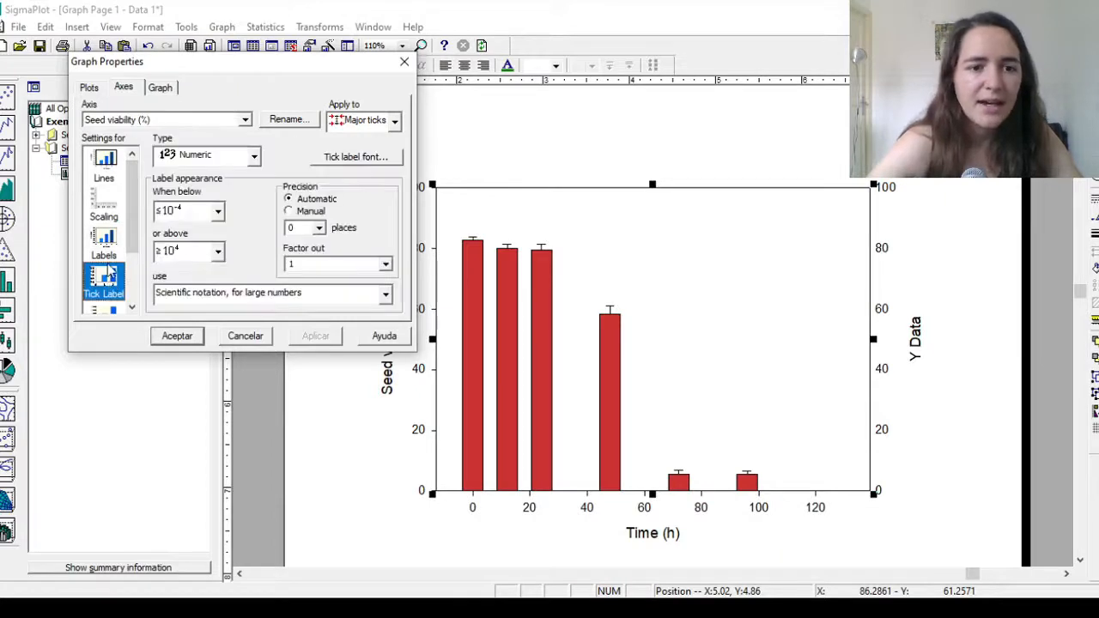
{"action": "scroll", "coordinate": [110, 275], "scroll_direction": "down", "scroll_amount": 1}
{"action": "left_click", "coordinate": [109, 251]}
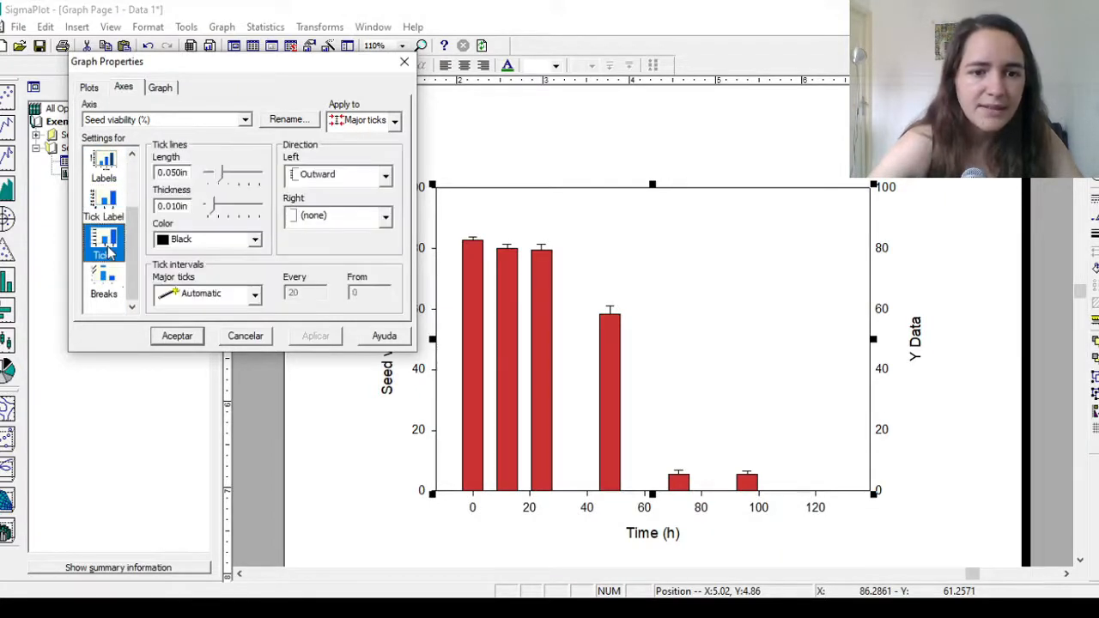
{"action": "left_click", "coordinate": [349, 222]}
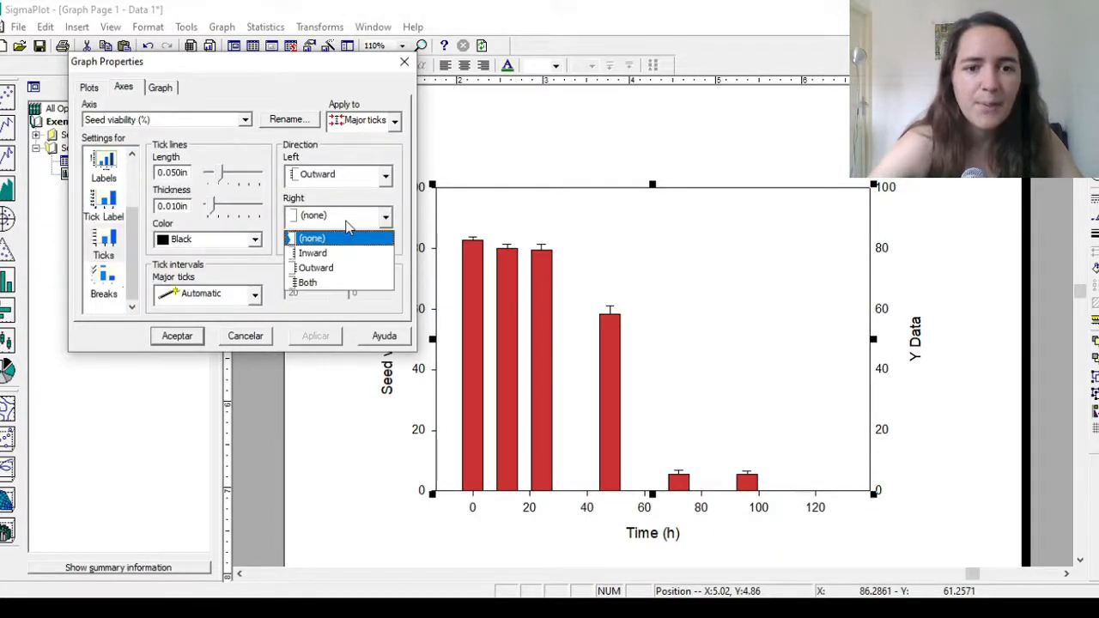
{"action": "left_click", "coordinate": [344, 271]}
{"action": "left_click", "coordinate": [327, 337]}
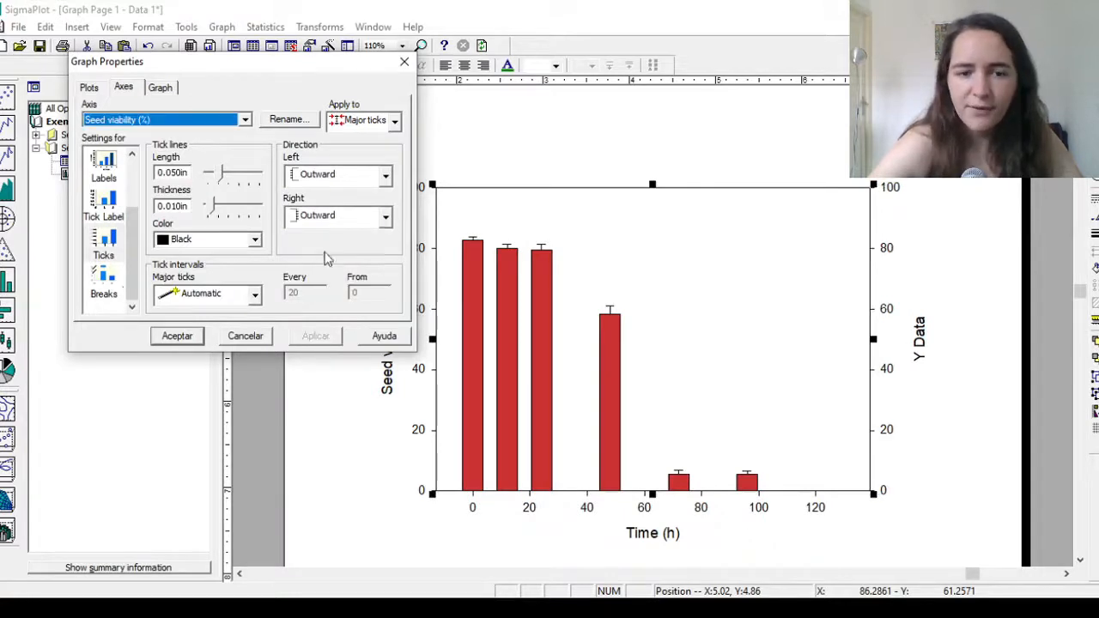
Change the direction of the right-side major ticks to Inward and apply it
{"action": "left_click", "coordinate": [337, 223]}
{"action": "left_click", "coordinate": [327, 254]}
{"action": "left_click", "coordinate": [317, 335]}
Change the direction of the right-side major ticks to Both, apply it and accept the graph properties
{"action": "left_click", "coordinate": [343, 215]}
{"action": "left_click", "coordinate": [307, 282]}
{"action": "left_click", "coordinate": [317, 337]}
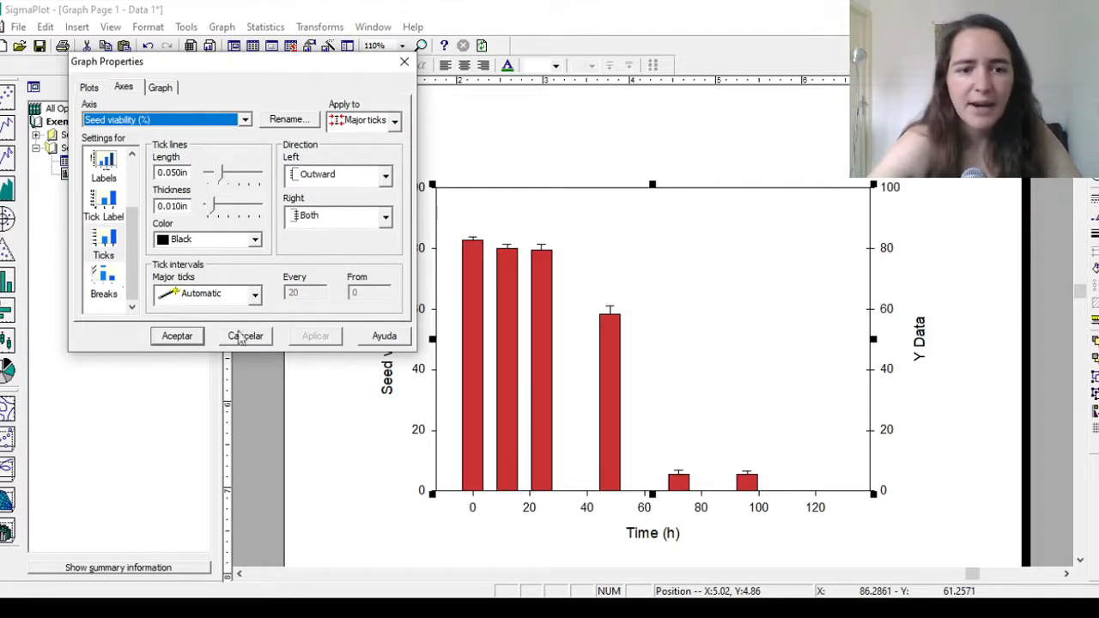
{"action": "left_click", "coordinate": [182, 337]}
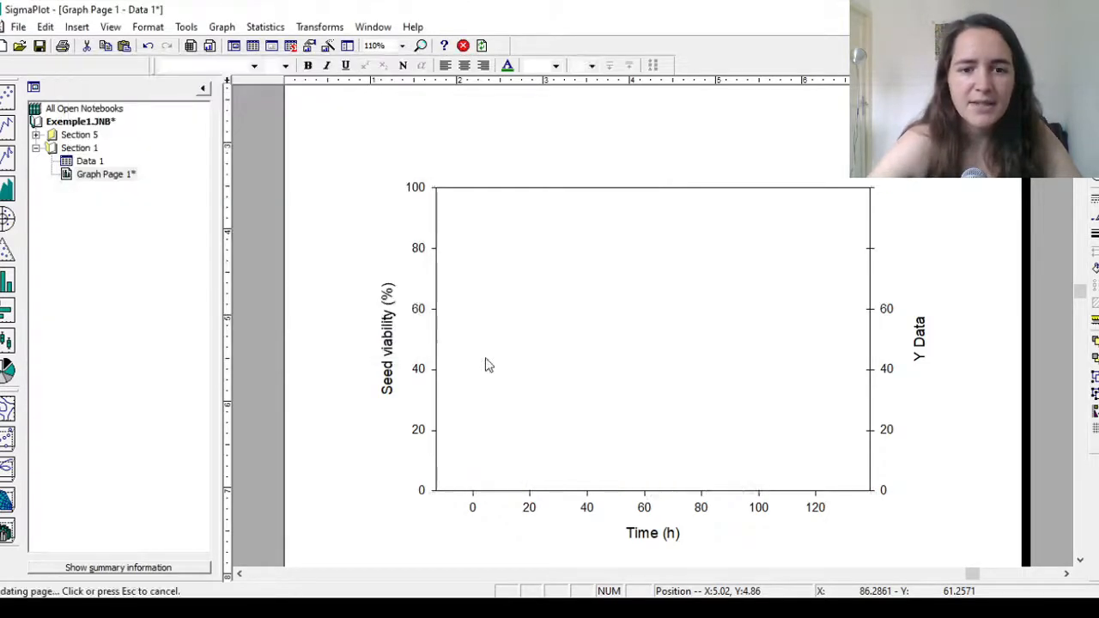
Delete the Y Data title, the tick labels and the tick marks from the right side of the graph
{"action": "left_click", "coordinate": [920, 340]}
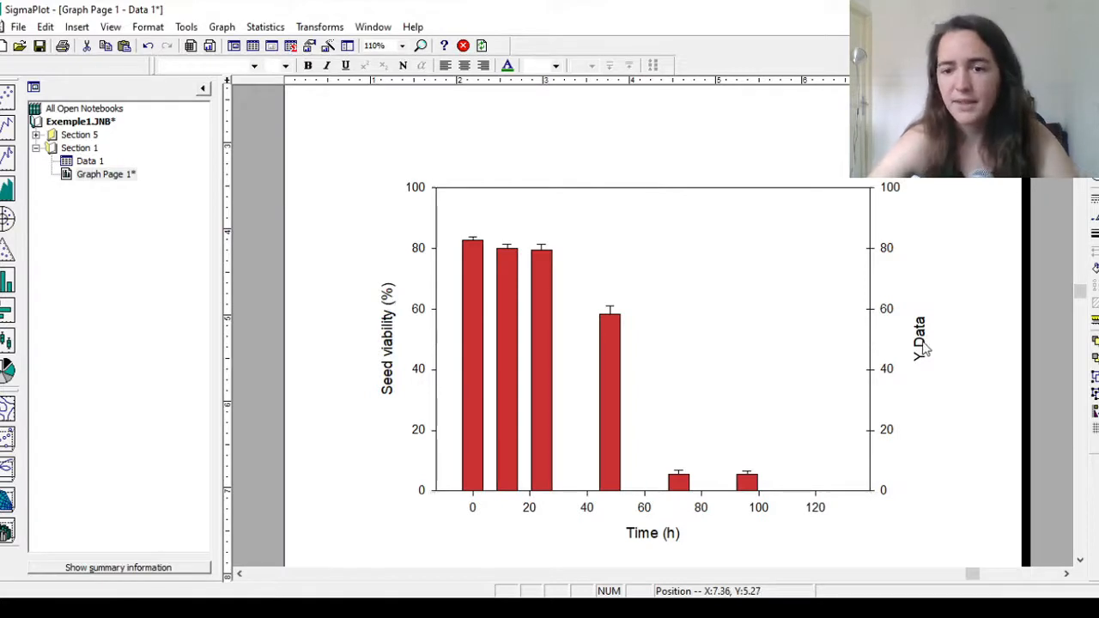
{"action": "key", "text": "Delete"}
{"action": "left_click", "coordinate": [889, 311]}
{"action": "key", "text": "Delete"}
{"action": "left_click", "coordinate": [878, 312]}
{"action": "key", "text": "Delete"}
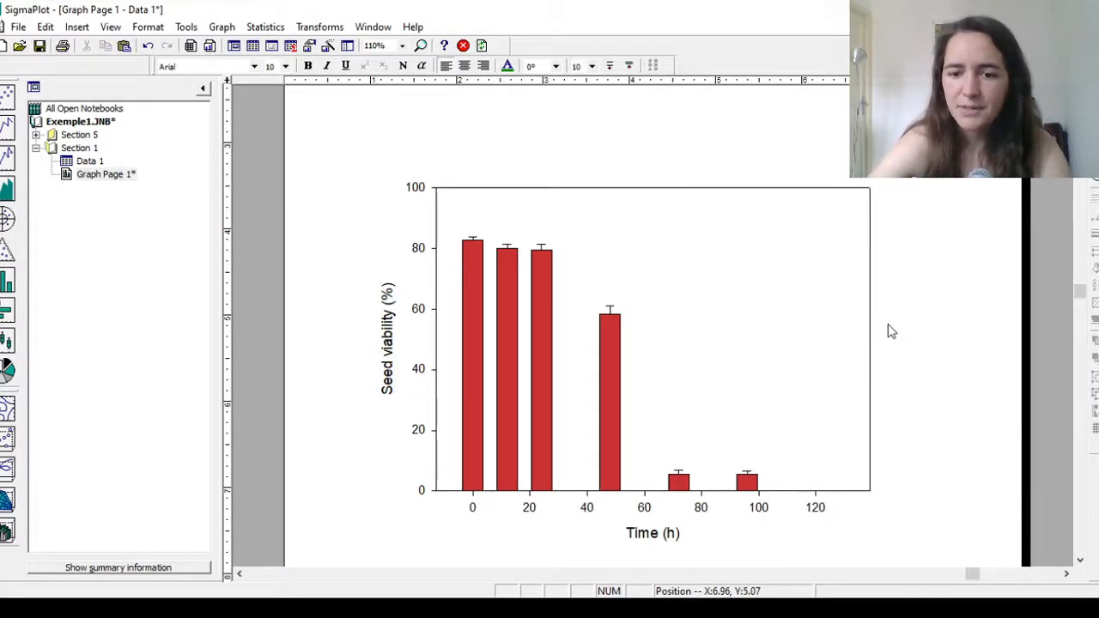
Set the end of the Time (h) axis range to 120 and apply it
{"action": "scroll", "coordinate": [655, 327], "scroll_direction": "down", "scroll_amount": 1}
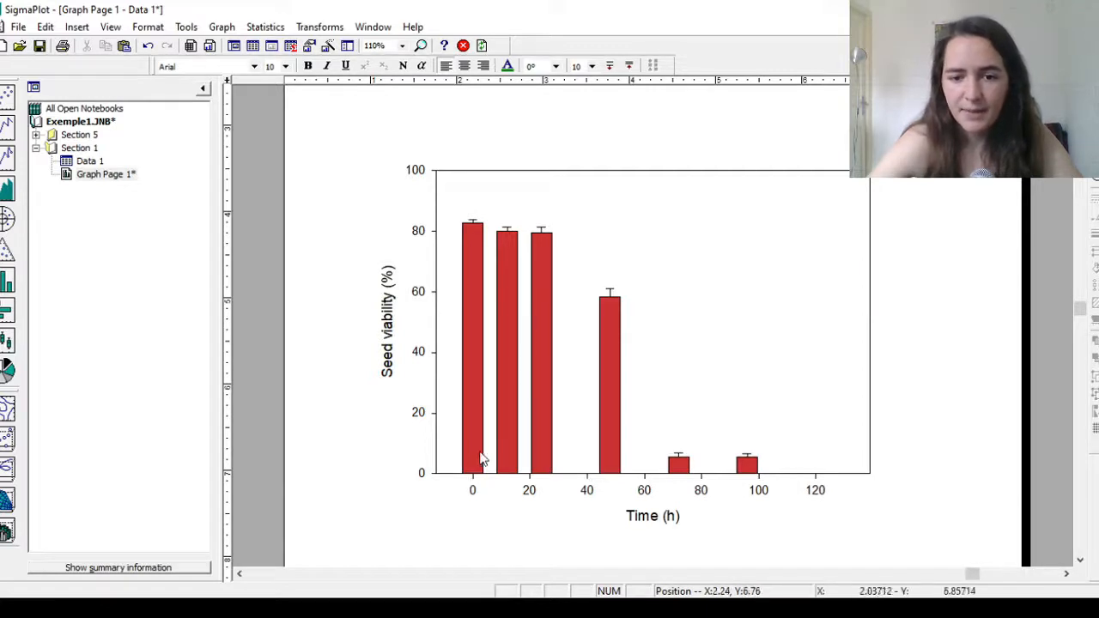
{"action": "mouse_move", "coordinate": [666, 468]}
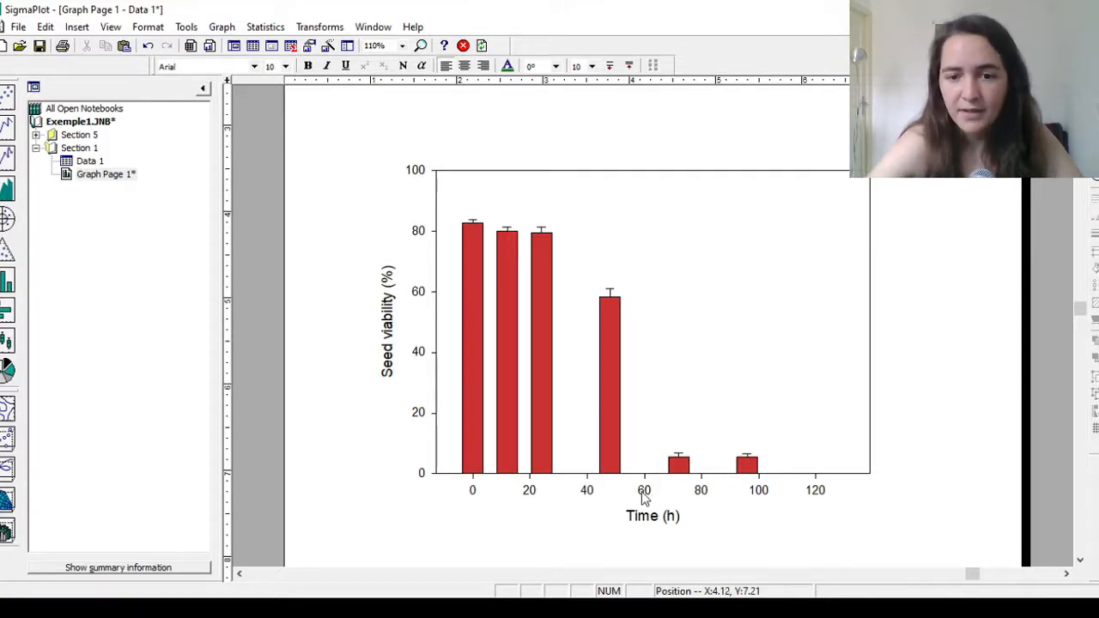
{"action": "double_click", "coordinate": [644, 494]}
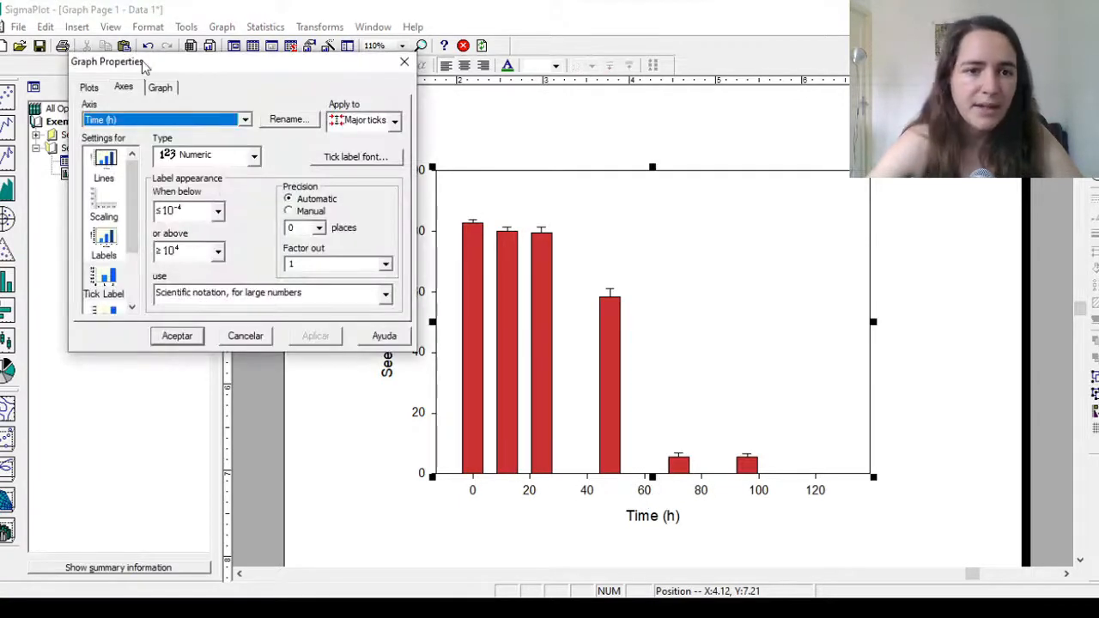
{"action": "left_click_drag", "start_coordinate": [143, 67], "coordinate": [194, 118]}
{"action": "left_click", "coordinate": [179, 156]}
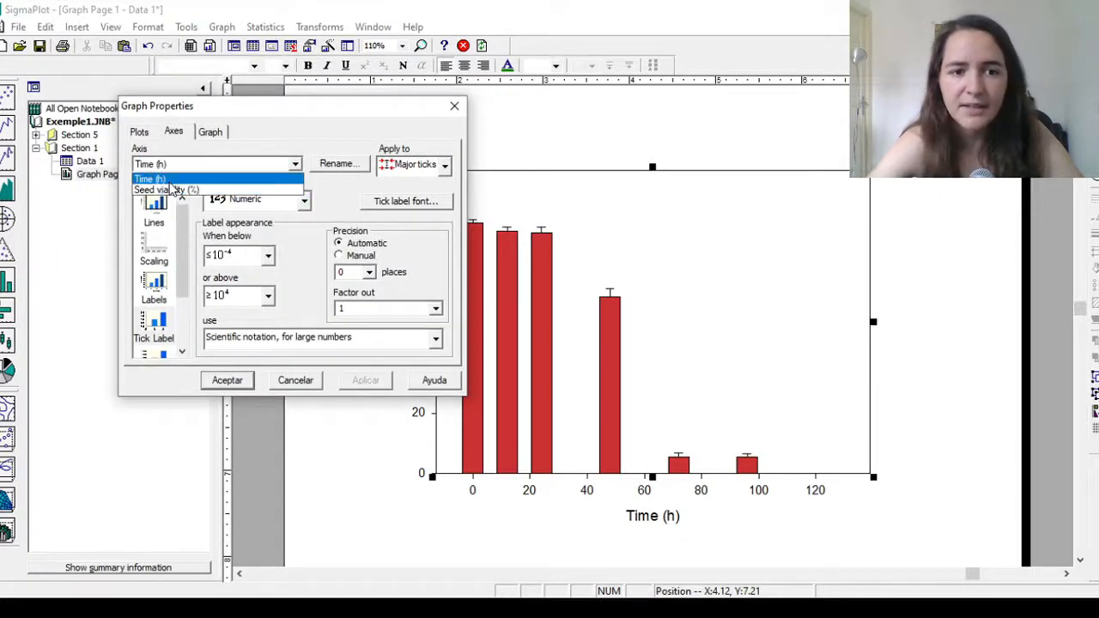
{"action": "left_click", "coordinate": [173, 181]}
{"action": "left_click", "coordinate": [163, 254]}
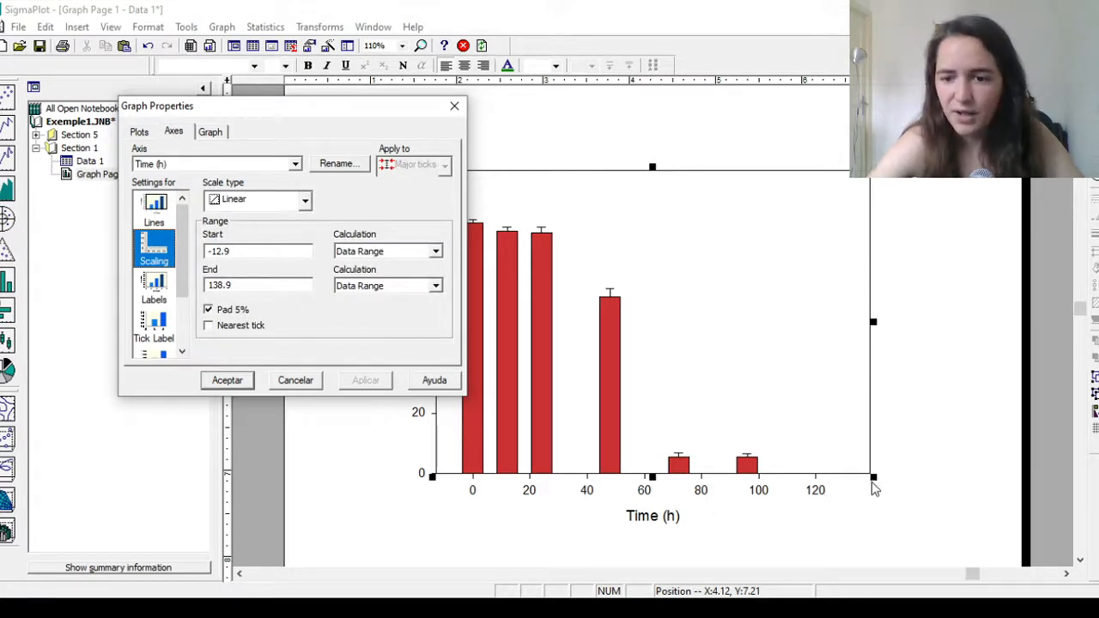
{"action": "double_click", "coordinate": [293, 279]}
{"action": "type", "text": "120"}
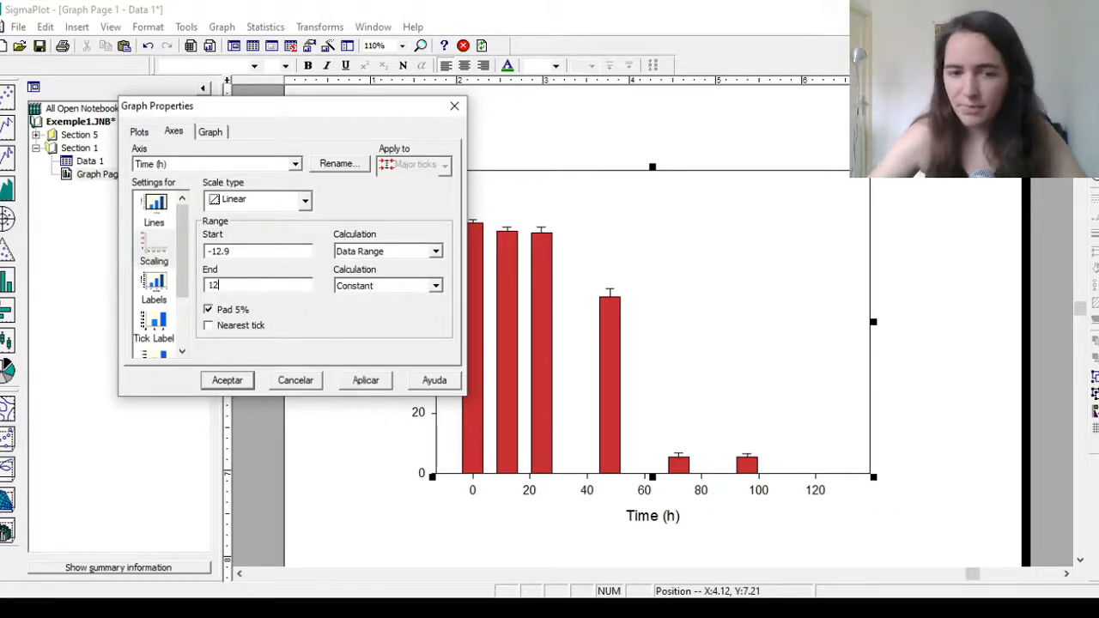
{"action": "left_click", "coordinate": [382, 383]}
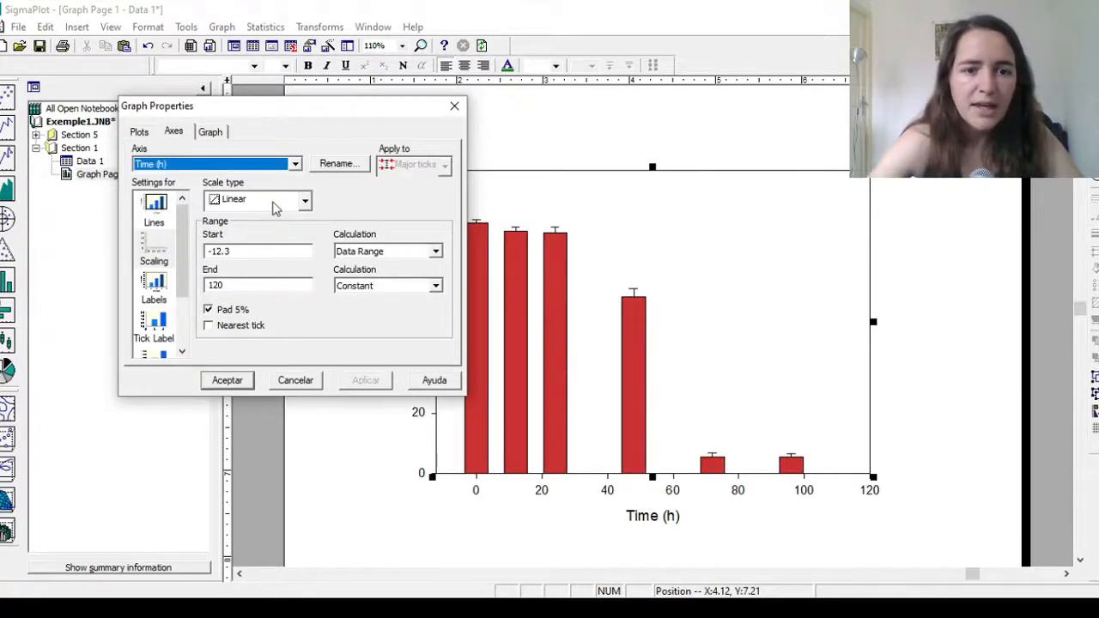
Change the scale type of the Time (h) axis to Category and apply it
{"action": "left_click", "coordinate": [244, 200]}
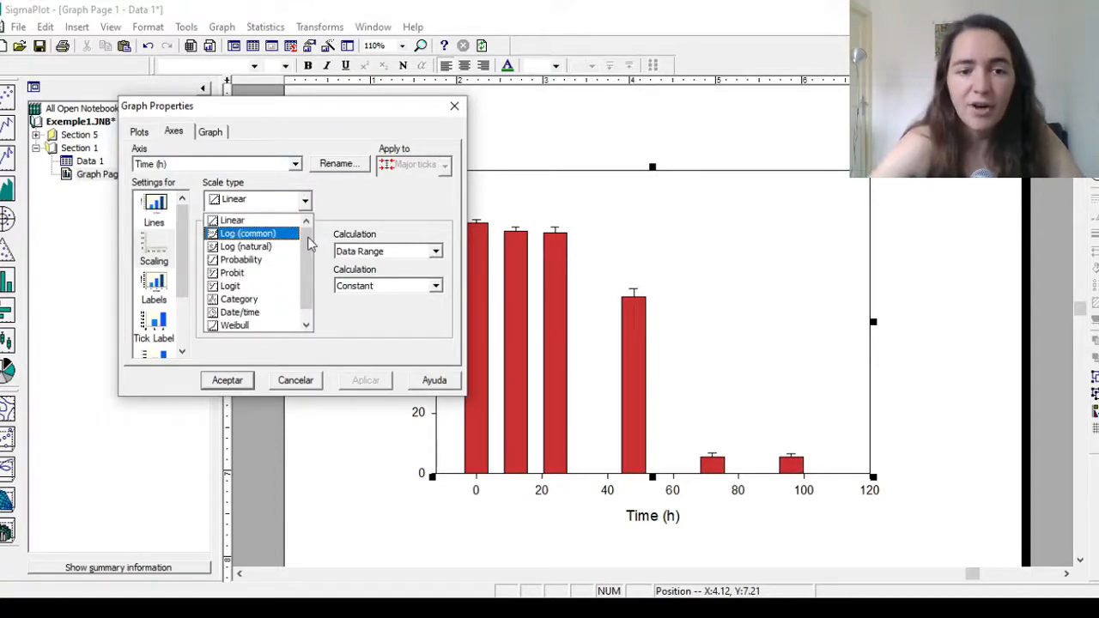
{"action": "left_click_drag", "start_coordinate": [309, 239], "coordinate": [308, 261]}
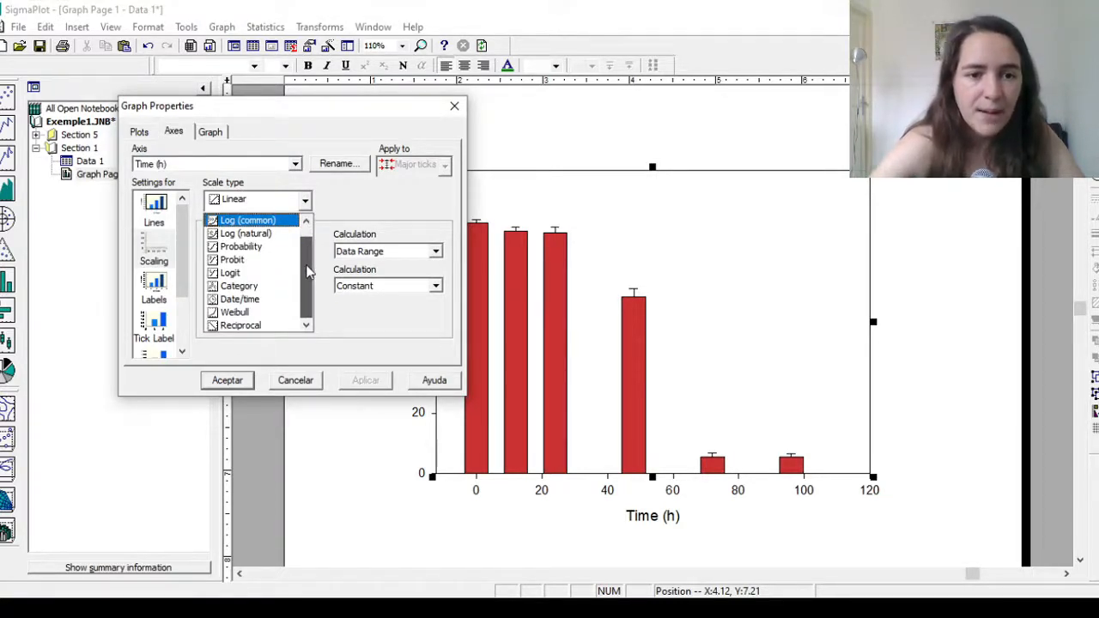
{"action": "left_click", "coordinate": [273, 286]}
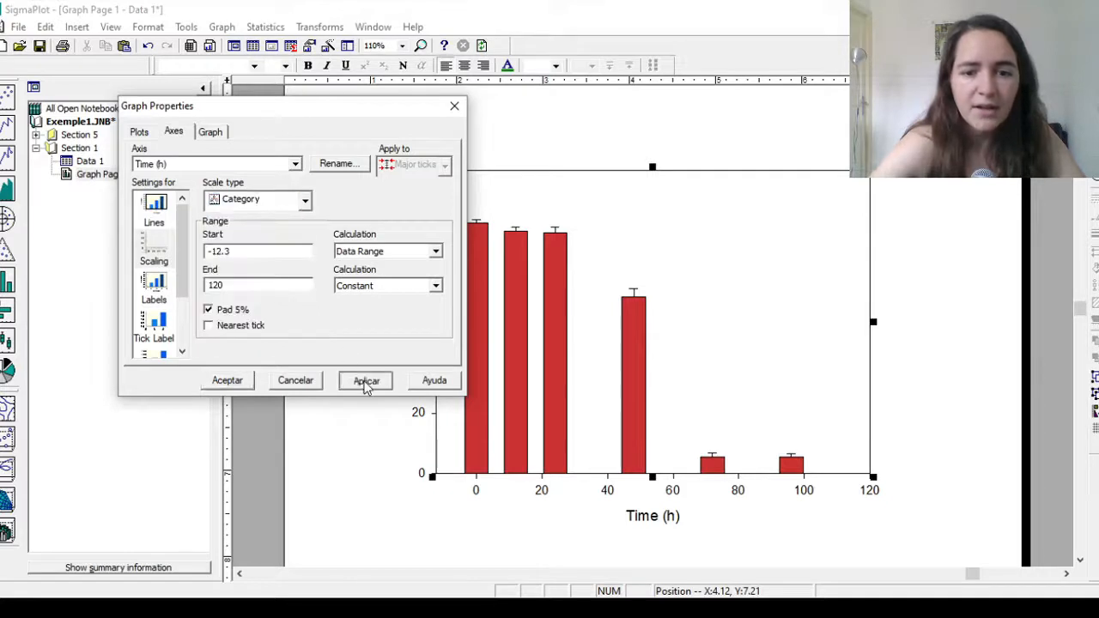
{"action": "left_click", "coordinate": [365, 381]}
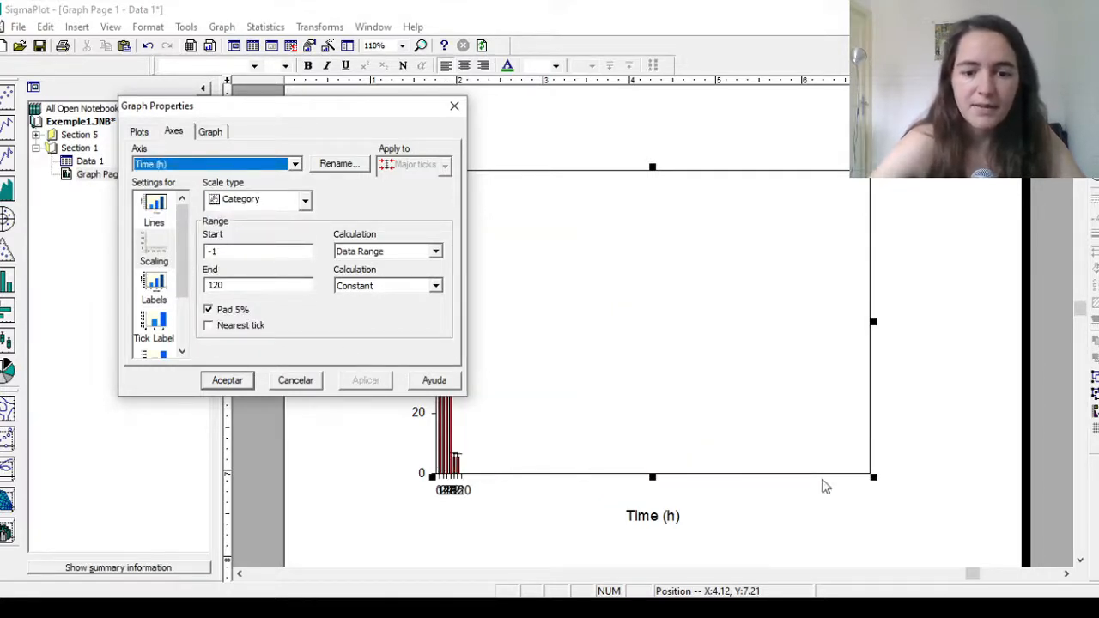
Set the range end calculation of the Time (h) axis to Data Range, apply it and accept the graph properties
{"action": "left_click_drag", "start_coordinate": [369, 110], "coordinate": [313, 87]}
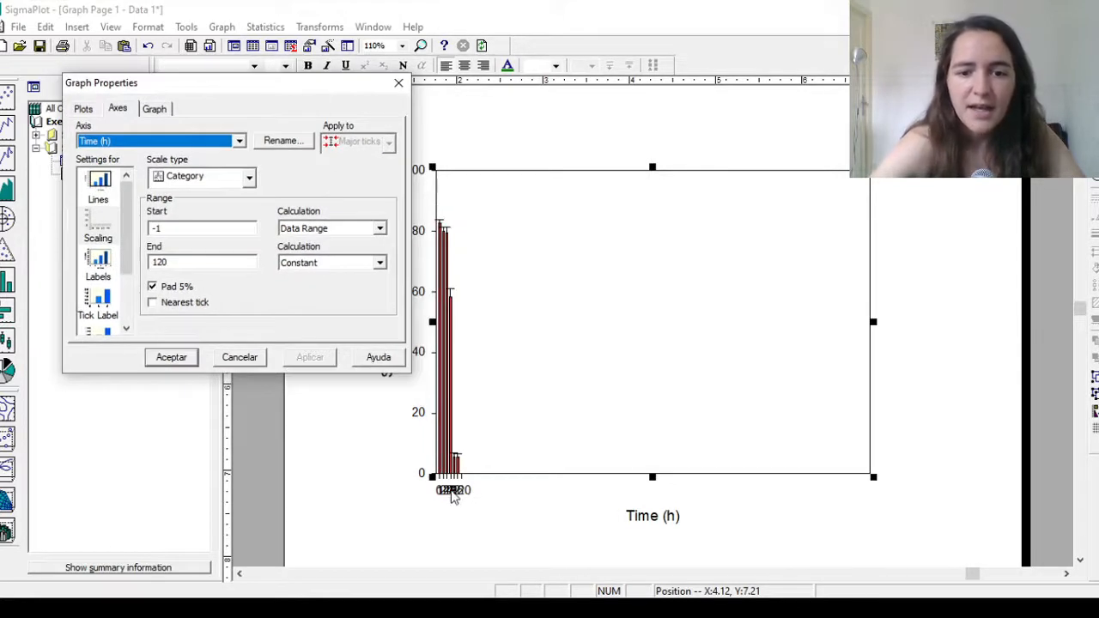
{"action": "left_click", "coordinate": [233, 266]}
{"action": "left_click_drag", "start_coordinate": [233, 269], "coordinate": [65, 264]}
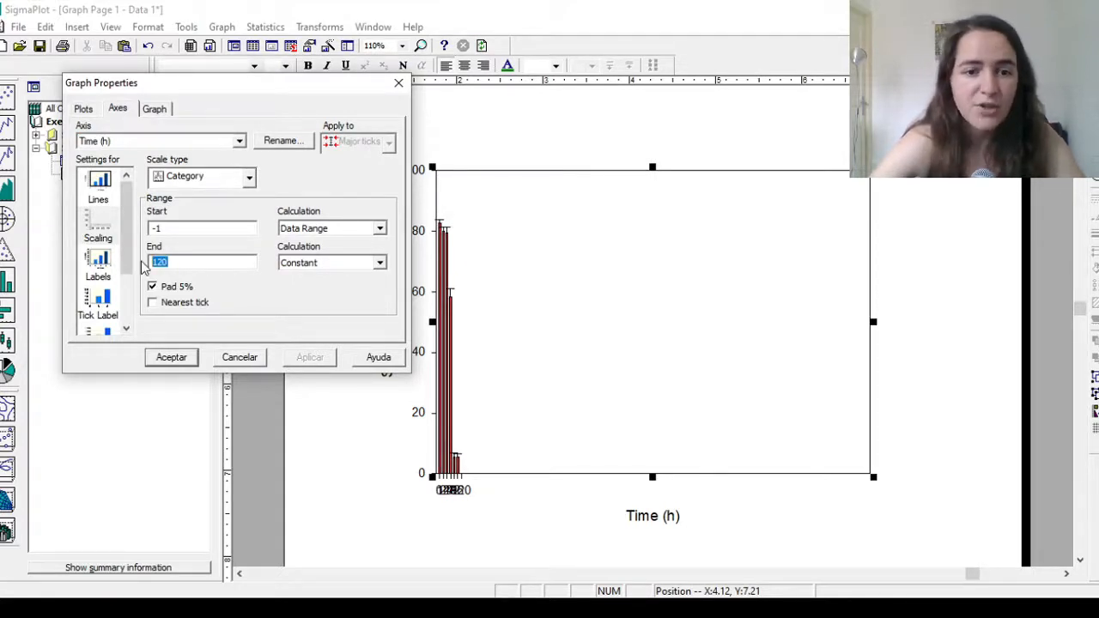
{"action": "left_click", "coordinate": [318, 263]}
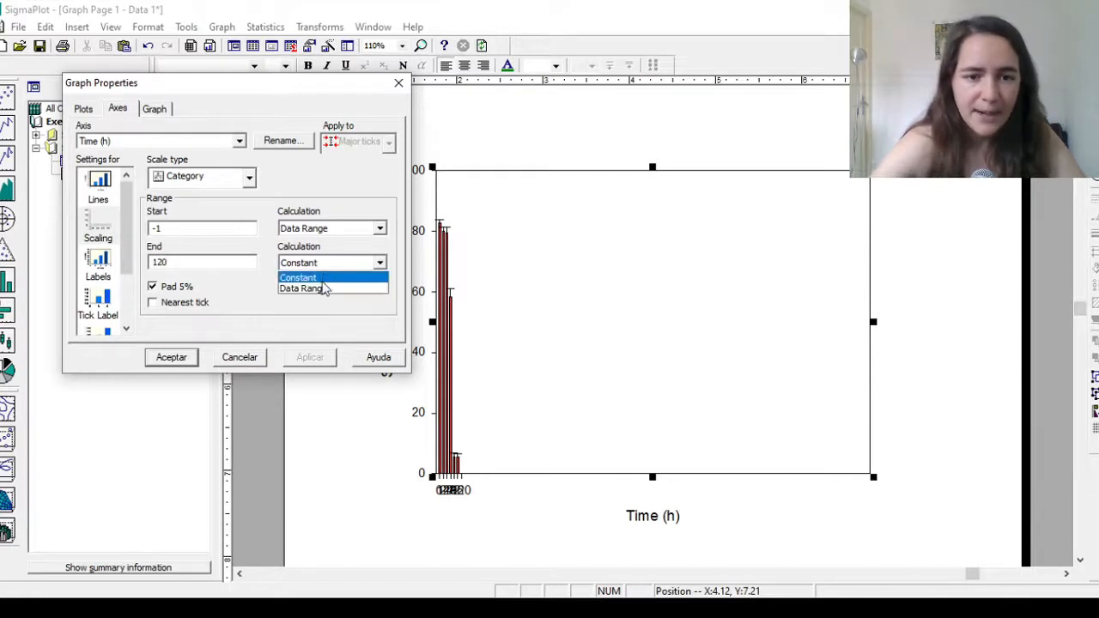
{"action": "left_click", "coordinate": [322, 286]}
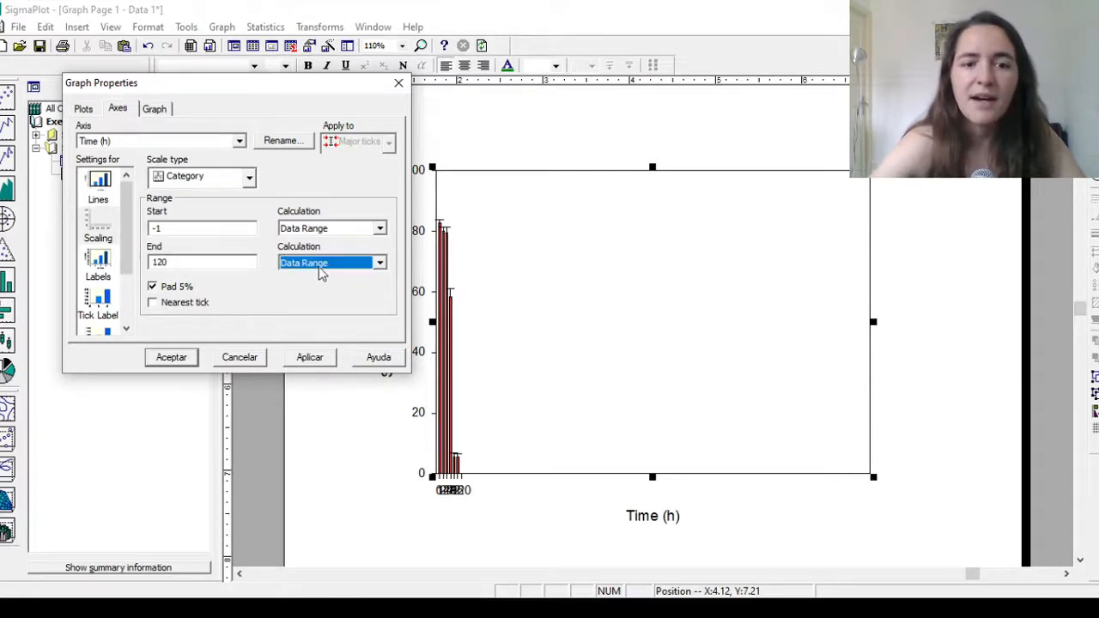
{"action": "left_click", "coordinate": [324, 360]}
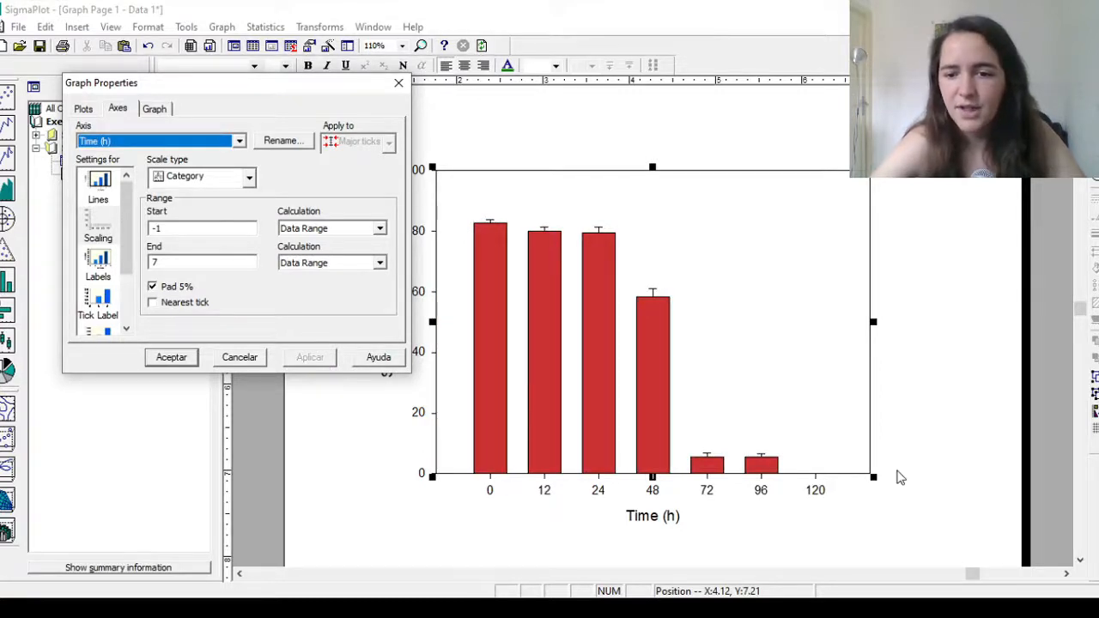
{"action": "left_click", "coordinate": [170, 357]}
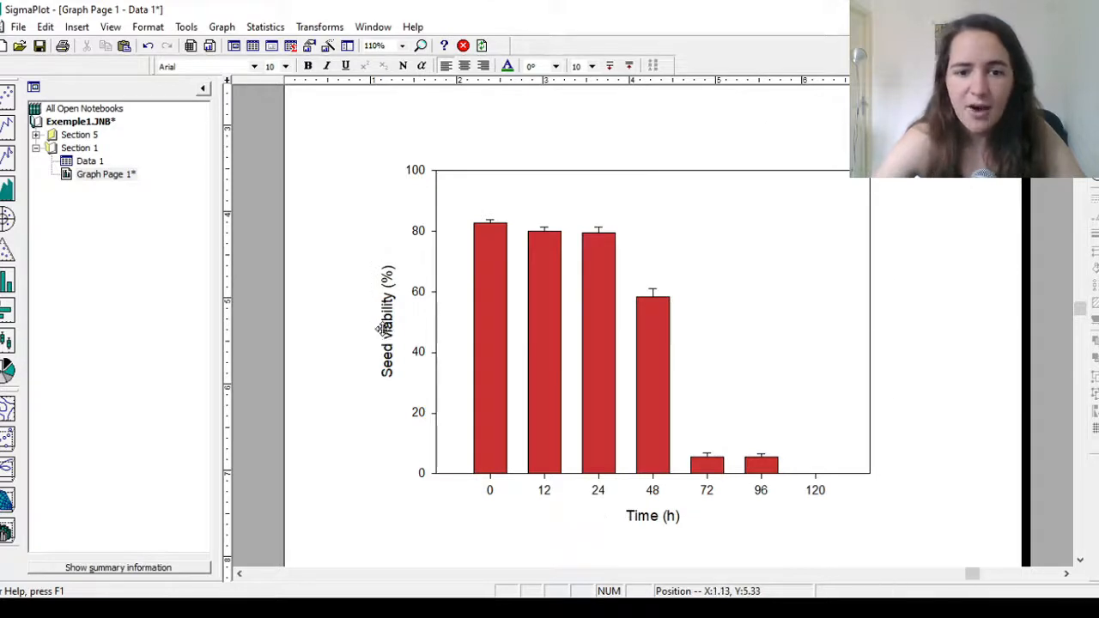
{"action": "left_click", "coordinate": [388, 365]}
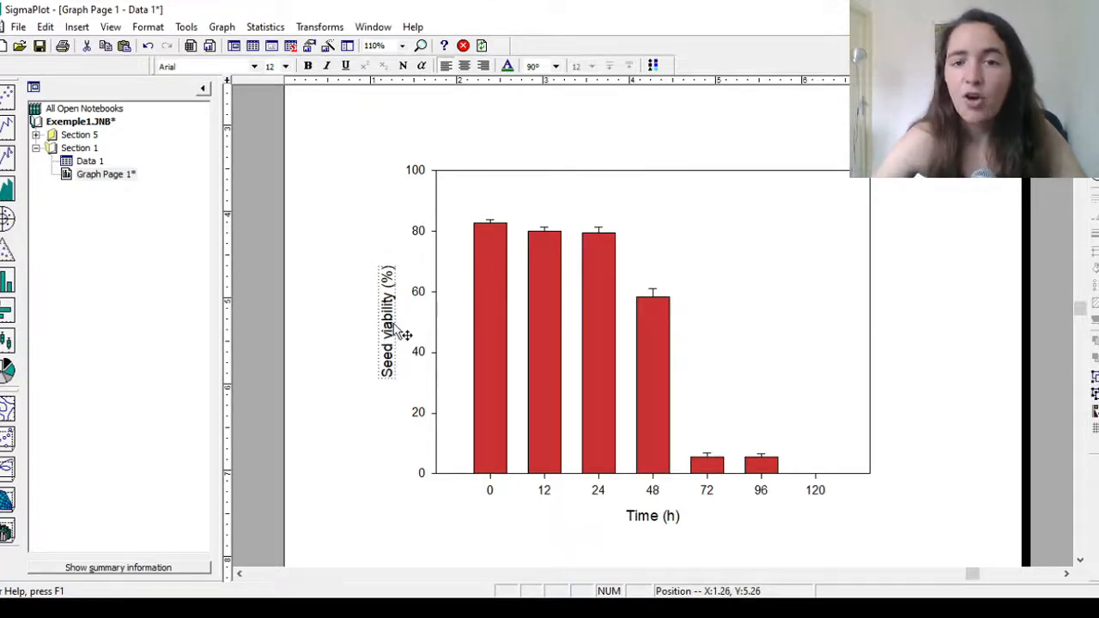
{"action": "left_click", "coordinate": [945, 319]}
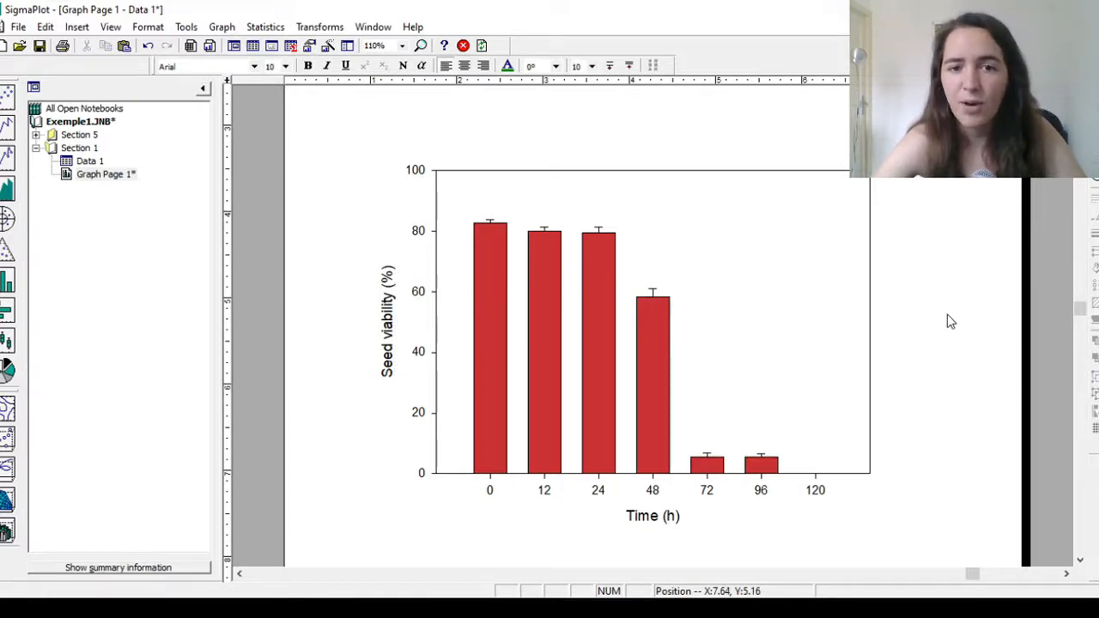